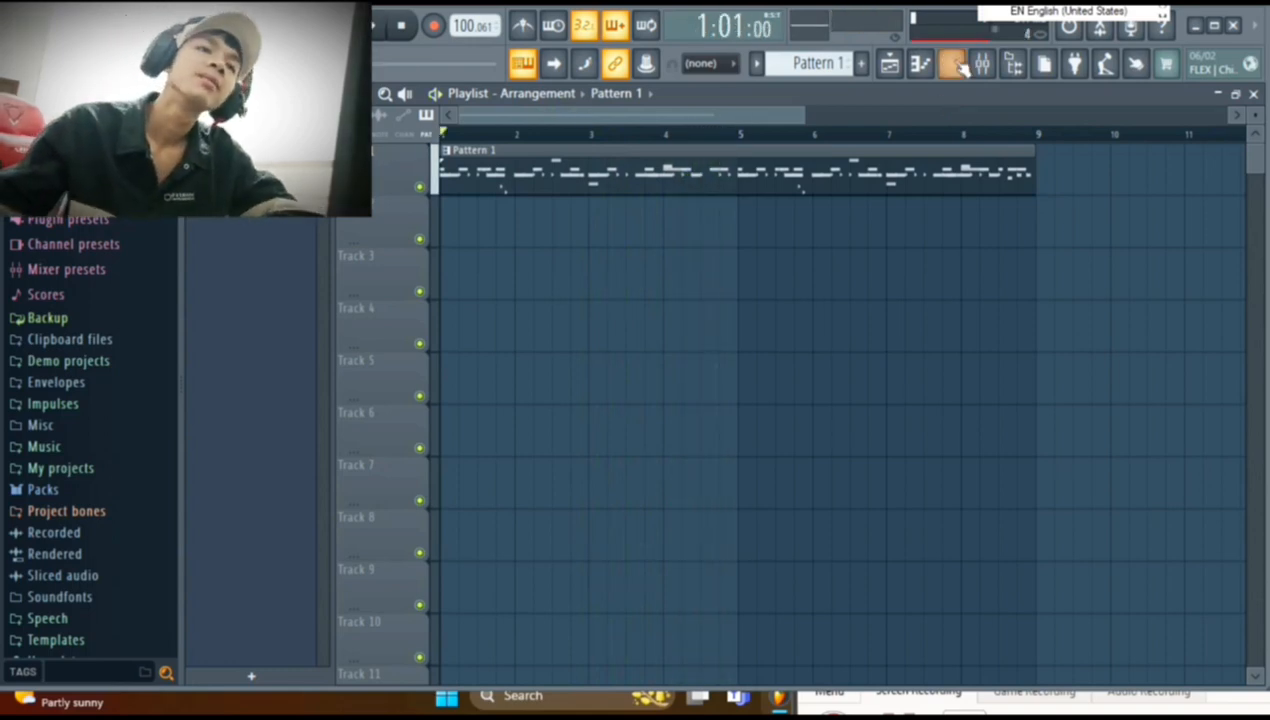
Show the channel rack, move it higher over the playlist, and open the Toxic Biohazard channel's piano roll.
left_click(954, 72)
left_click_drag(656, 514, 670, 238)
right_click(400, 437)
left_click(470, 408)
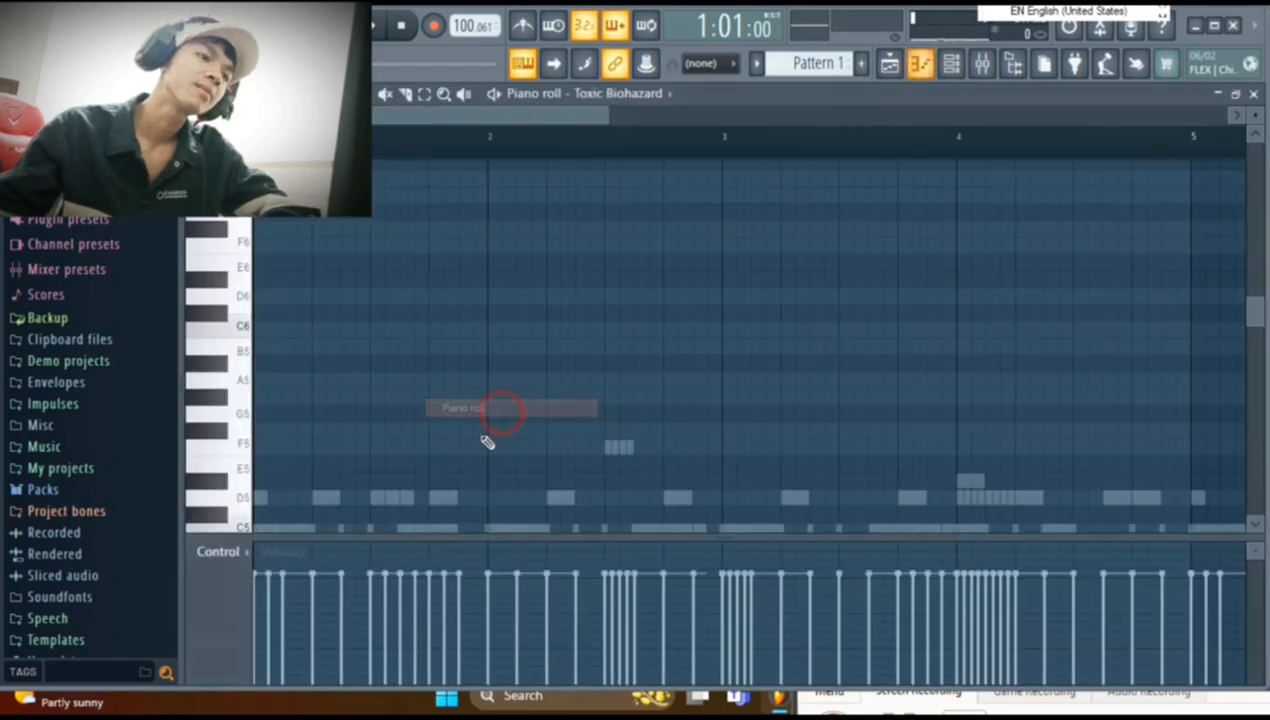
scroll(315, 400, "down", 3)
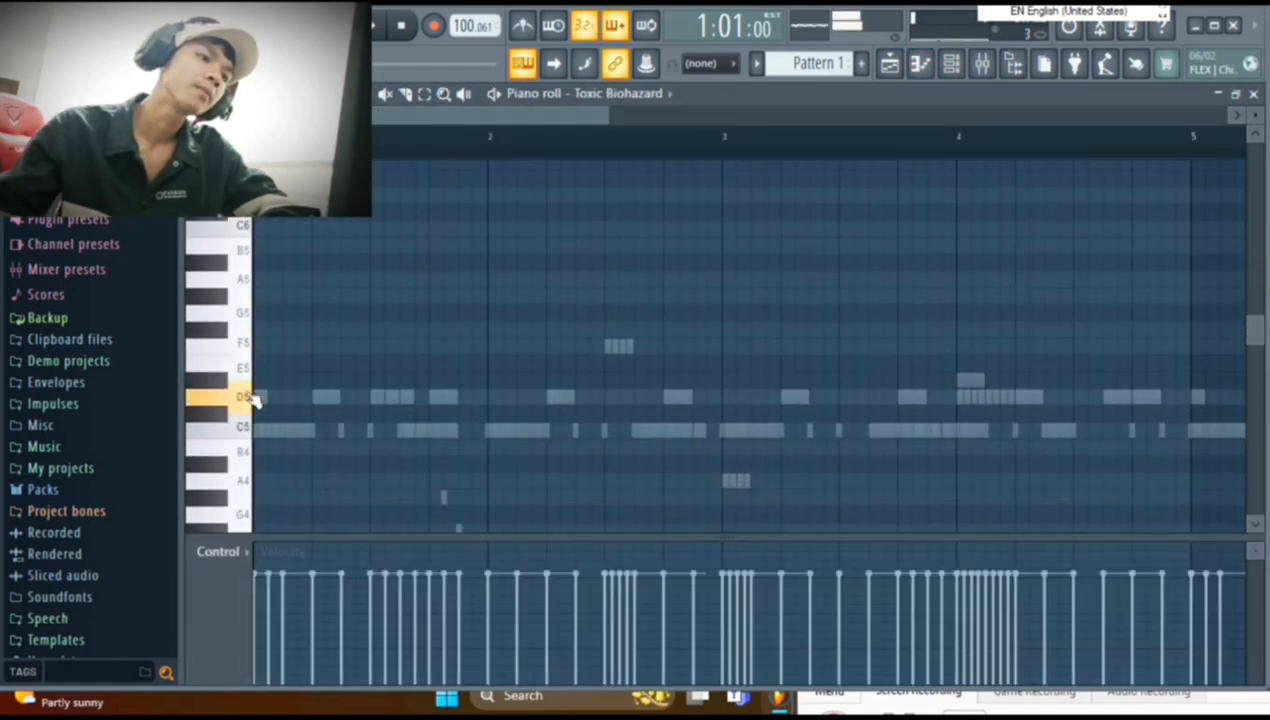
scroll(255, 418, "up", 2)
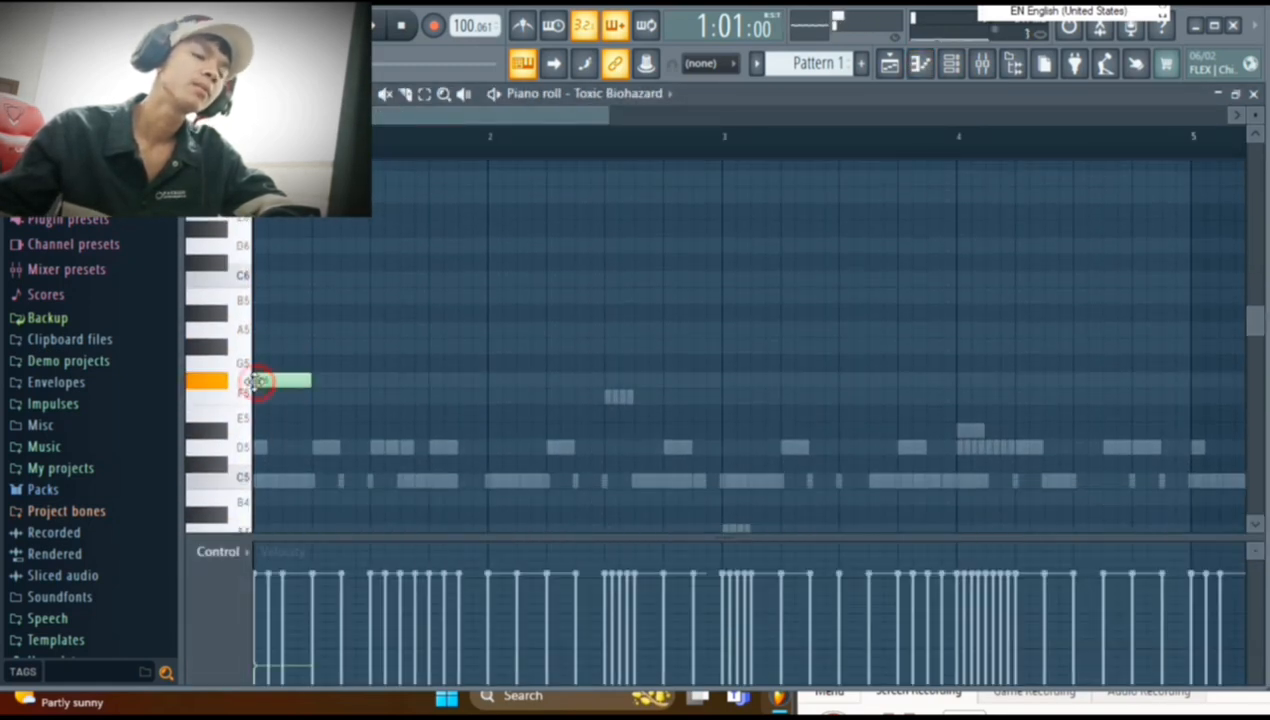
key("space")
scroll(400, 398, "down", 3)
scroll(400, 398, "up", 3)
key("space")
right_click(275, 382)
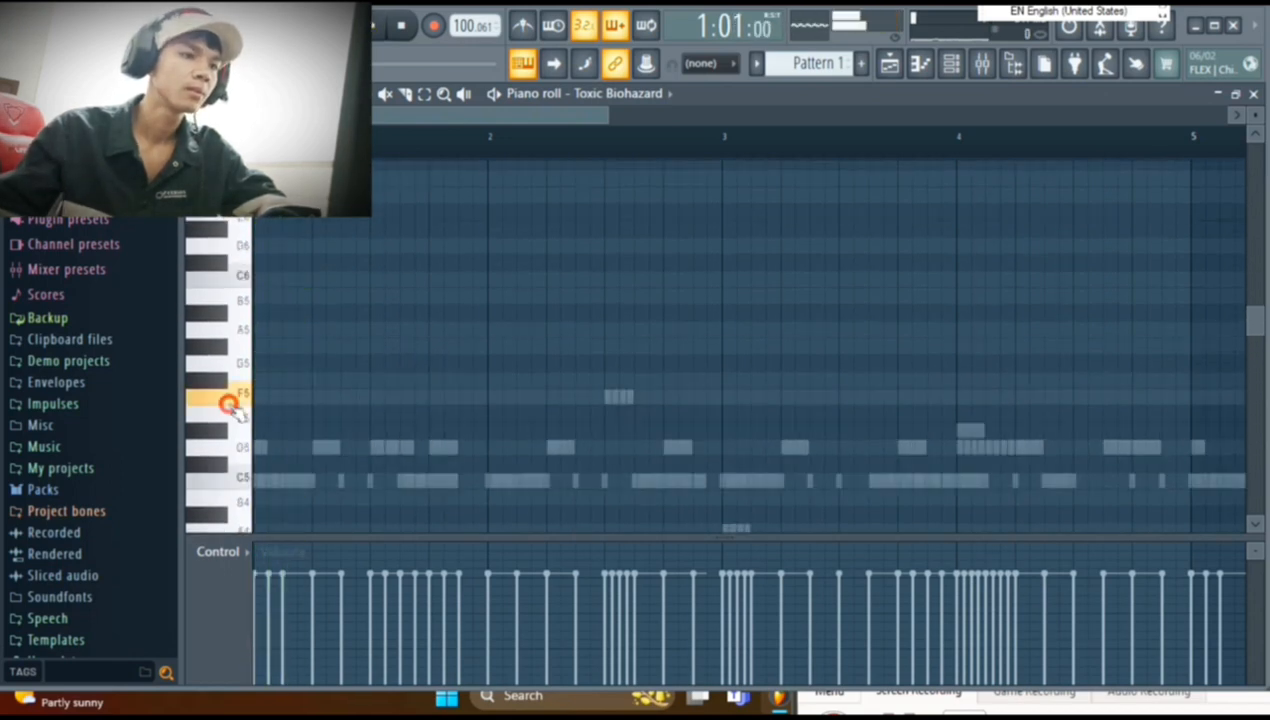
scroll(230, 404, "up", 5)
left_click(258, 346)
scroll(313, 376, "down", 8)
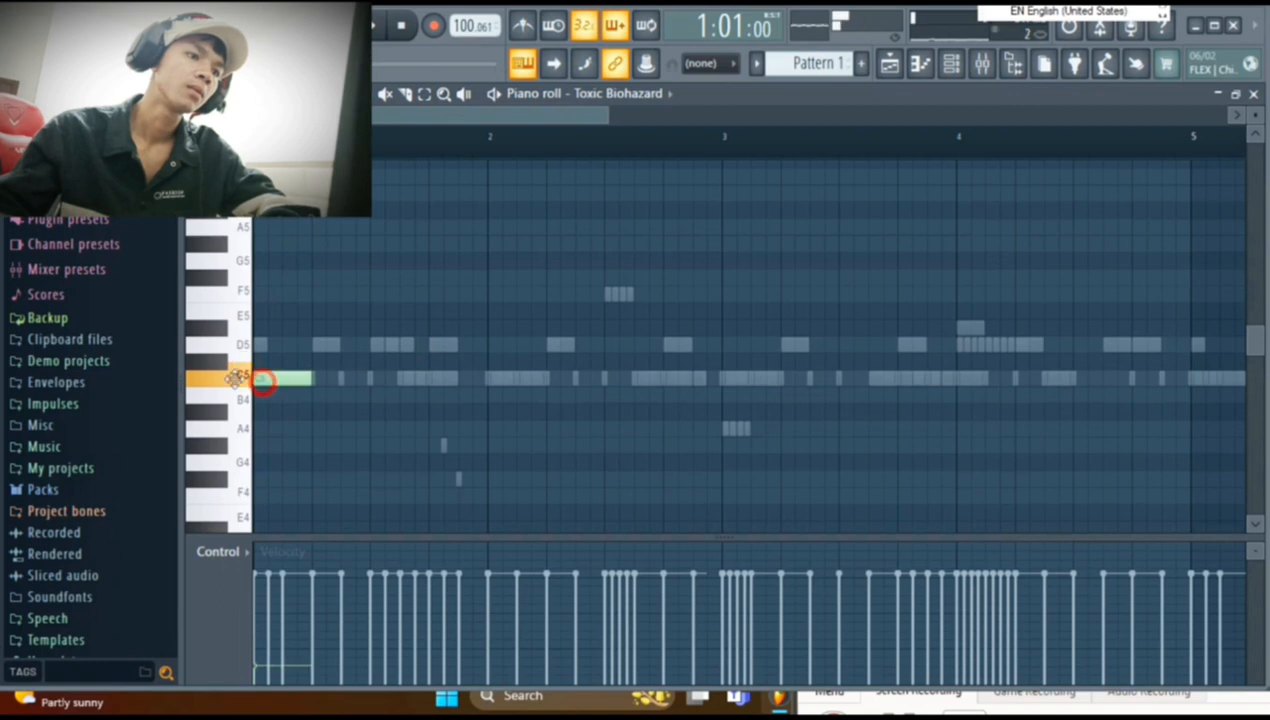
scroll(424, 381, "down", 2)
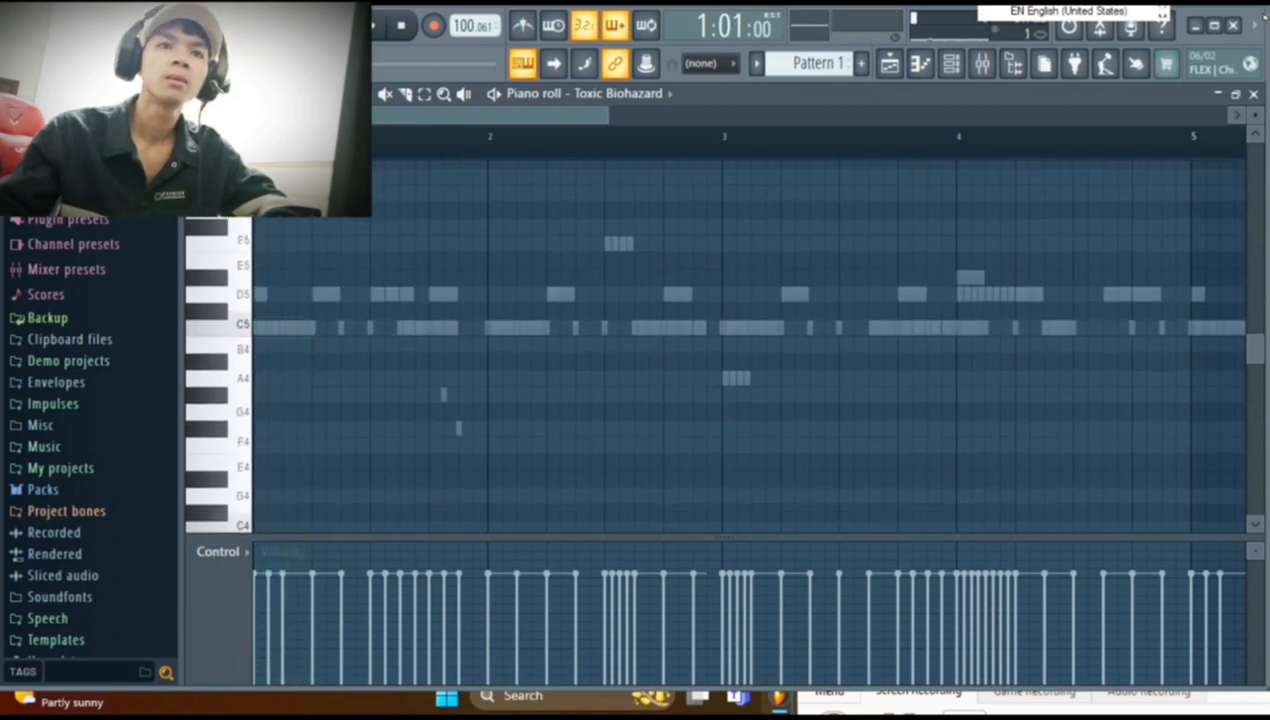
left_click(1253, 94)
right_click(407, 430)
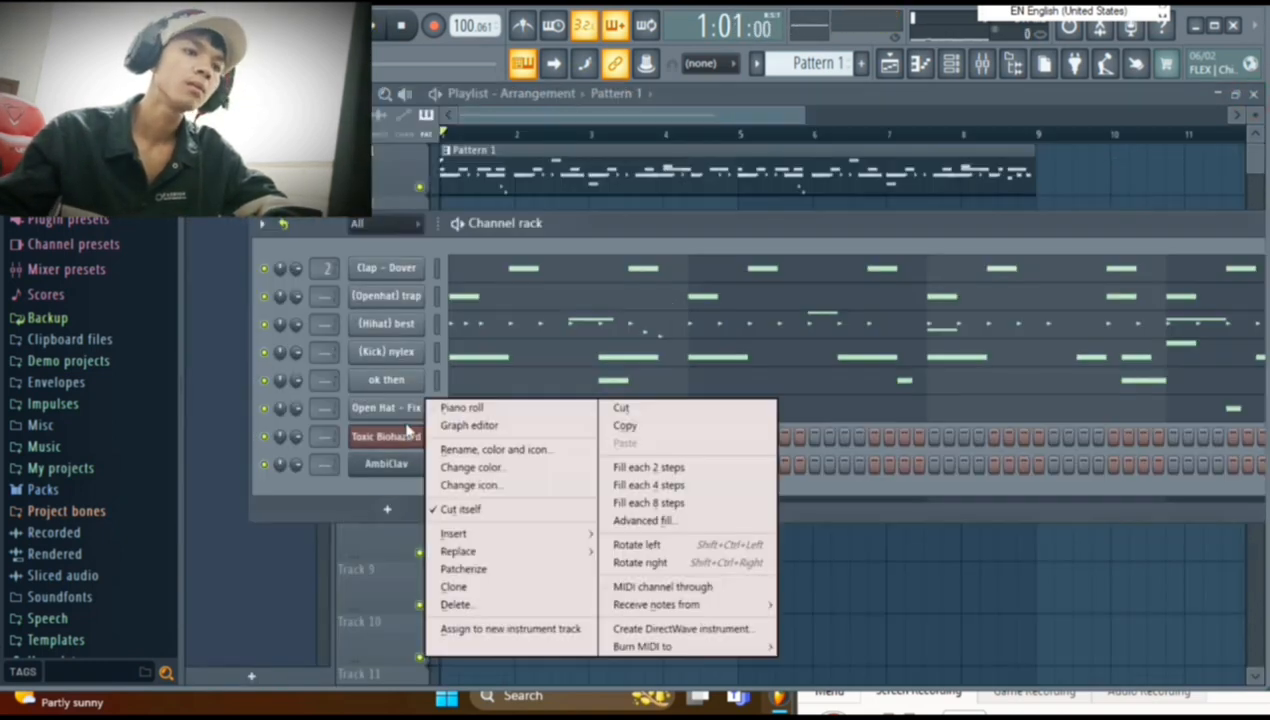
left_click(531, 410)
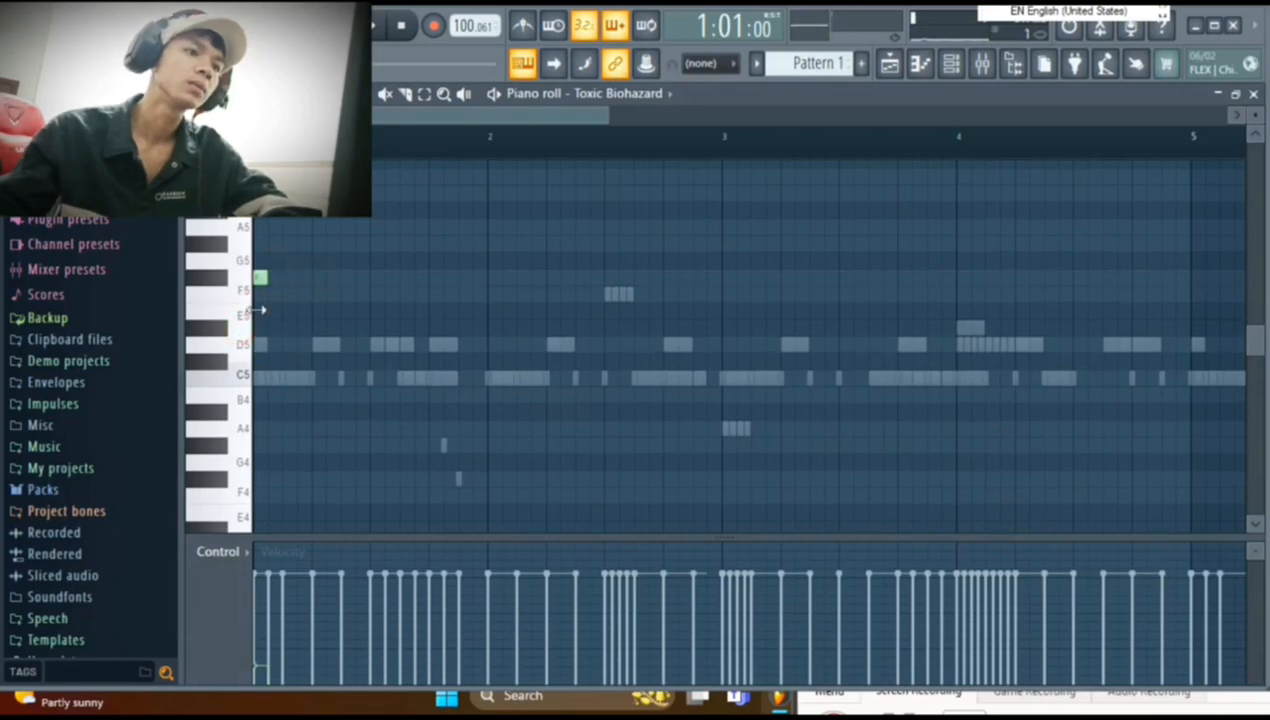
Place short Toxic Biohazard notes in bar 1: F6 at the bar's start and C6 on beat 2.
scroll(330, 310, "down", 4)
key("space")
scroll(318, 360, "up", 10)
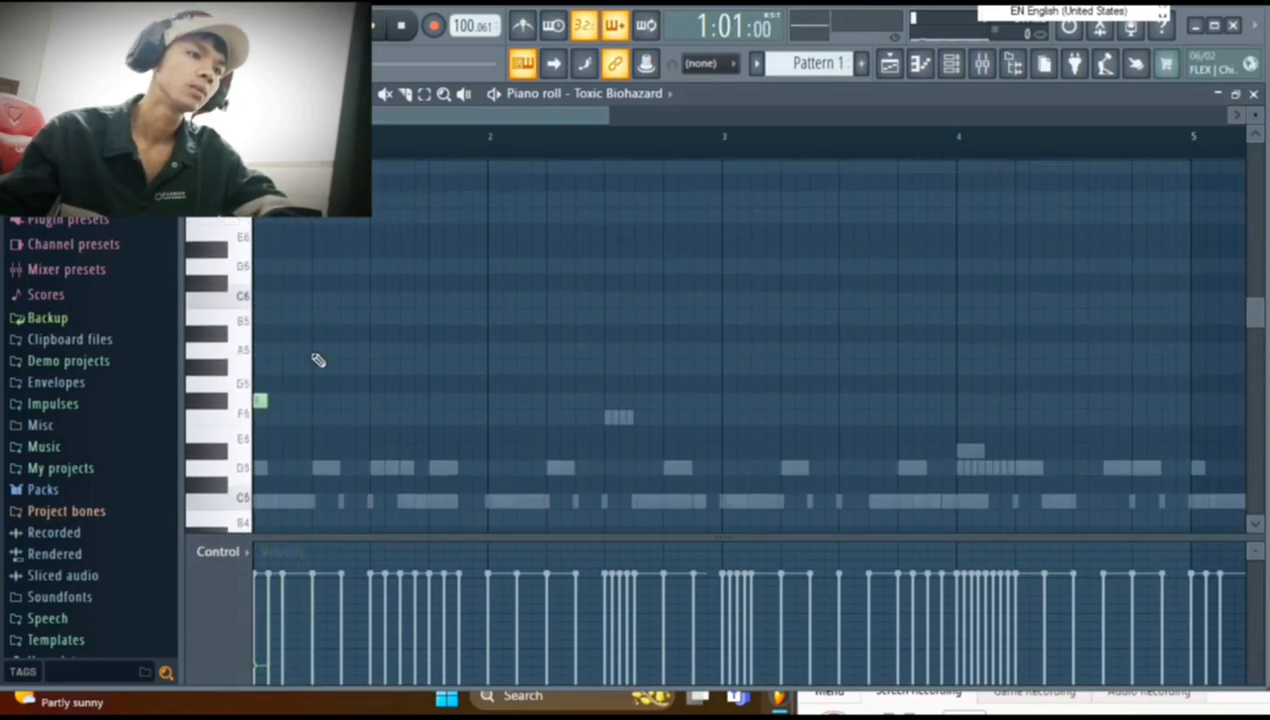
scroll(240, 240, "up", 4)
left_click(267, 277)
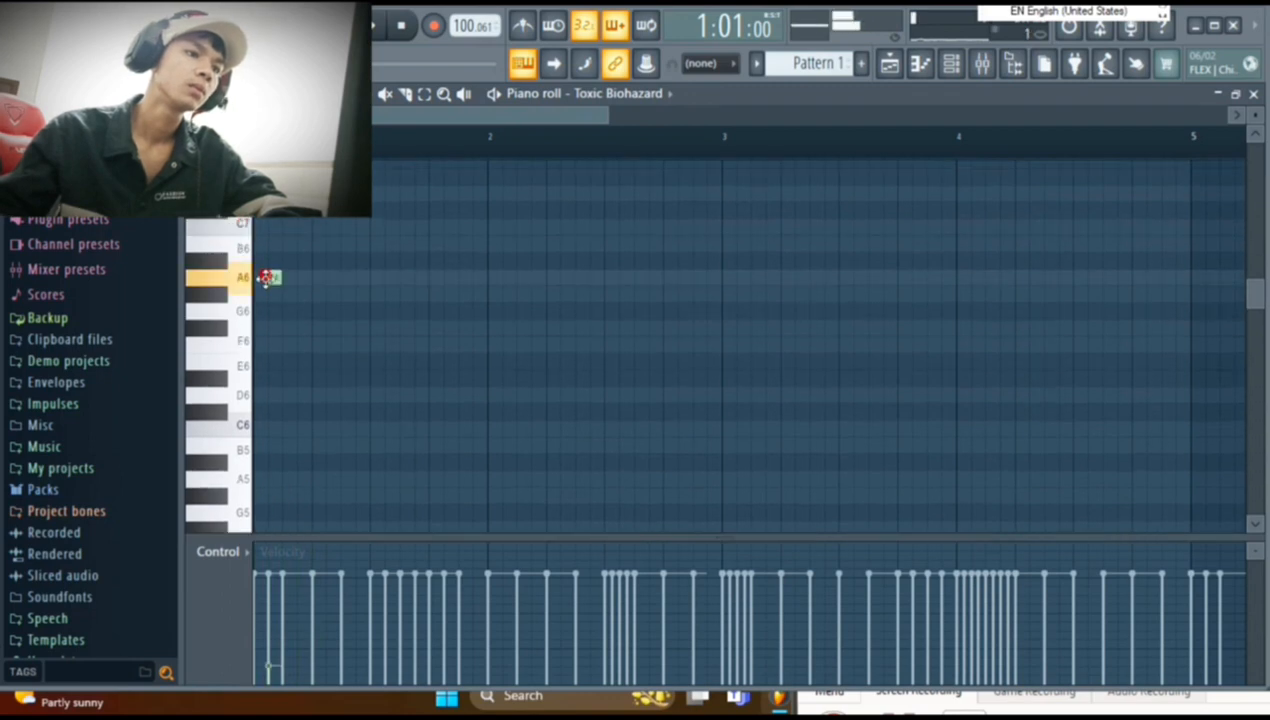
scroll(322, 375, "down", 4)
key("space")
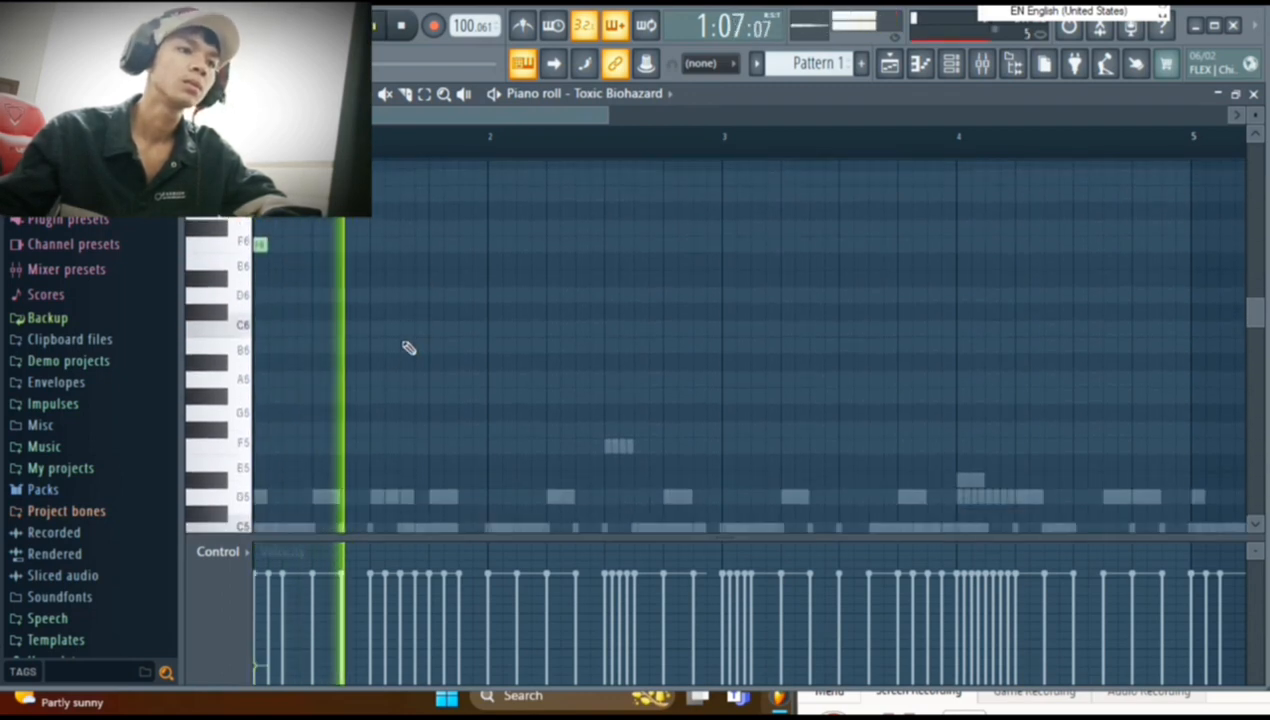
key("space")
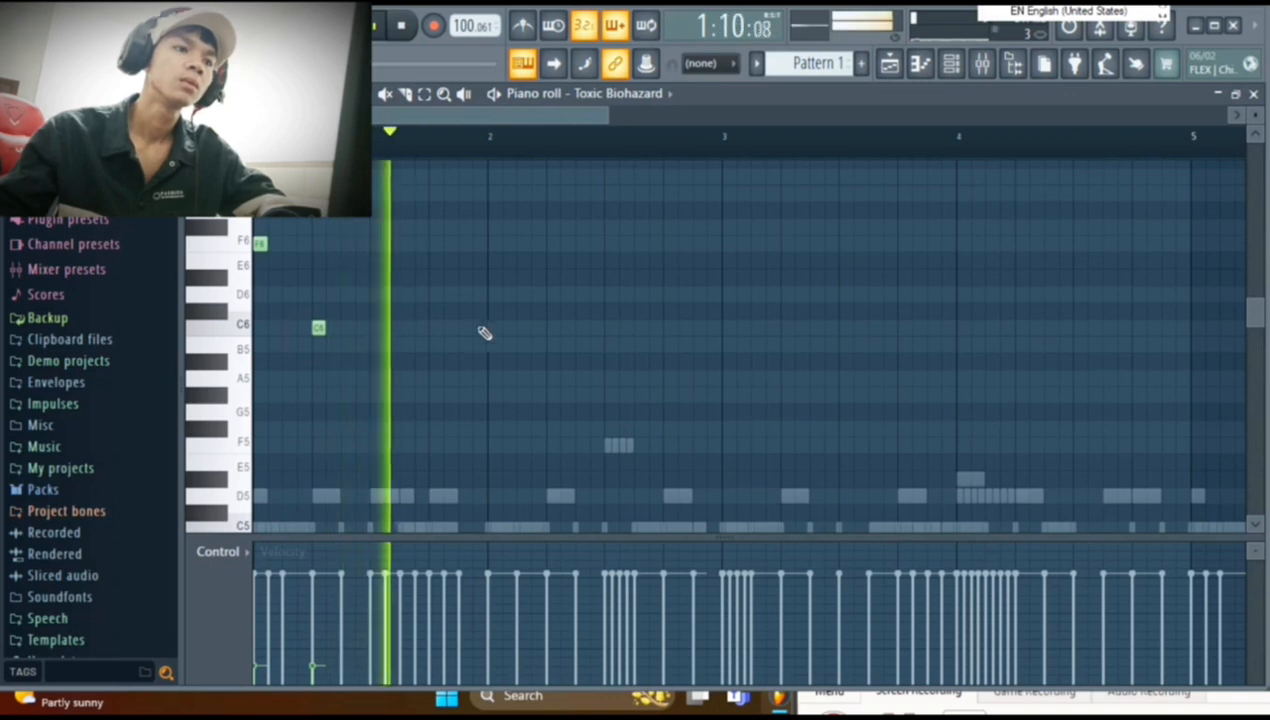
Add short notes: D6 starting bar 2, and B5 on bar 2 beat 3, bar 3 beats 1 and 4, and bar 4 beat 1.
left_click(490, 297)
left_click(610, 345)
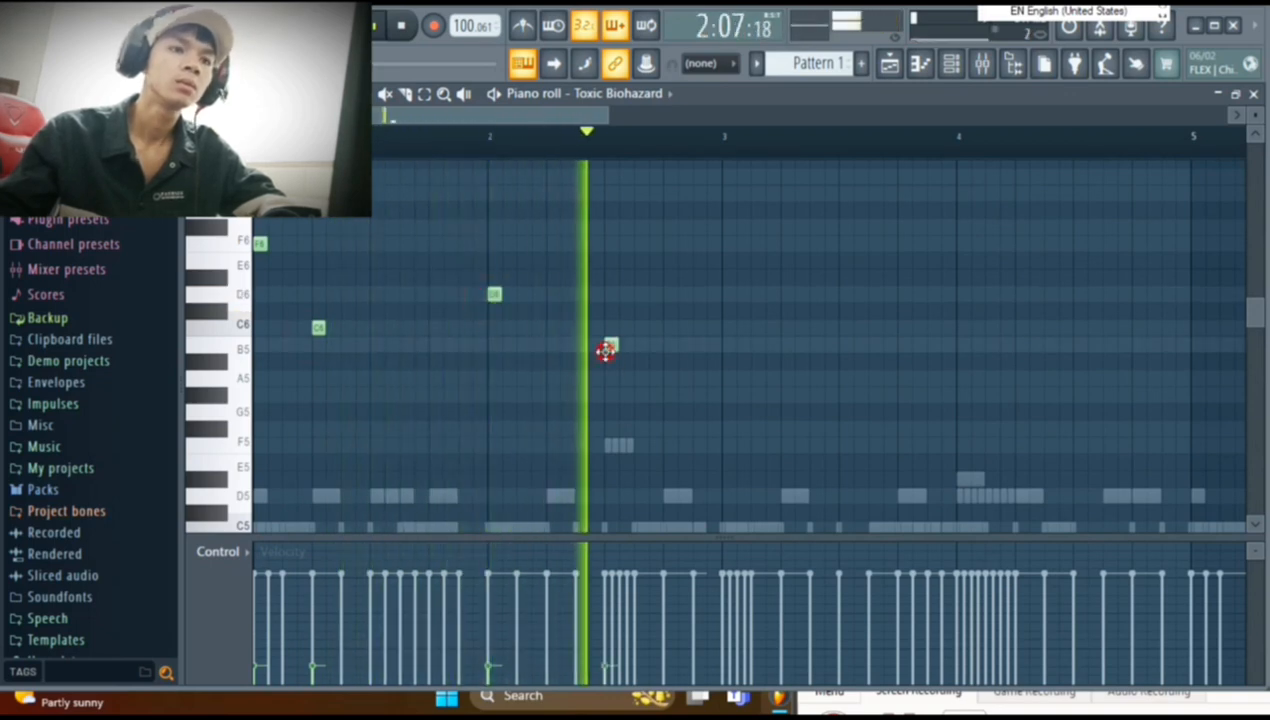
left_click(728, 345)
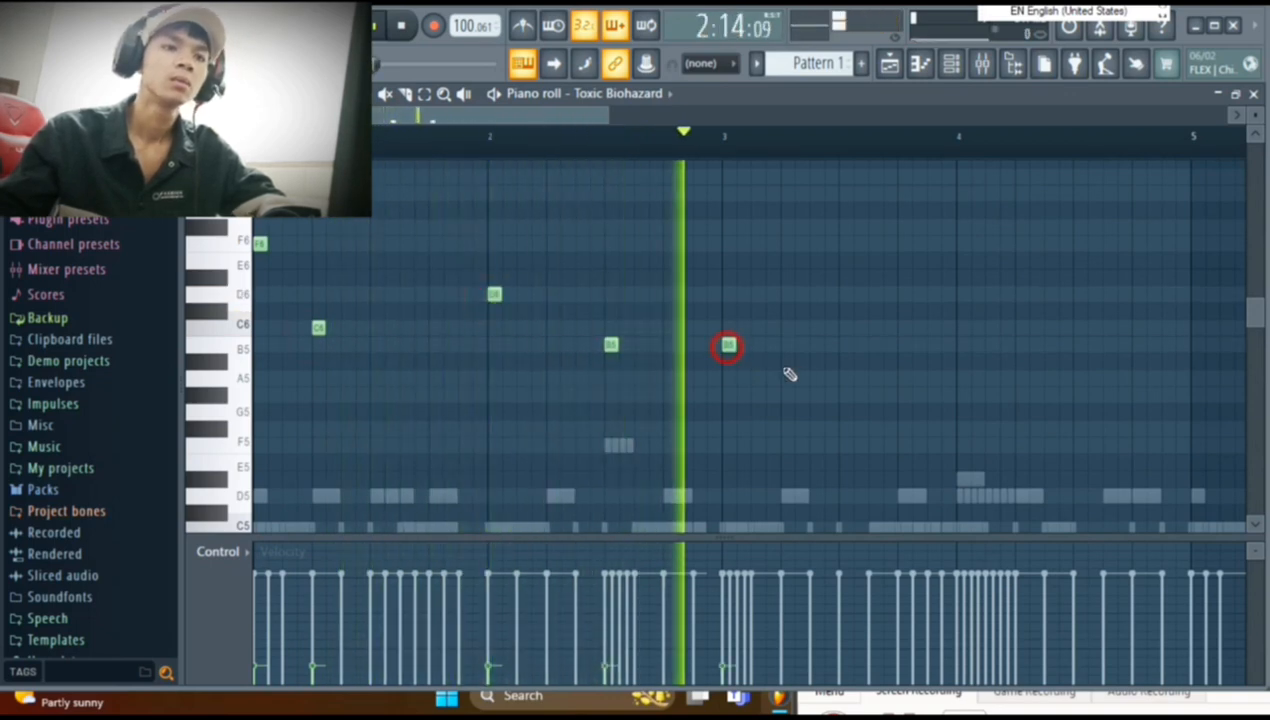
left_click(897, 345)
left_click(956, 345)
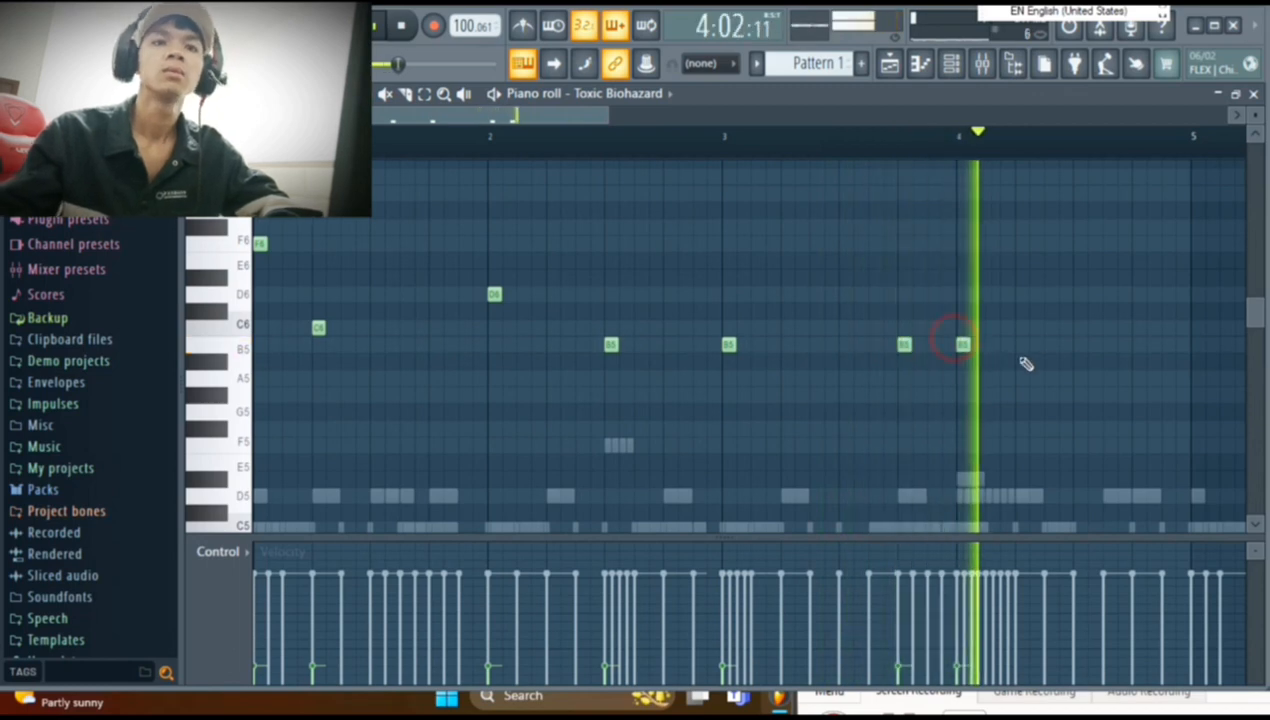
scroll(1026, 350, "down", 4)
key("space")
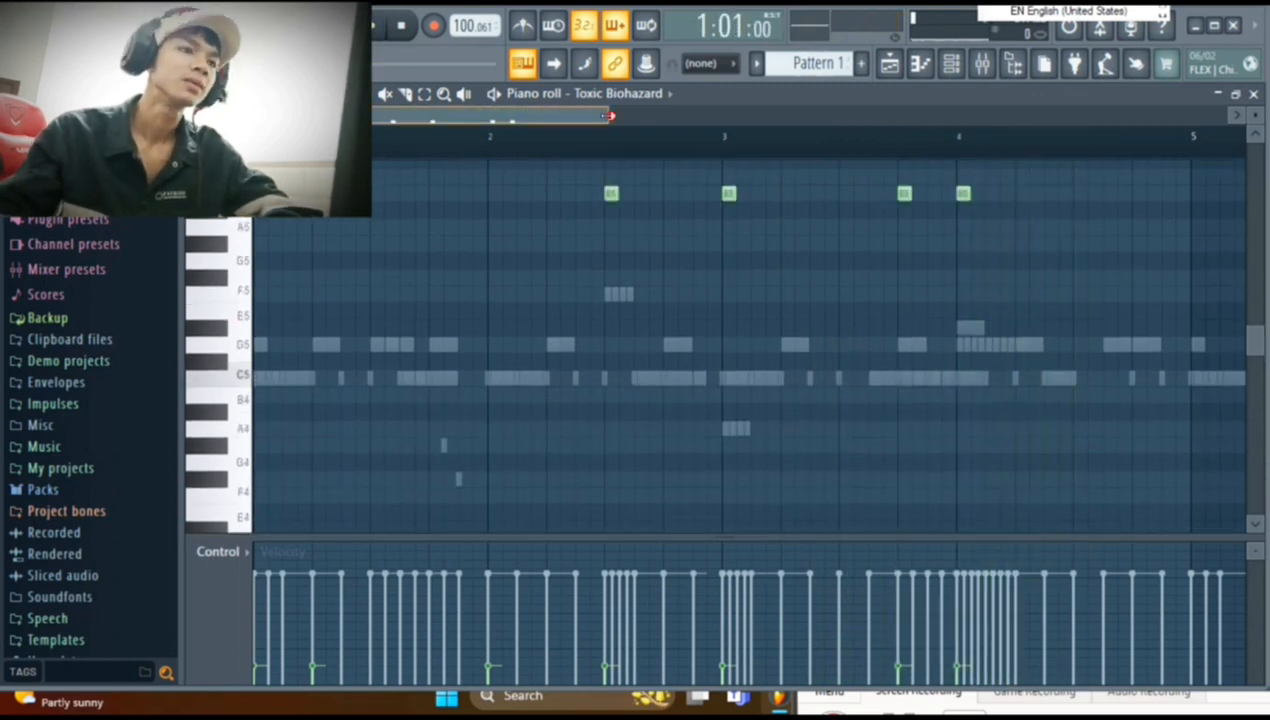
Complete bar 4 with three short A5 notes: on beat 3, on beat 4, and half a beat after beat 4.
left_click_drag(609, 116, 795, 116)
scroll(731, 320, "up", 4)
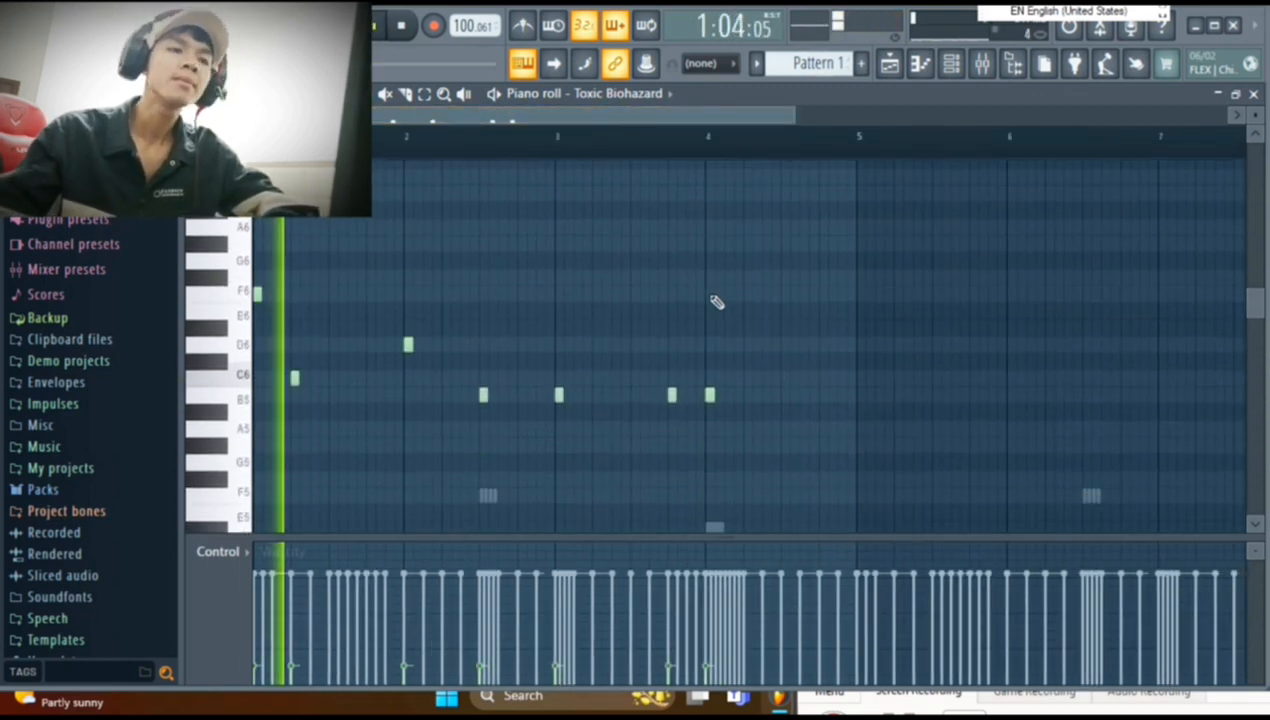
scroll(740, 316, "down", 2)
scroll(746, 326, "up", 1)
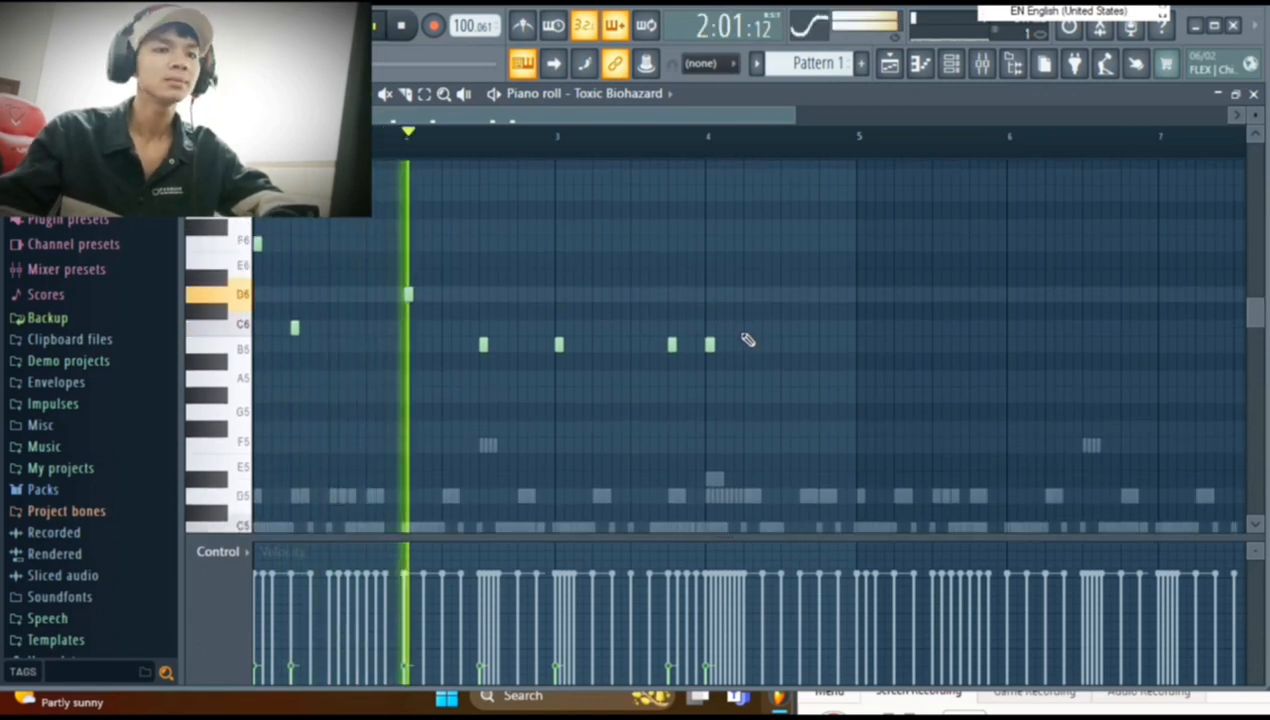
scroll(746, 340, "down", 2)
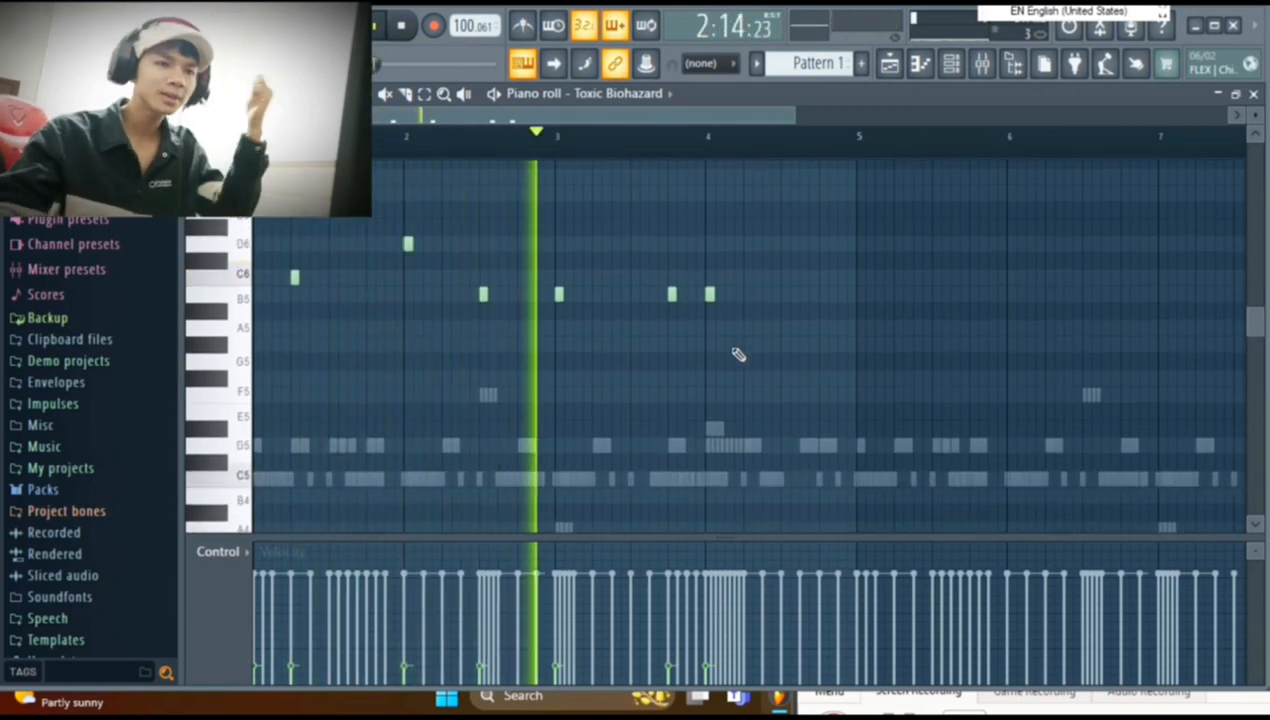
left_click(780, 327)
left_click(822, 330)
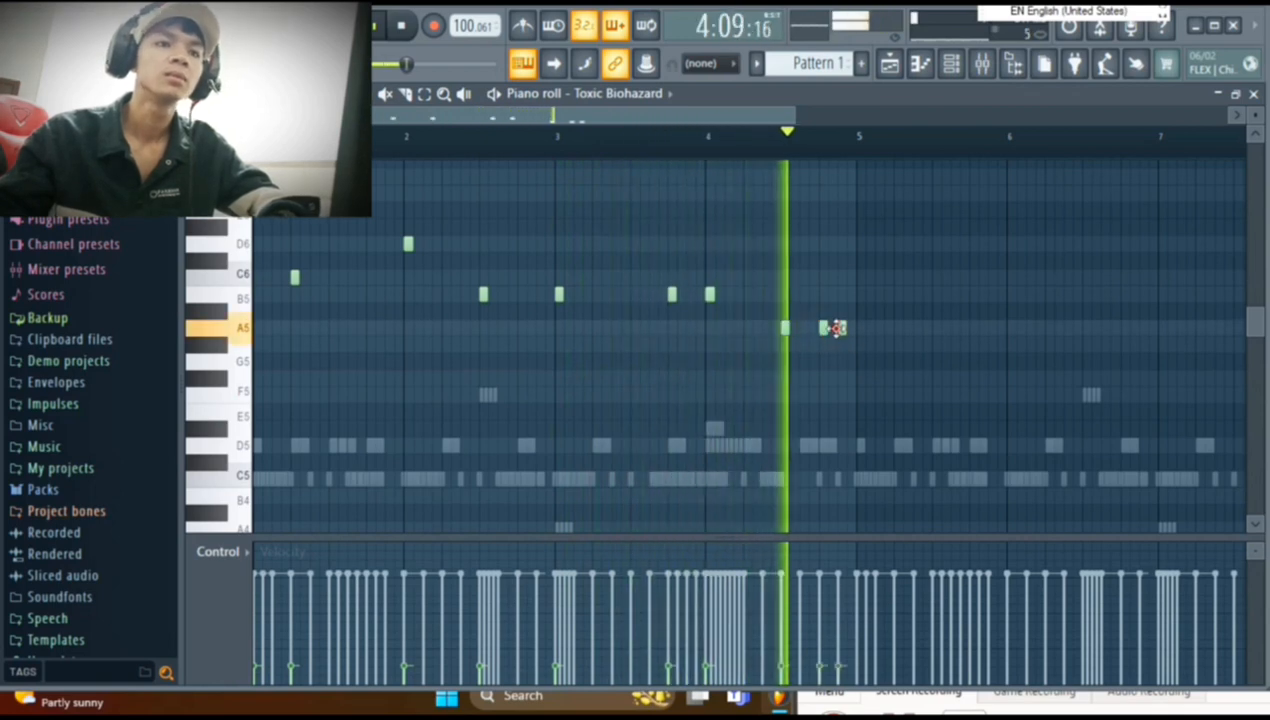
left_click(841, 328)
key("space")
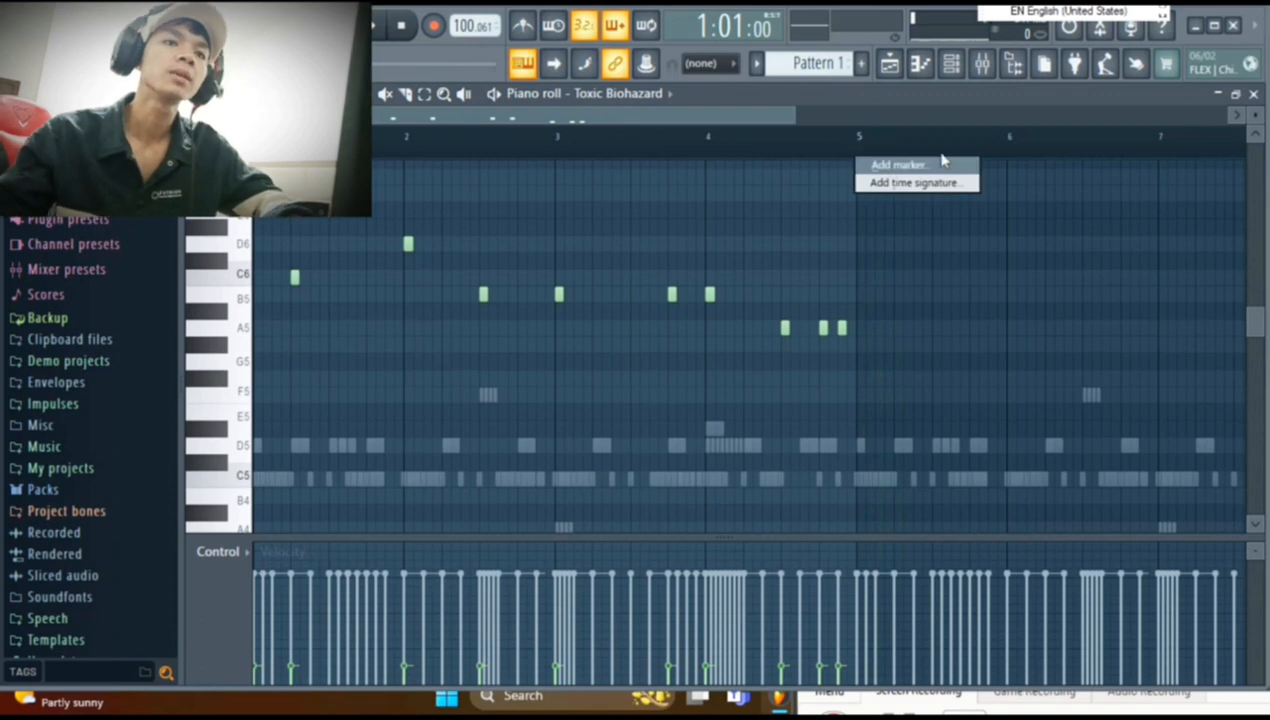
Duplicate the four-bar melody into bars 5 to 8 and clear the note selection.
key("ctrl+a")
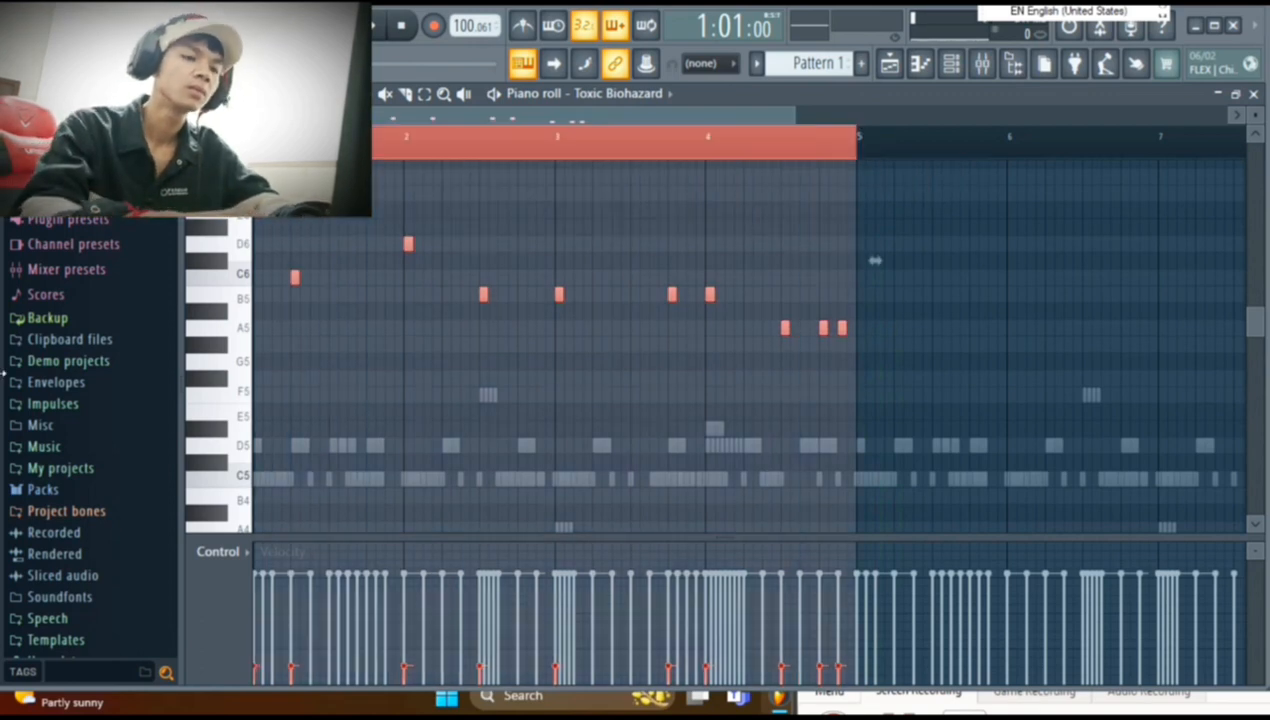
key("ctrl+b")
key("ctrl+d")
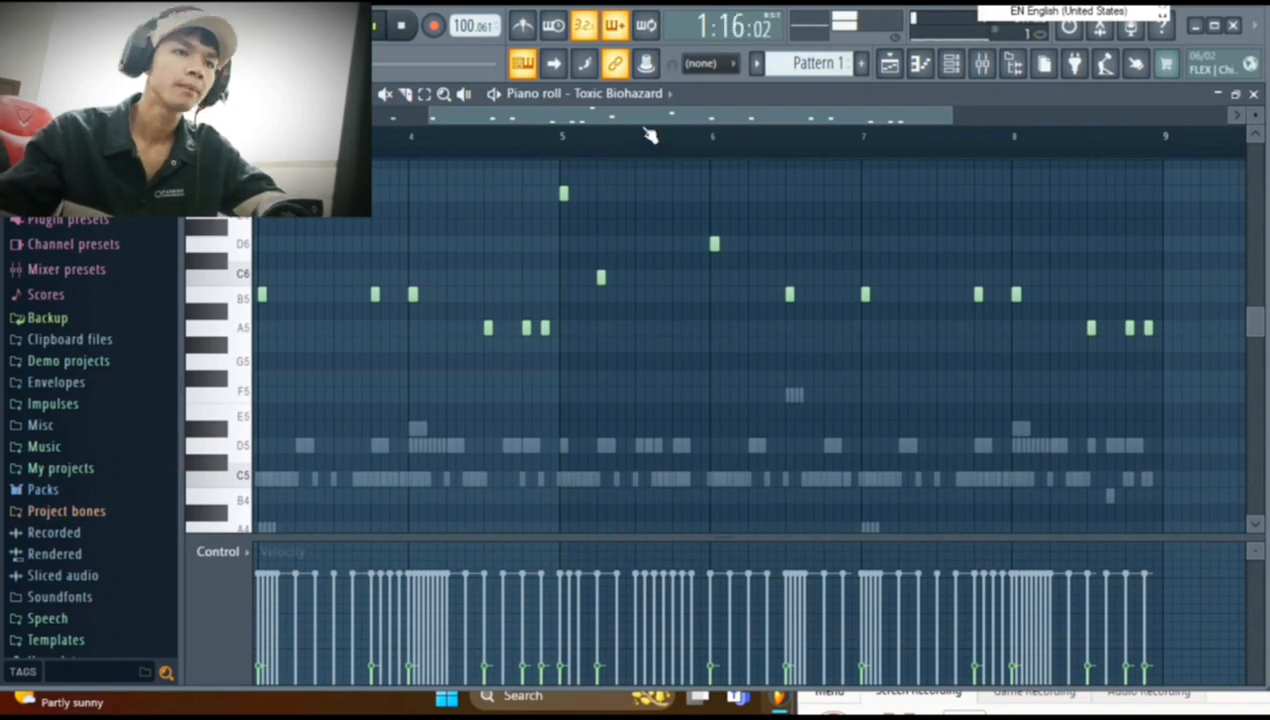
key("space")
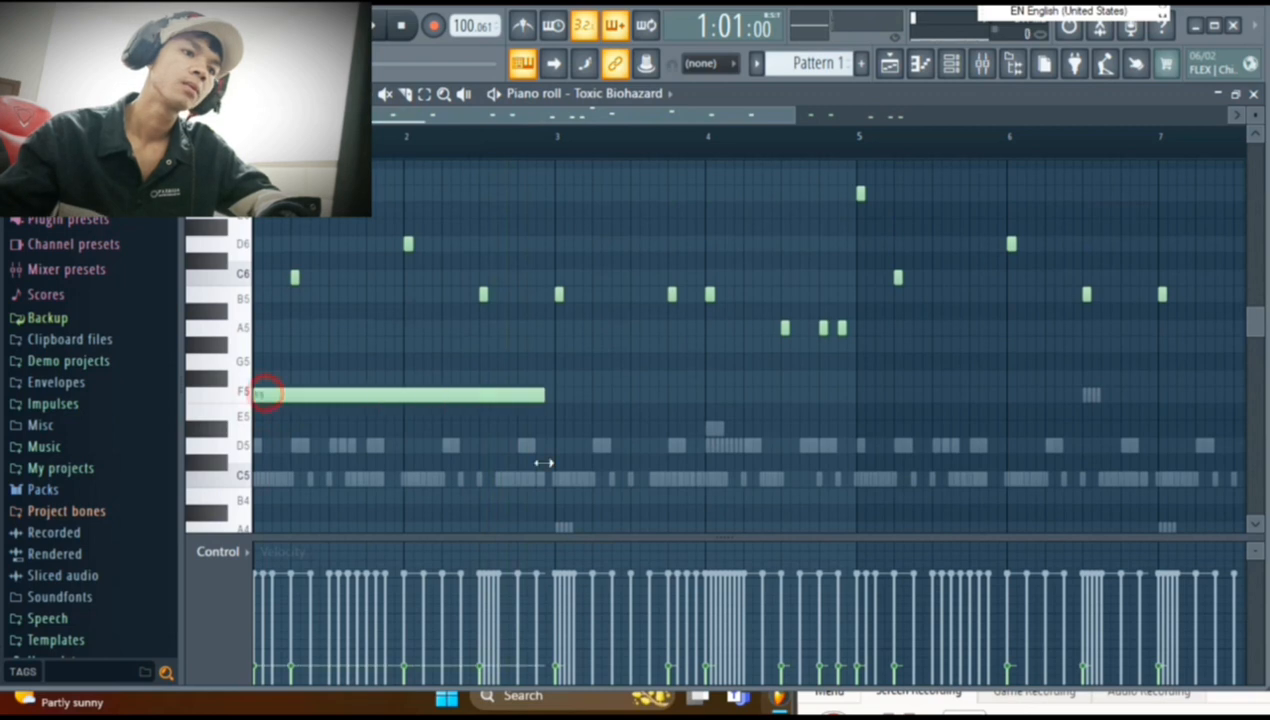
Lay sustained notes under the melody's first half: F5 across bars 1 and 2, and D5 across bars 3 and 4.
scroll(588, 416, "down", 4)
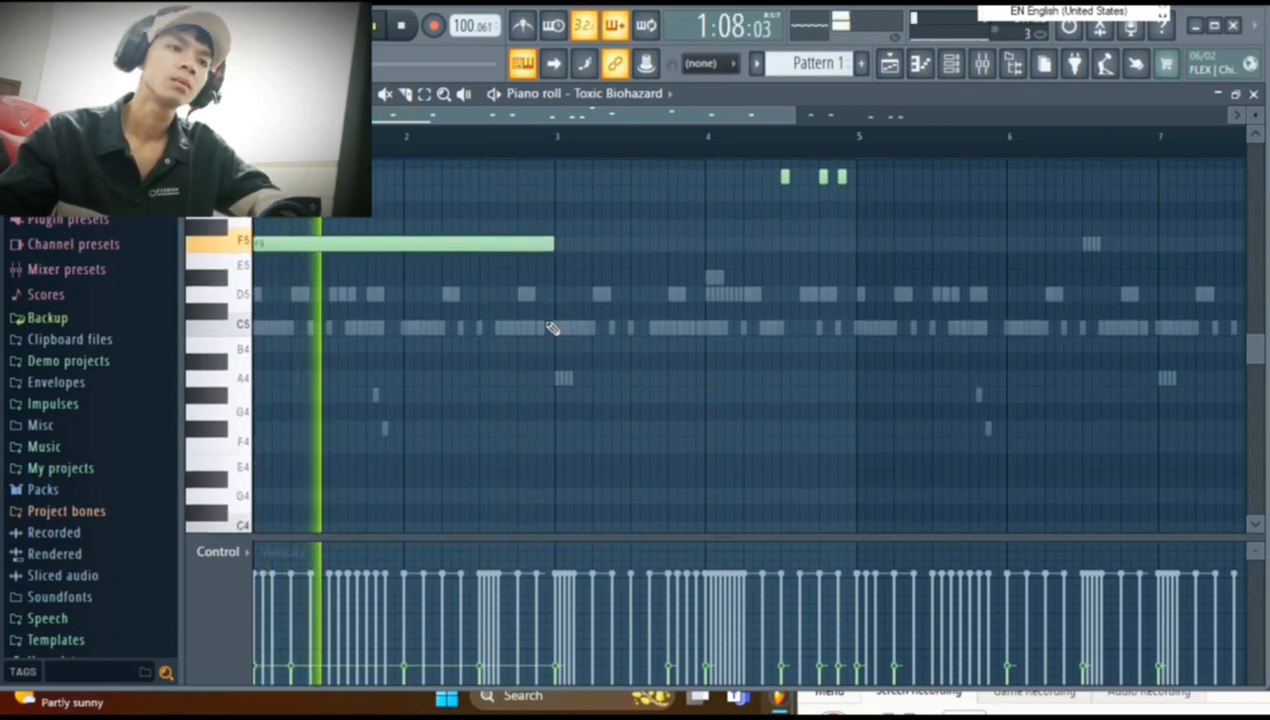
scroll(612, 360, "down", 3)
scroll(617, 368, "up", 7)
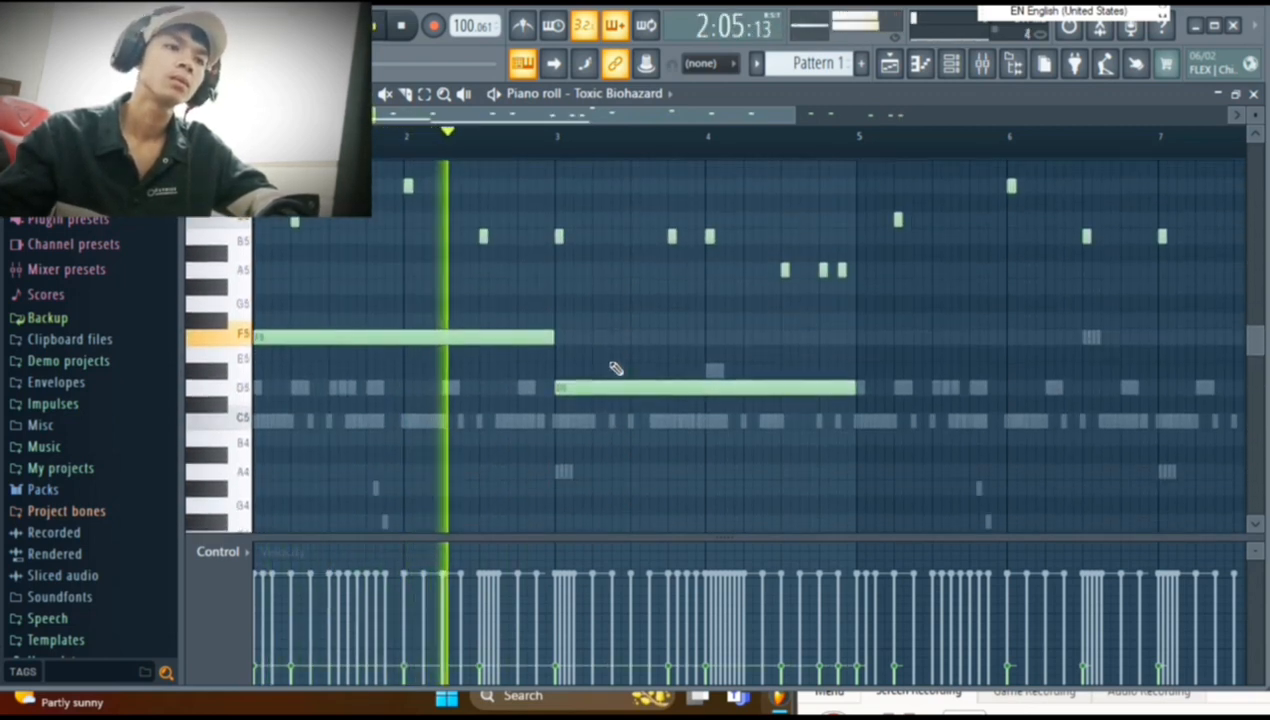
scroll(620, 372, "up", 1)
scroll(625, 371, "down", 6)
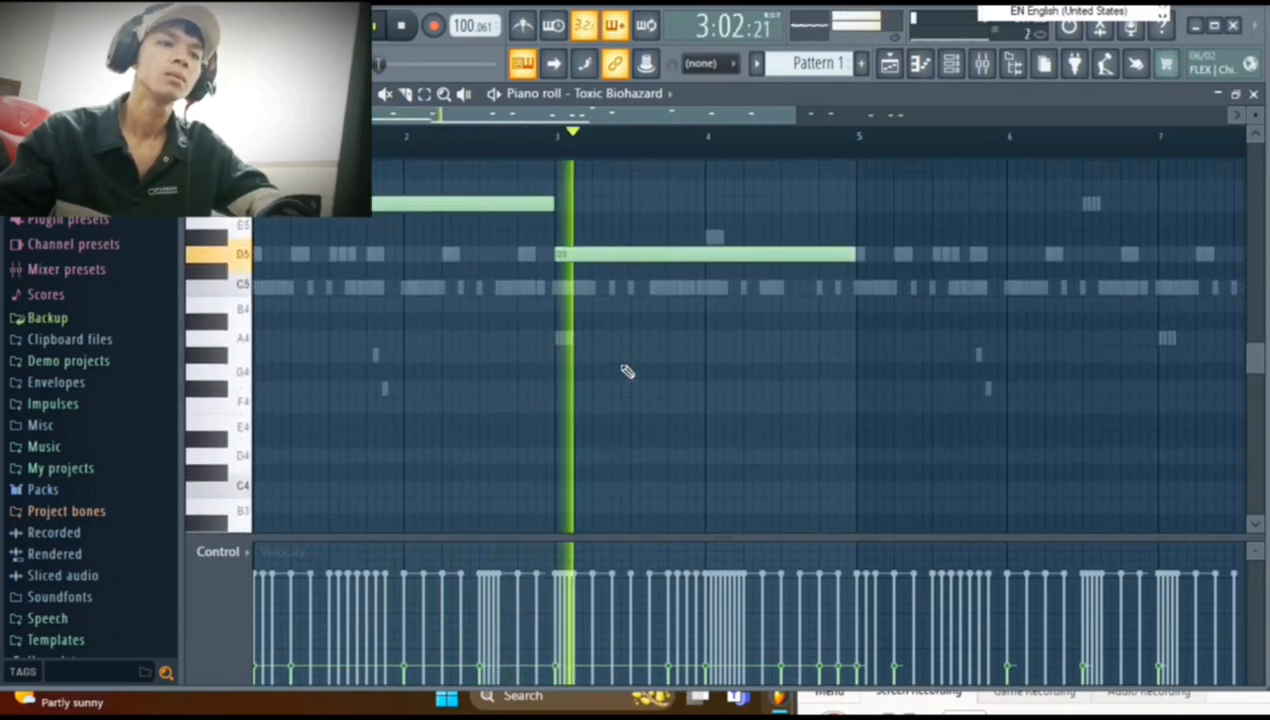
scroll(630, 365, "up", 2)
scroll(633, 360, "down", 1)
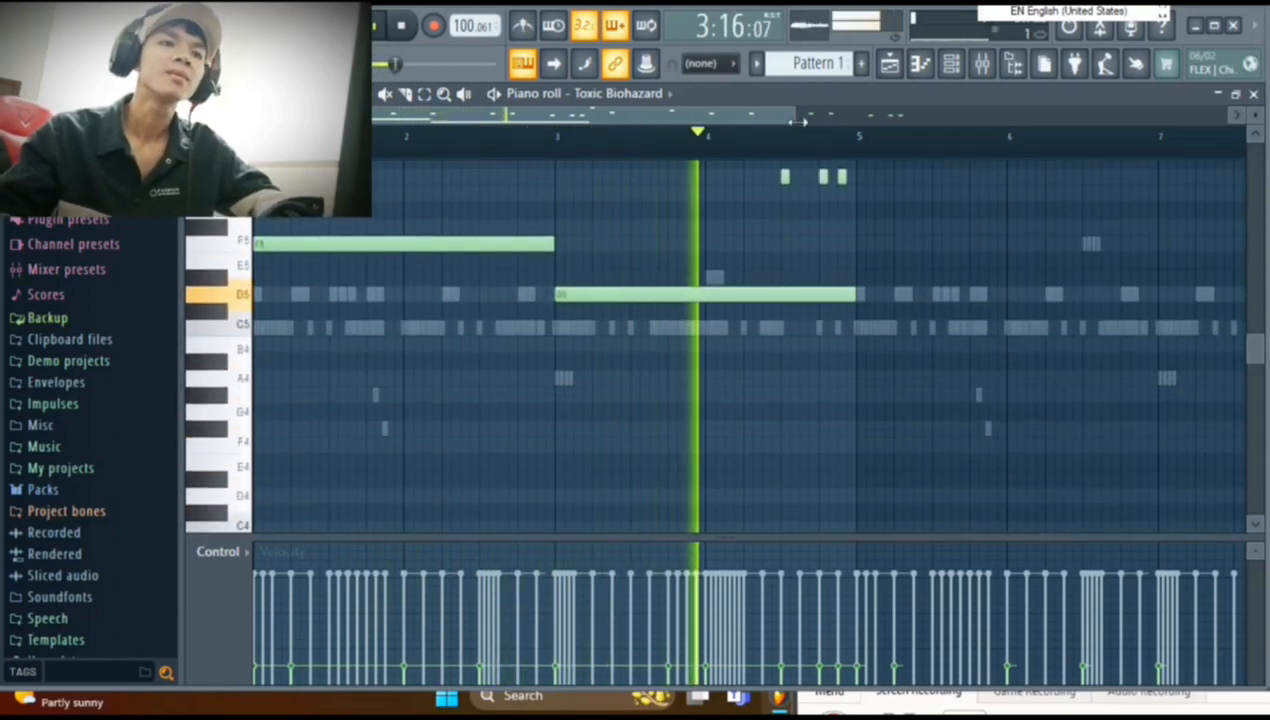
Place a two-bar F5 sustained note across bars 5 and 6.
left_click_drag(792, 115, 989, 164)
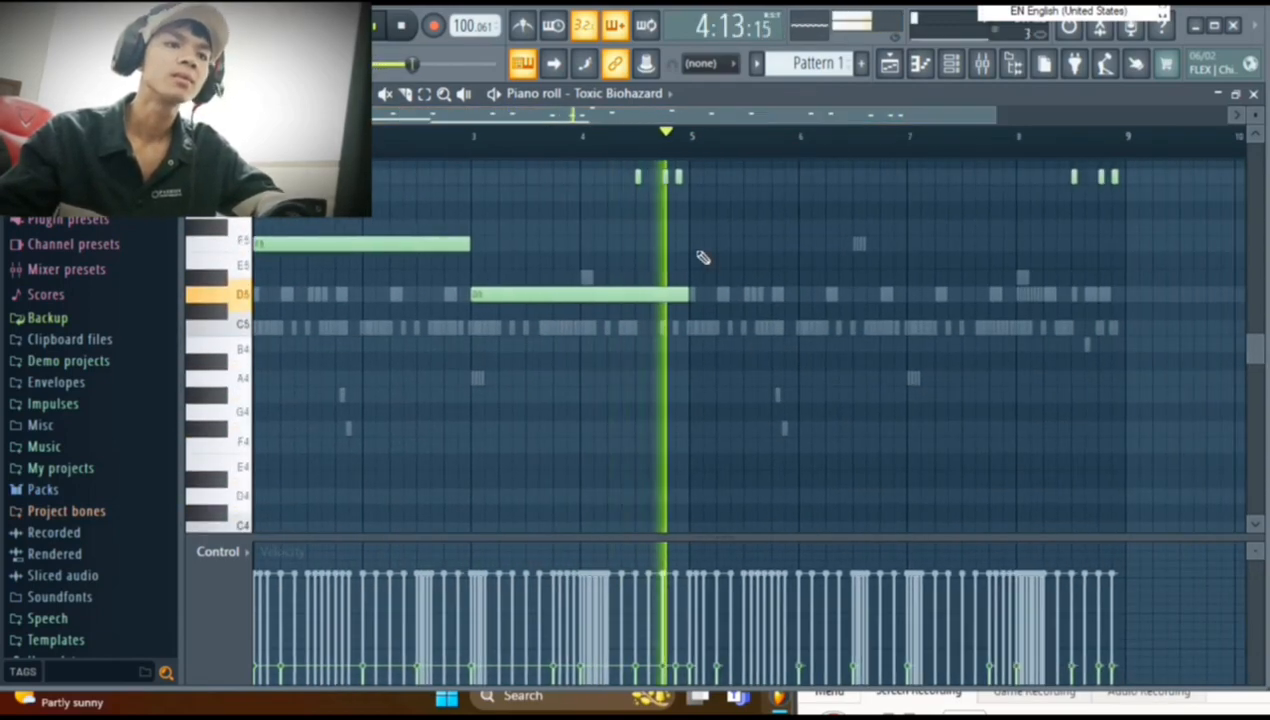
left_click(697, 247)
scroll(921, 320, "up", 1)
scroll(913, 269, "down", 1)
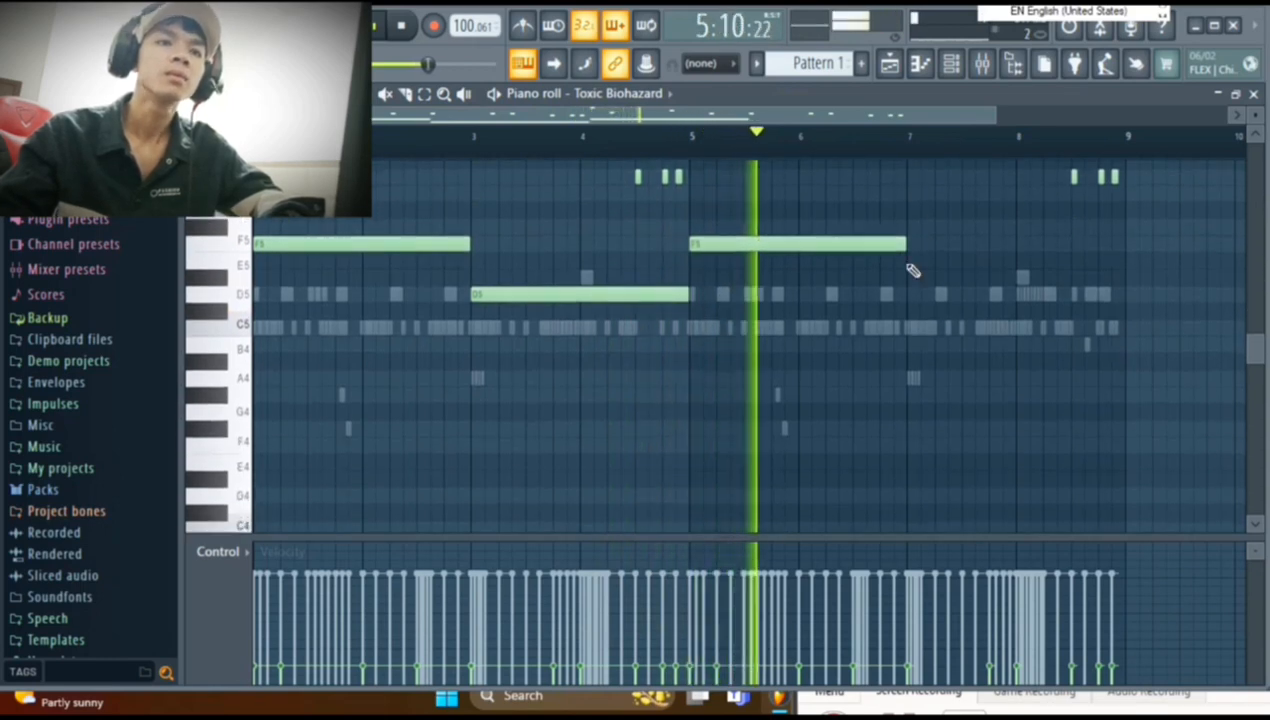
Finish the sustained line with G#5 from bar 7 to bar 8 beat 3, and F#5 from there to the end of bar 8.
left_click(910, 194)
scroll(1000, 335, "up", 4)
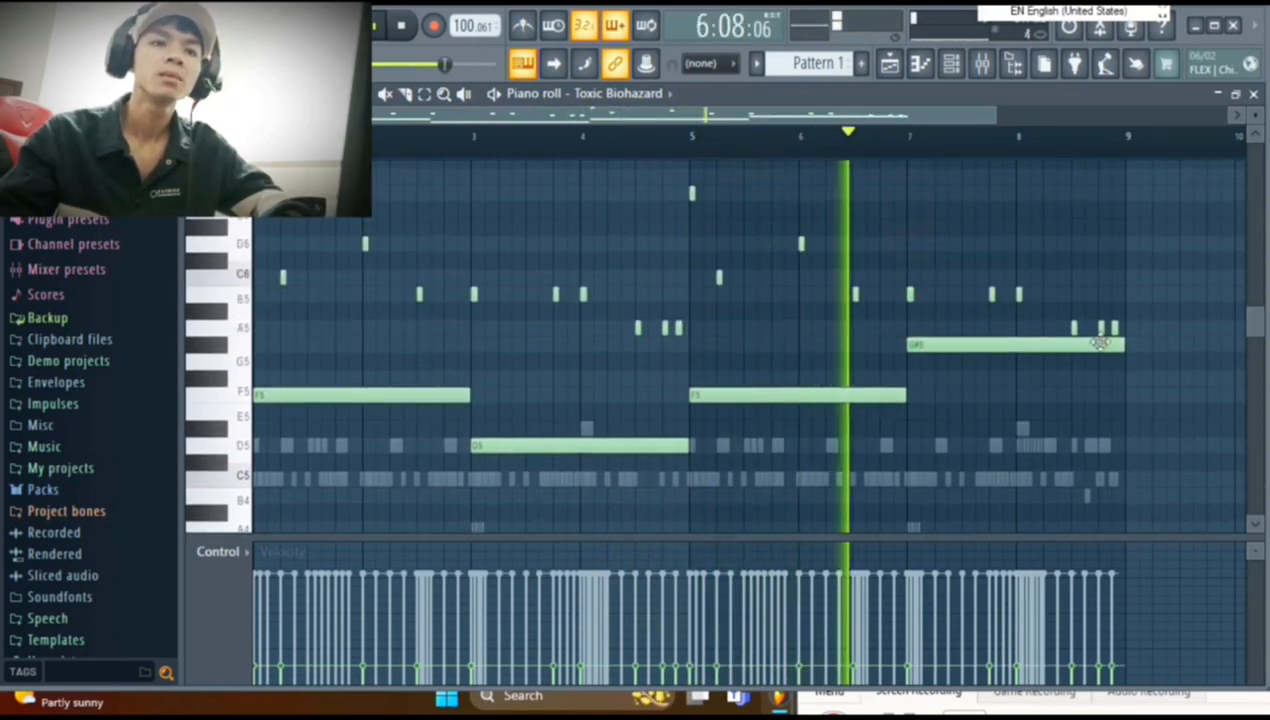
left_click_drag(1126, 345, 1068, 404)
left_click(1070, 379)
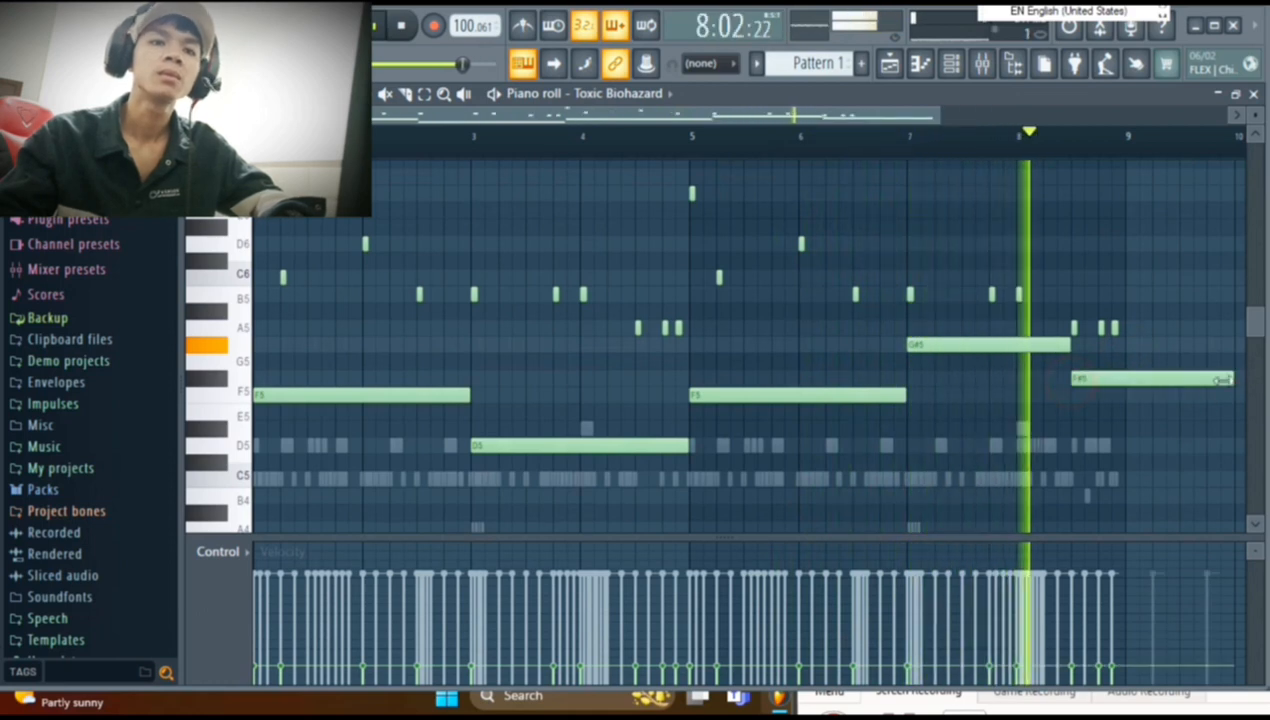
left_click_drag(1225, 381, 1120, 429)
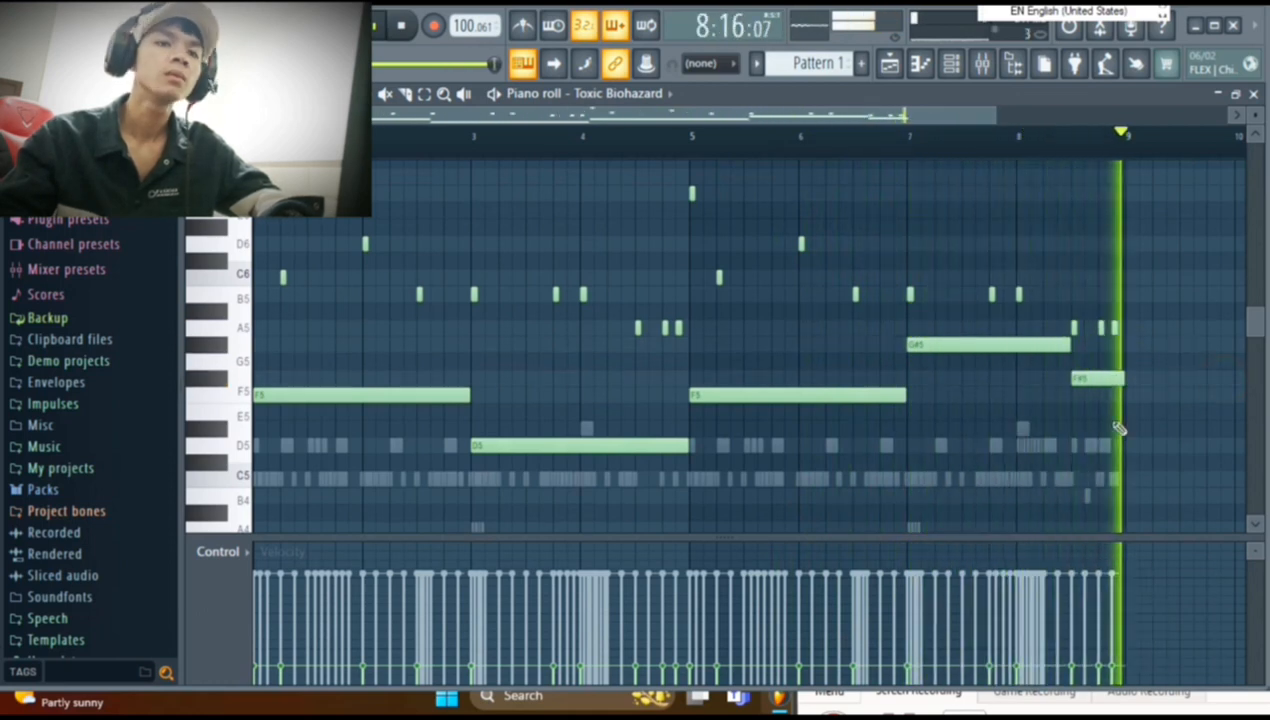
Play back the Toxic Biohazard part and close its piano roll.
scroll(1150, 429, "down", 3)
scroll(1166, 430, "down", 2)
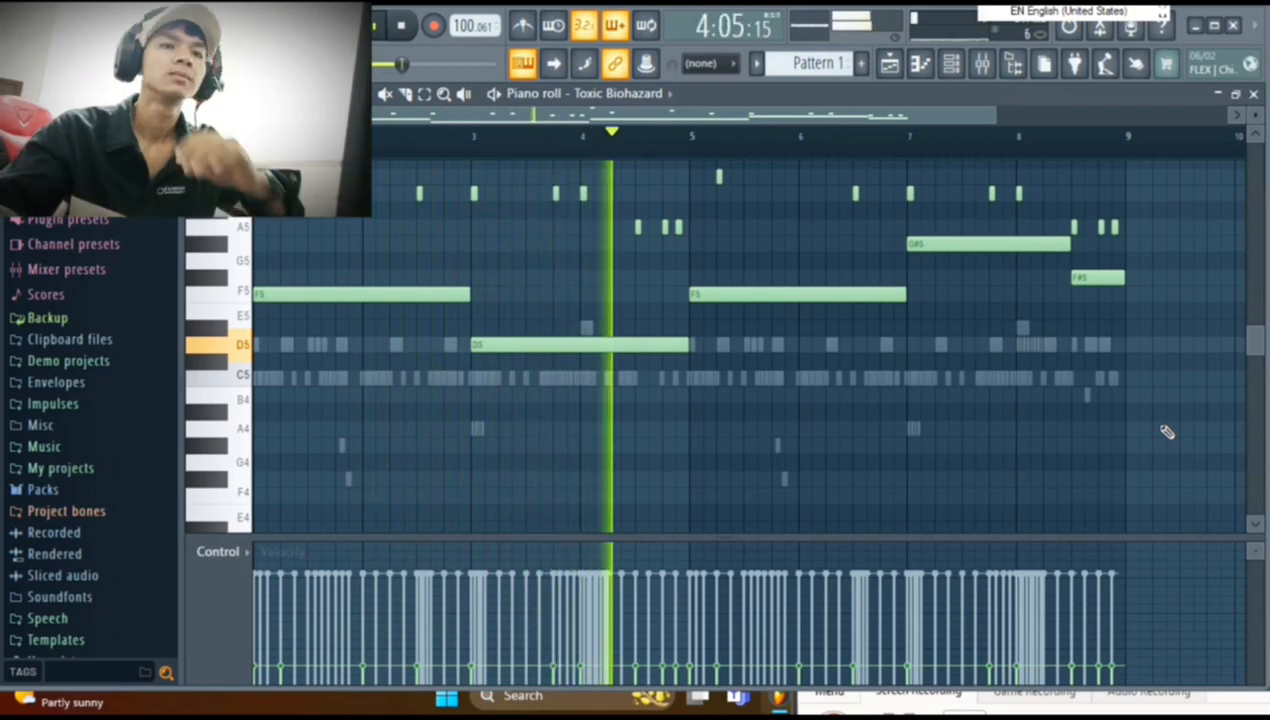
left_click(1253, 93)
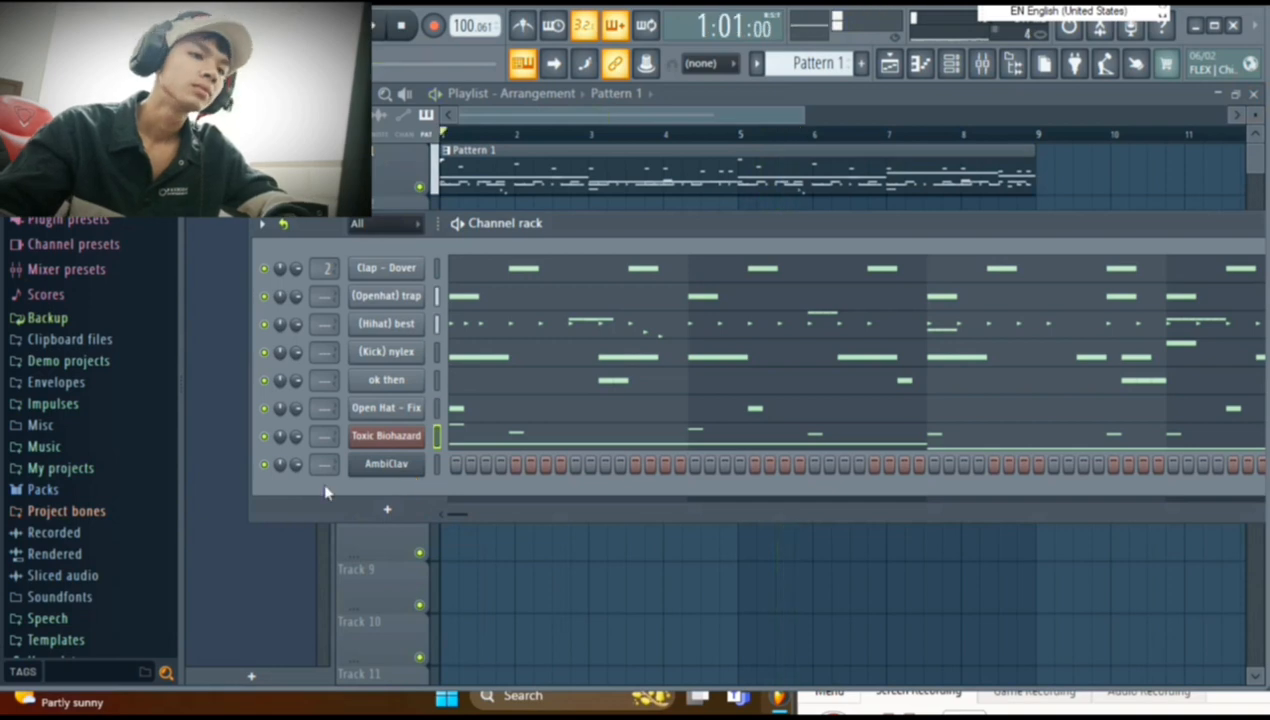
Start an AmbiClav part in its piano roll with half-bar notes: C5 at bar 1 and D5 at bar 2.
right_click(388, 470)
left_click(476, 410)
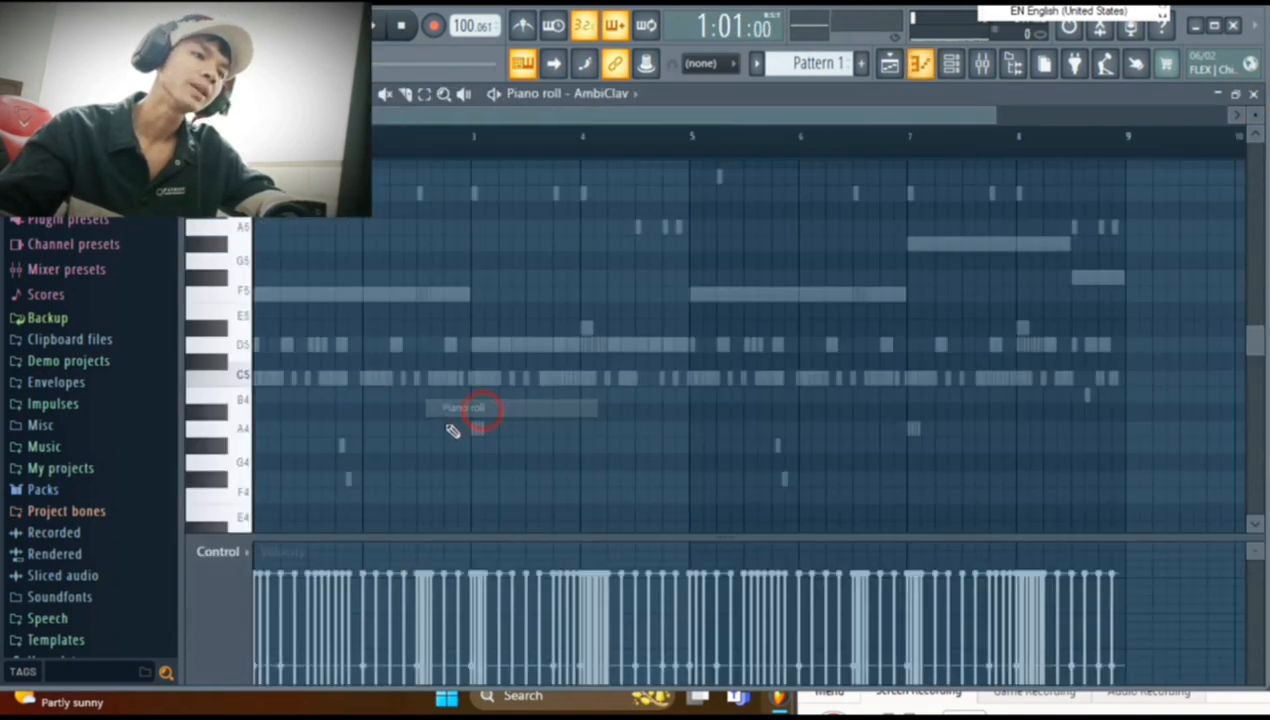
scroll(248, 308, "up", 3)
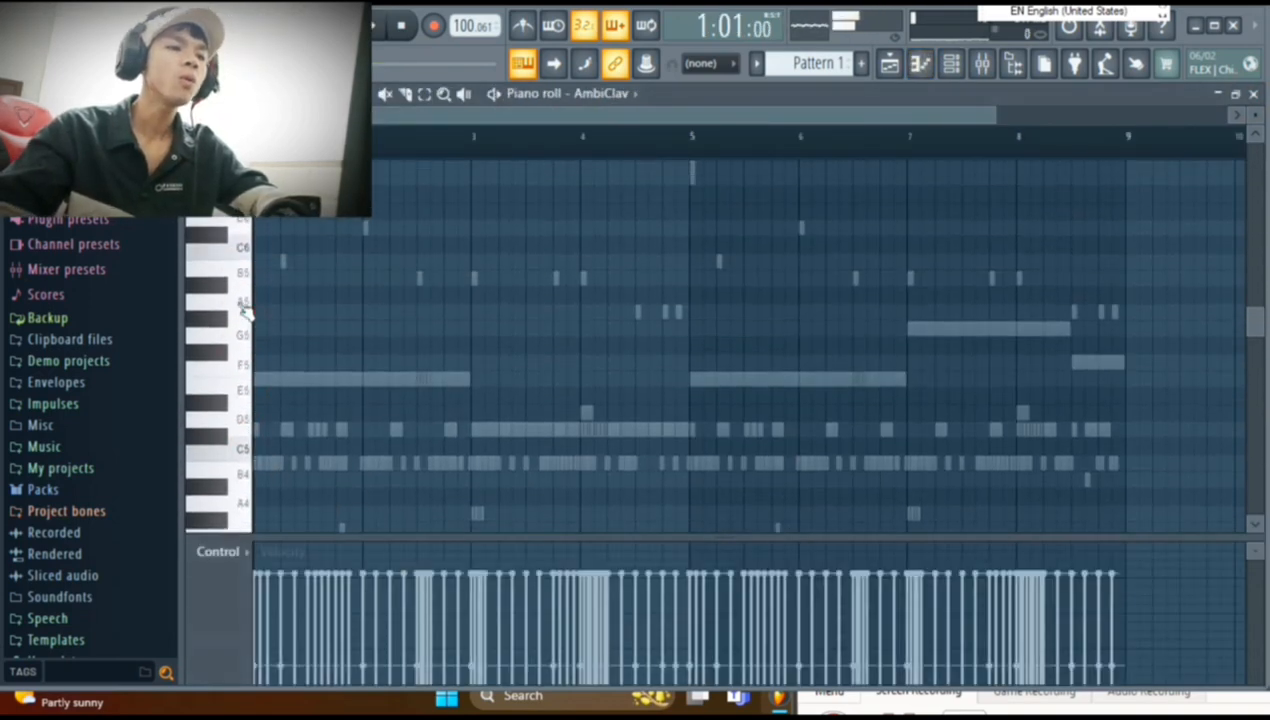
scroll(246, 328, "down", 3)
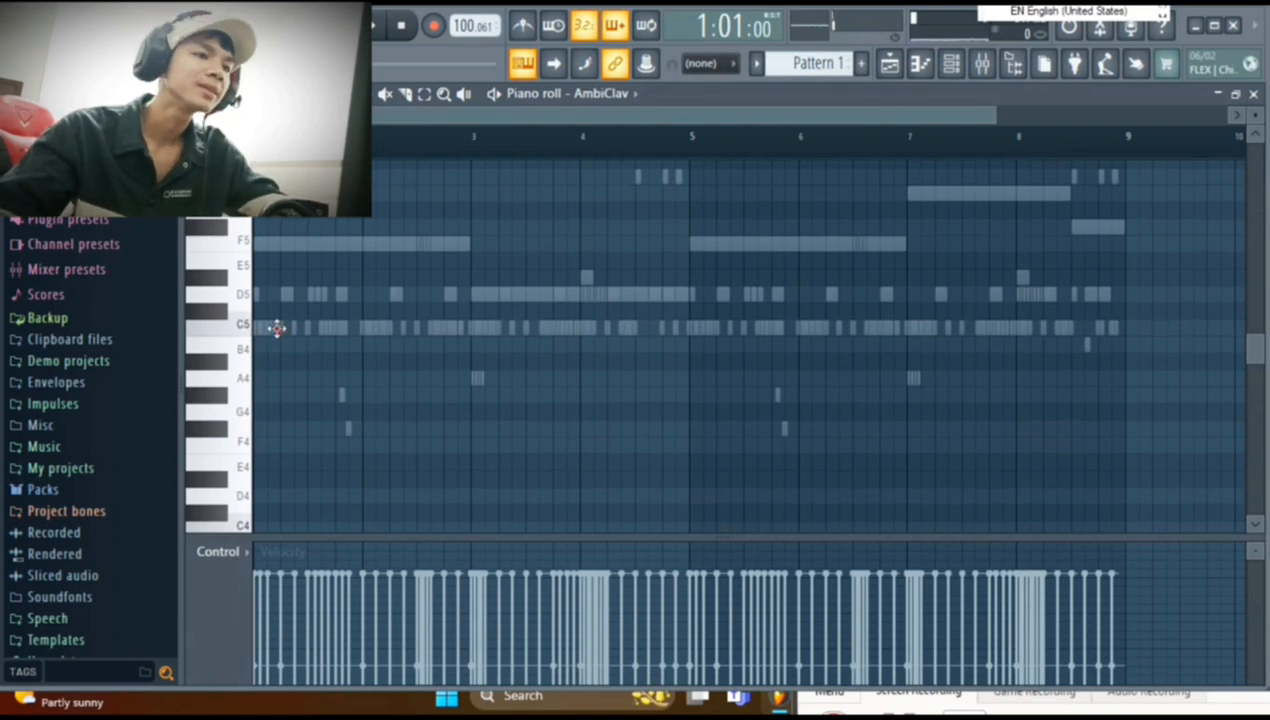
scroll(386, 361, "up", 2)
key("space")
scroll(404, 354, "down", 5)
scroll(396, 310, "up", 3)
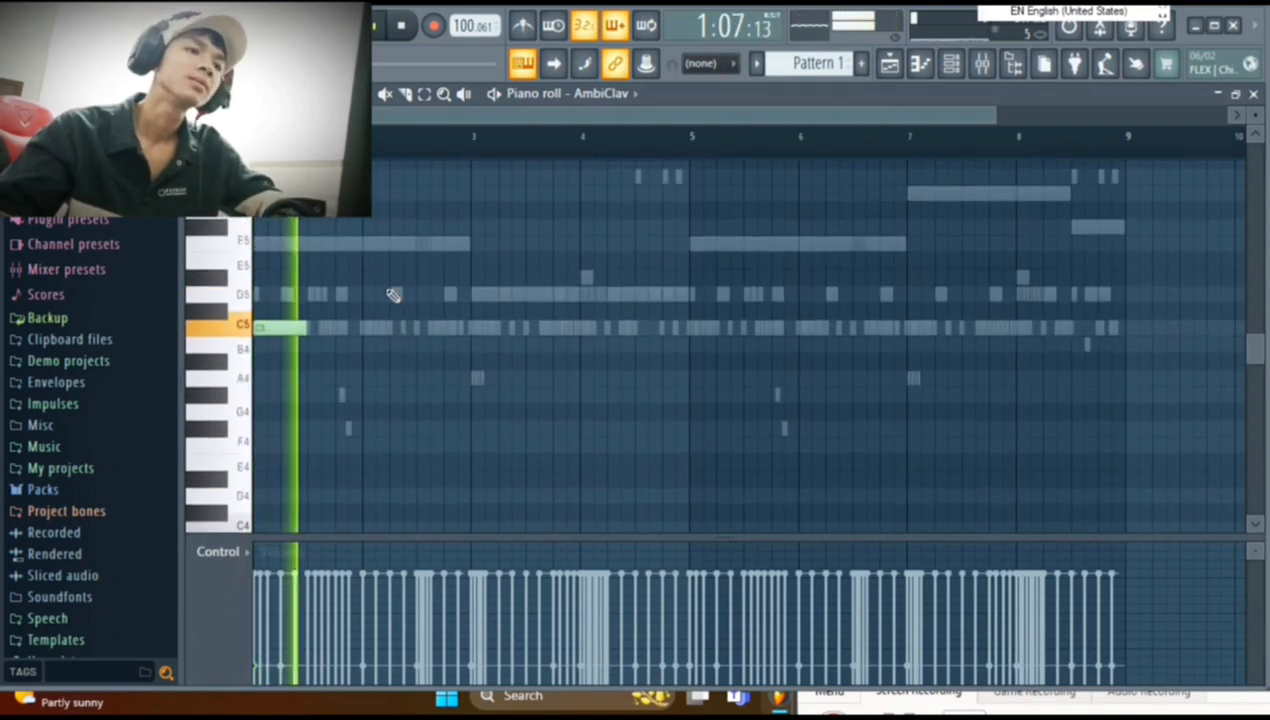
scroll(463, 340, "down", 2)
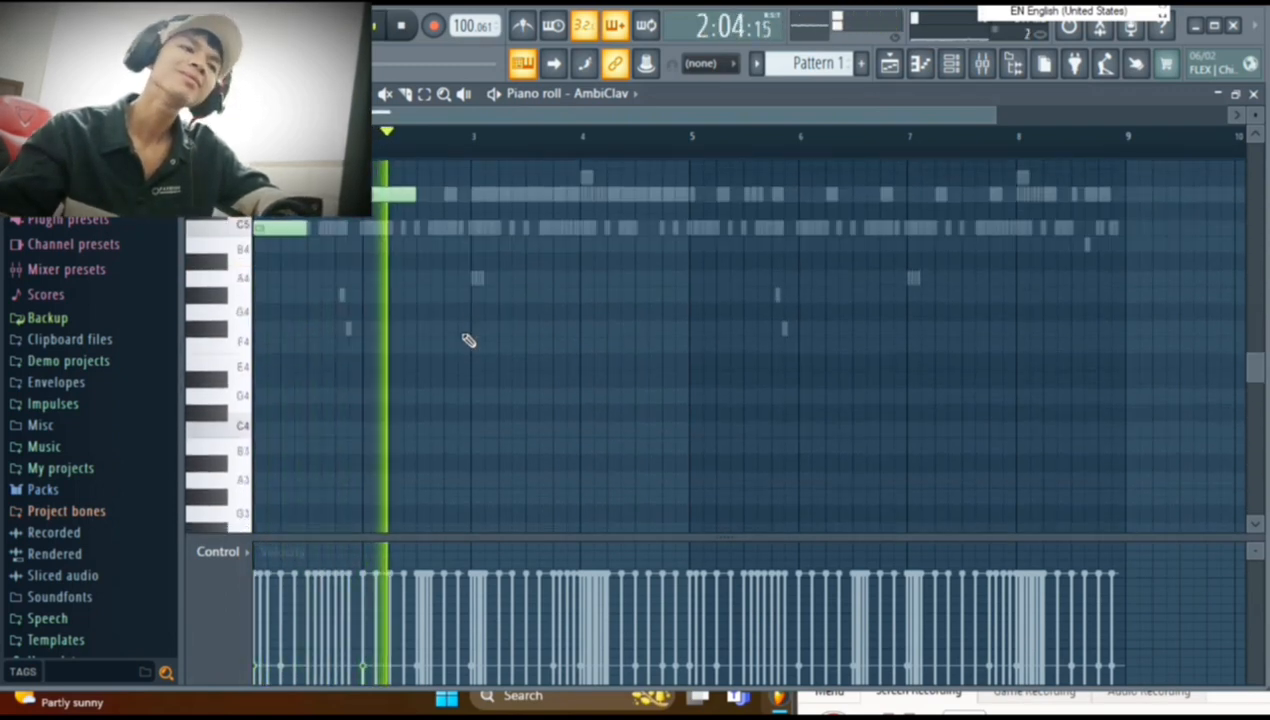
scroll(476, 342, "up", 3)
Add half-bar C5 notes to the AmbiClav part at bar 3, bar 4 and bar 4 beat 3.
left_click(479, 375)
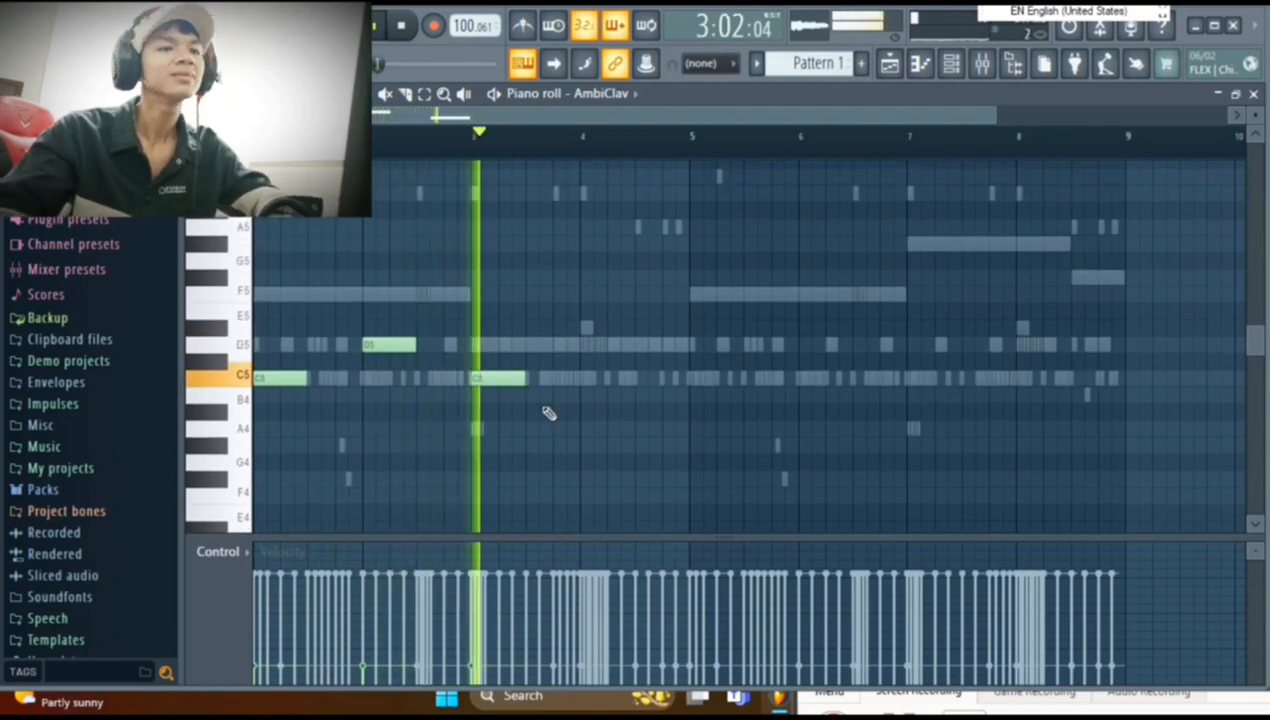
scroll(570, 405, "up", 1)
left_click(585, 430)
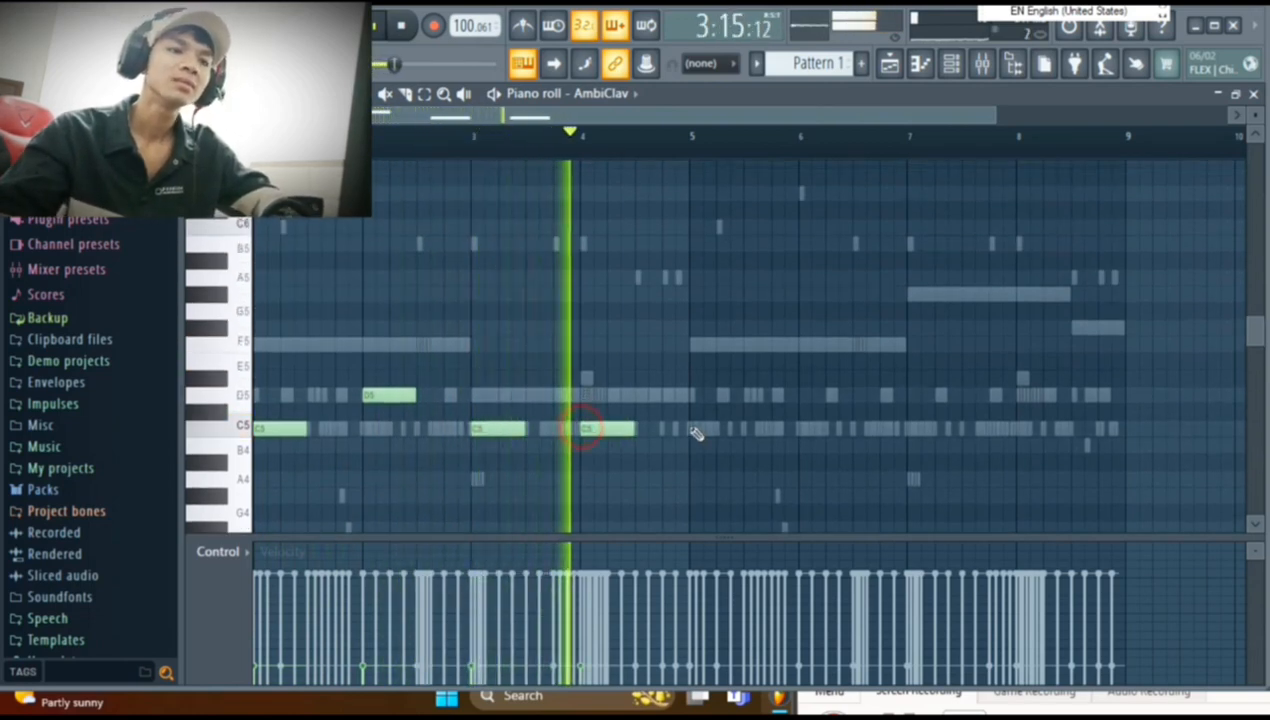
scroll(695, 432, "down", 1)
left_click(639, 379)
Continue the AmbiClav line with half-bar notes: F5 at bar 5 and D5 at bar 6.
scroll(700, 390, "up", 3)
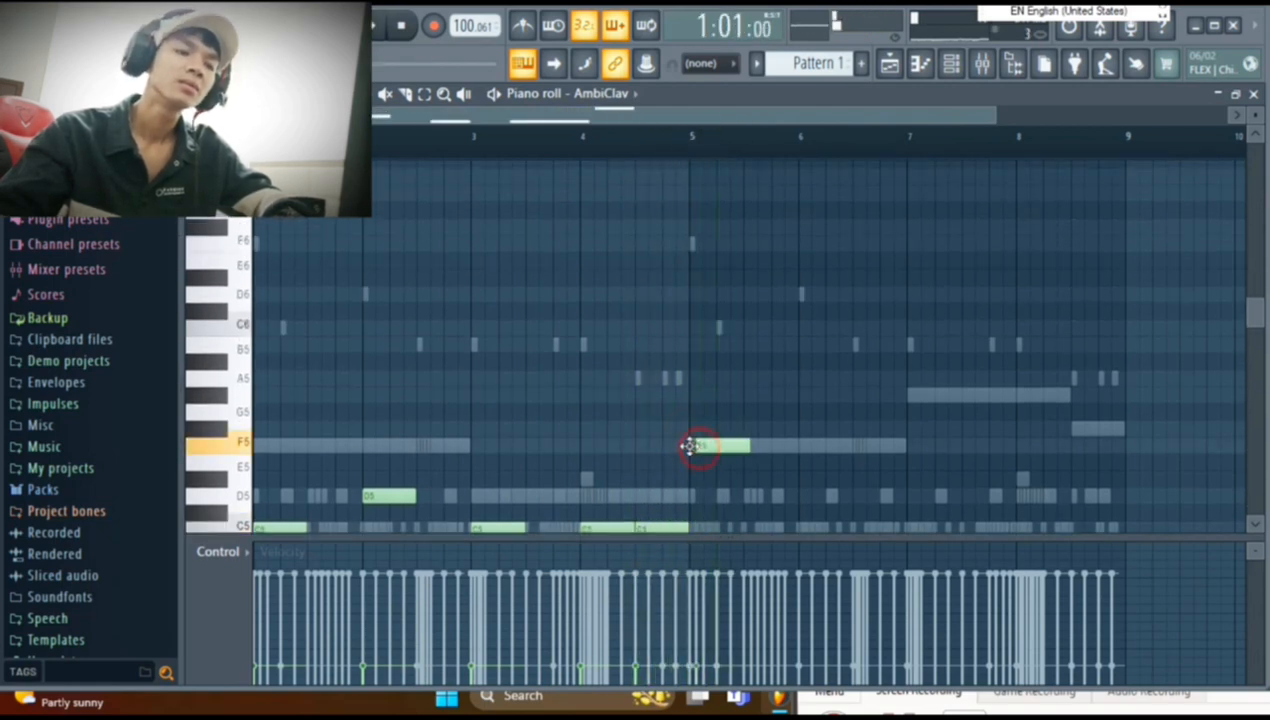
scroll(801, 405, "down", 4)
scroll(801, 395, "up", 2)
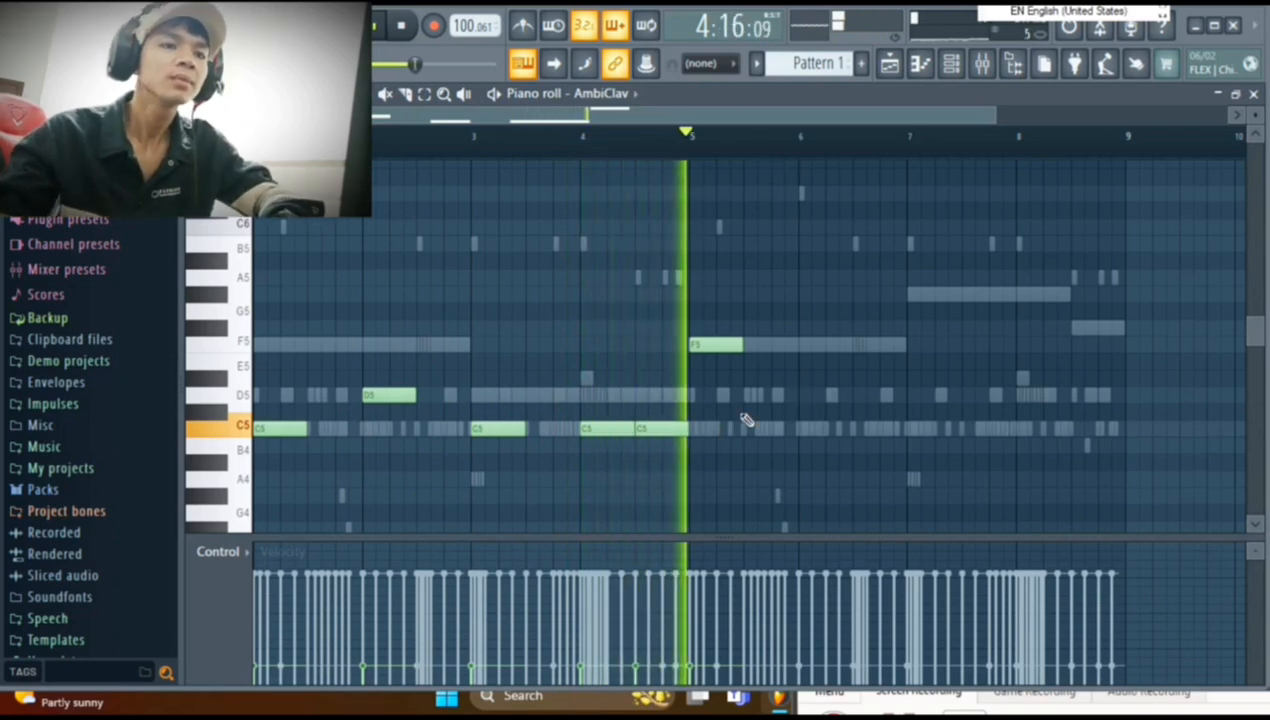
mouse_move(797, 413)
left_mouse_down()
mouse_move(802, 377)
mouse_move(798, 397)
left_mouse_up()
scroll(964, 420, "down", 3)
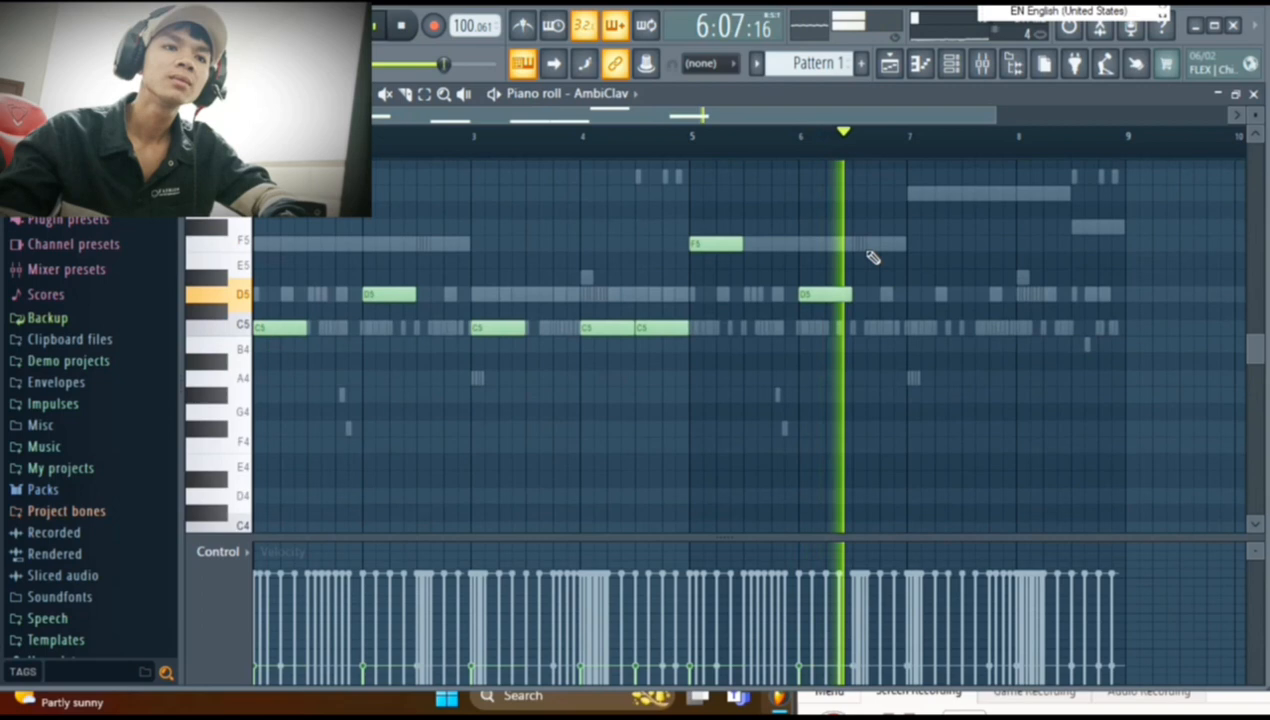
Finish the AmbiClav line with half-bar notes: D5 and C5 in bar 7, D5 and F#5 in bar 8.
left_click(907, 293)
left_click(964, 329)
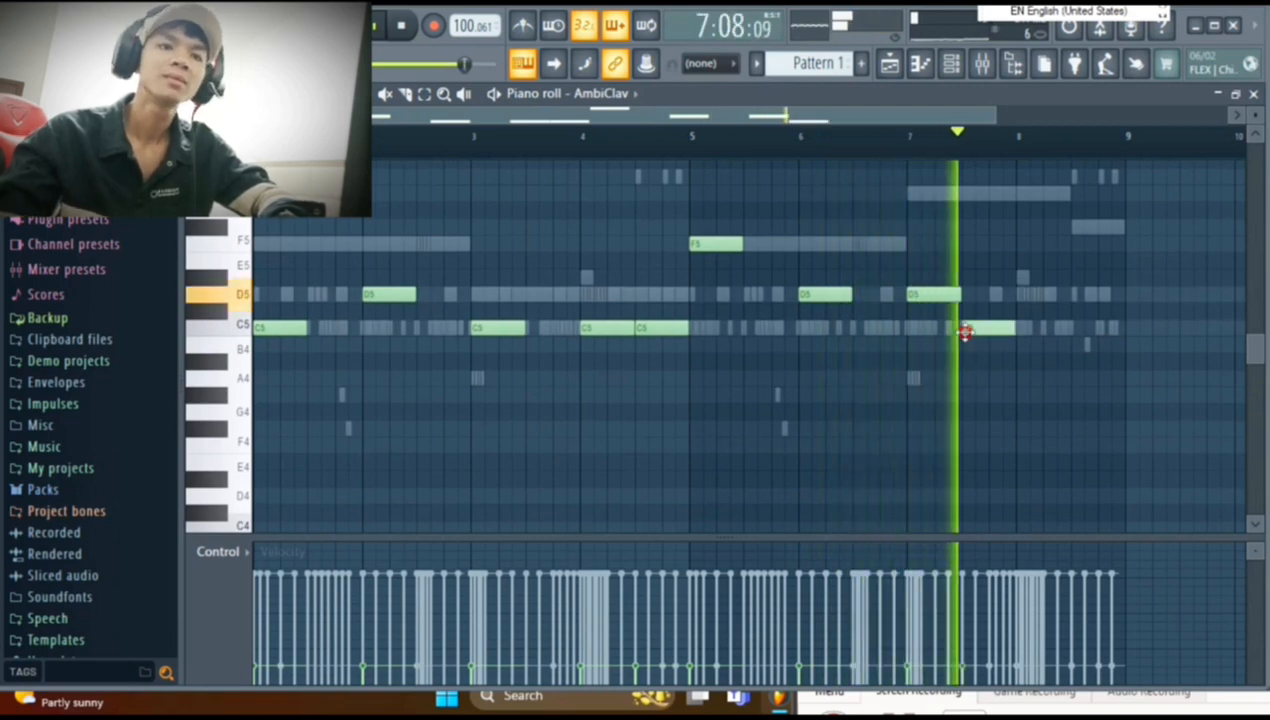
left_click(1020, 293)
scroll(1075, 285, "up", 2)
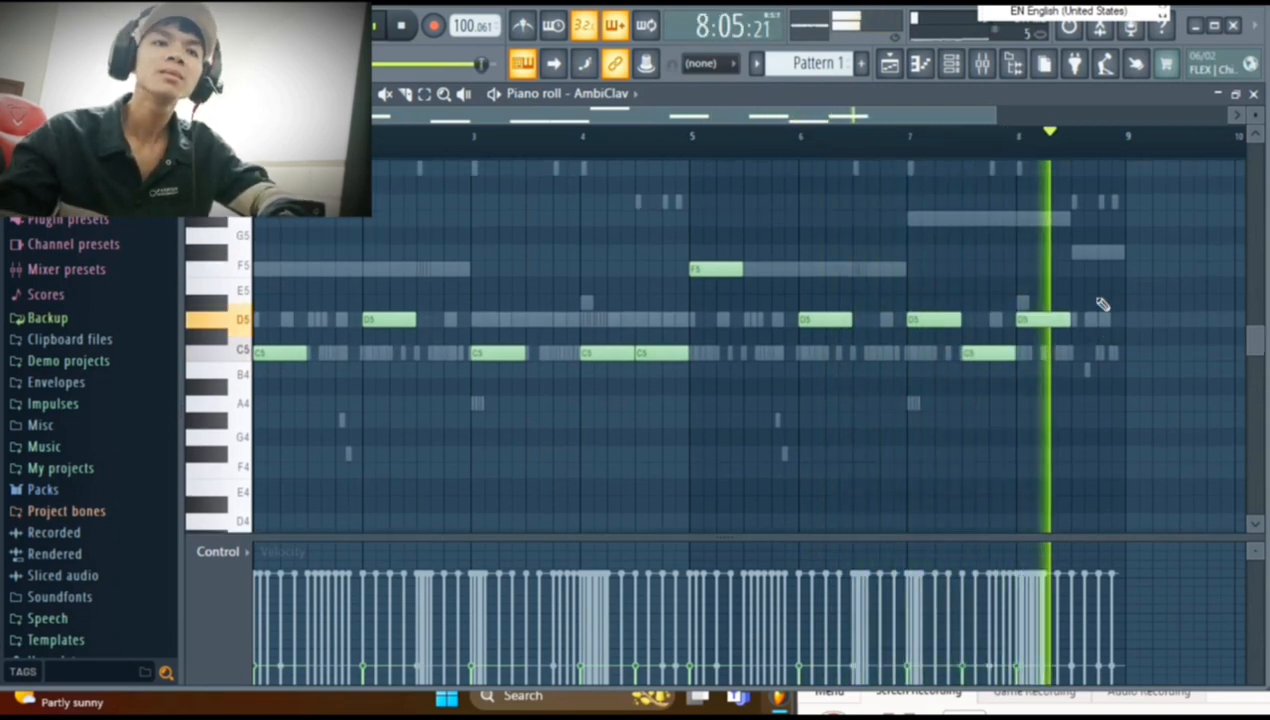
left_click(1077, 279)
scroll(1115, 315, "down", 3)
scroll(1120, 305, "up", 3)
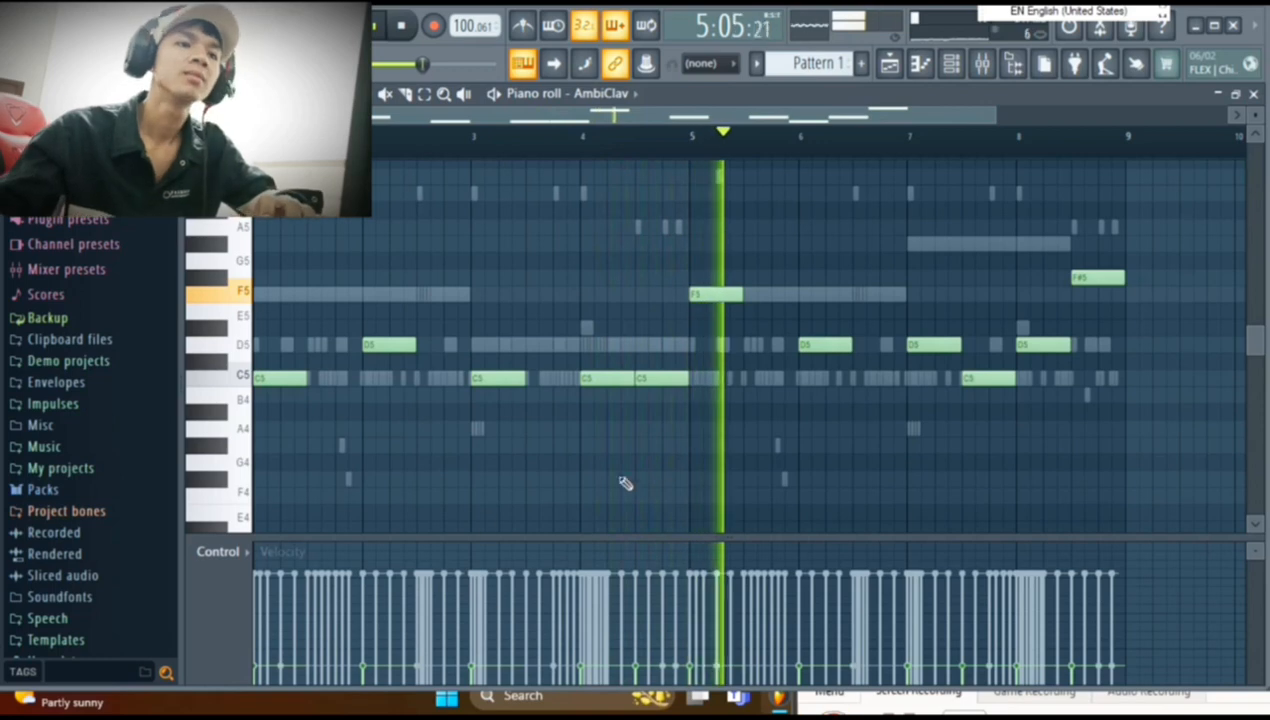
Raise the AmbiClav note at bar 4 beat 3 to D5 and close the piano roll.
left_click_drag(646, 377, 652, 343)
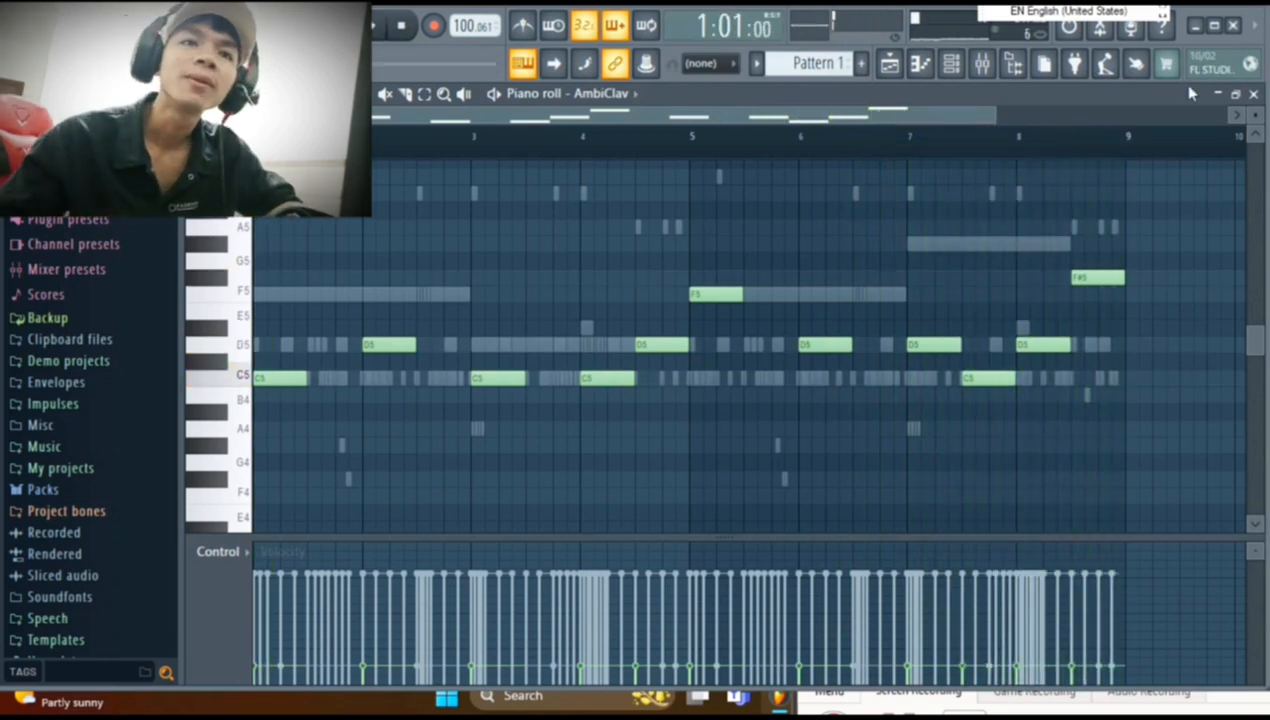
left_click(1254, 94)
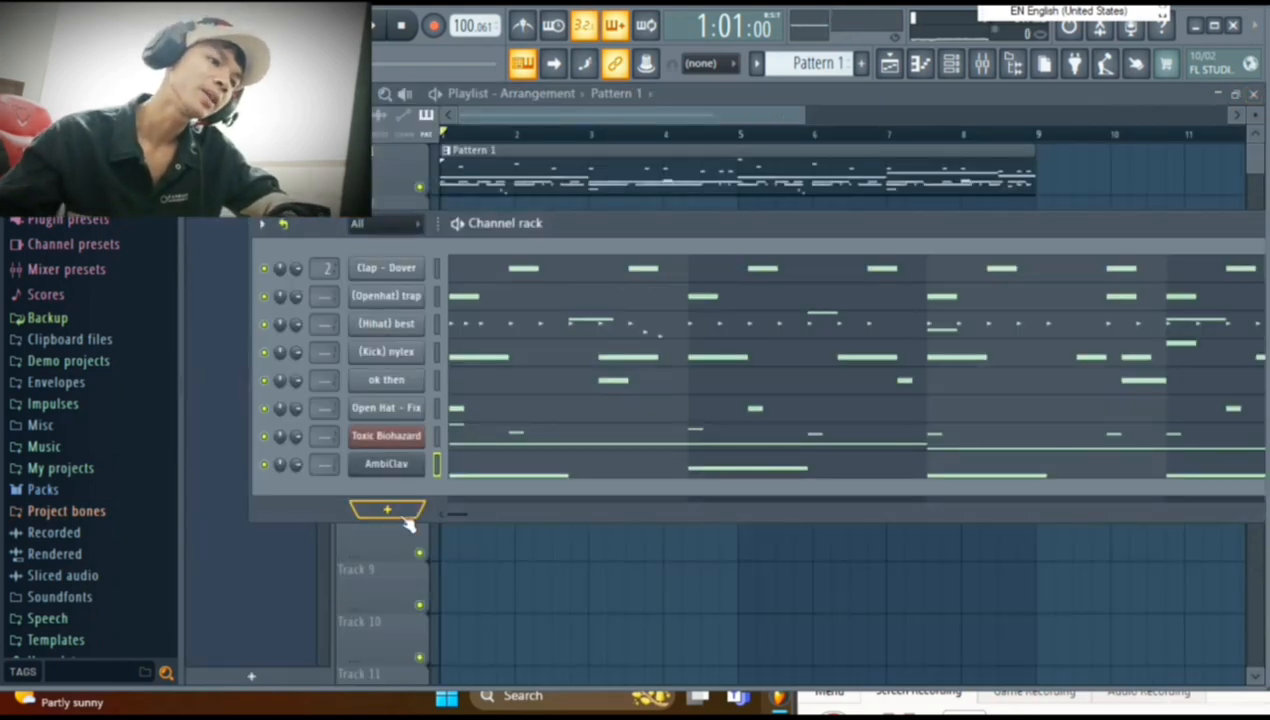
Add a second Toxic Biohazard synth to the channel rack and open its presets library.
left_click(405, 518)
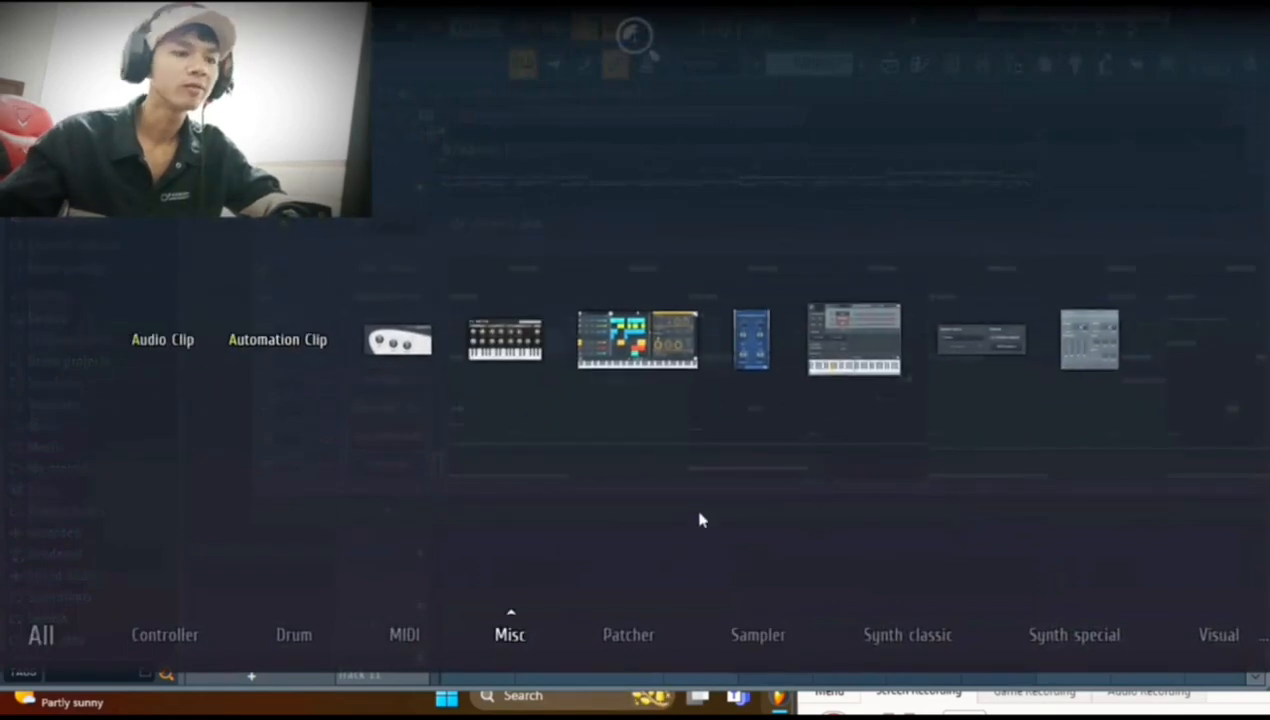
mouse_move(42, 655)
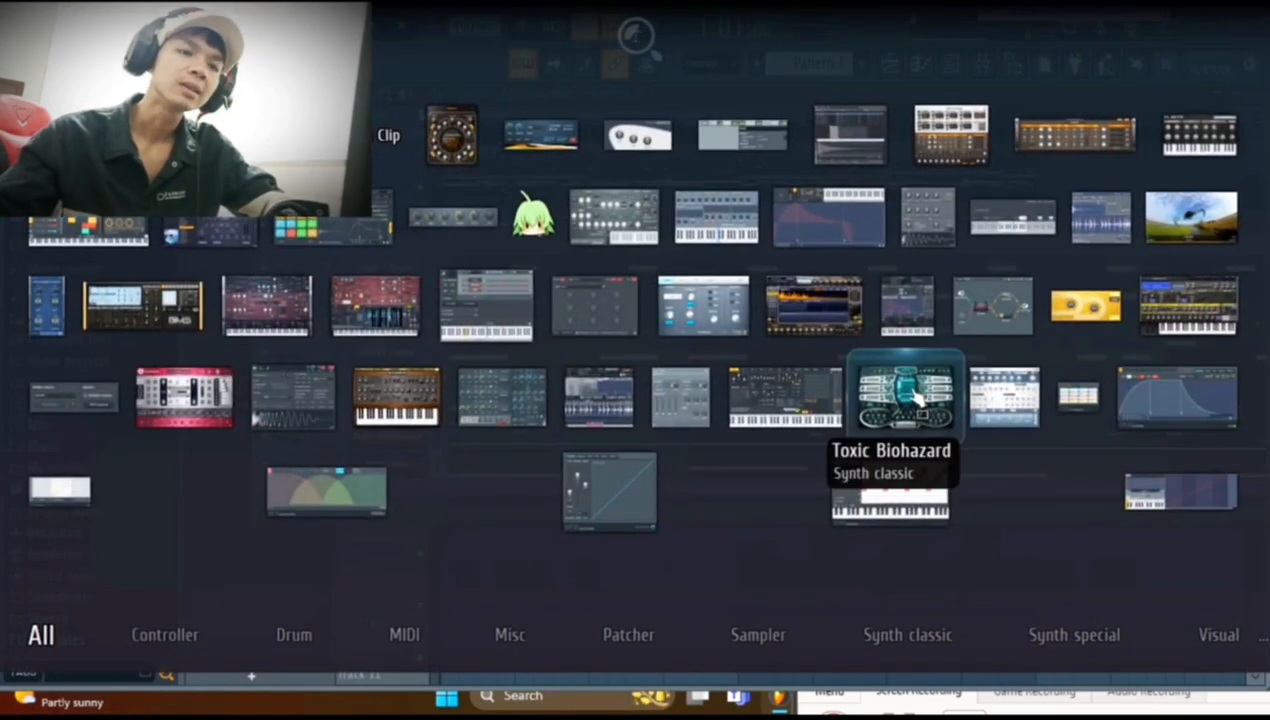
left_click_drag(910, 390, 393, 490)
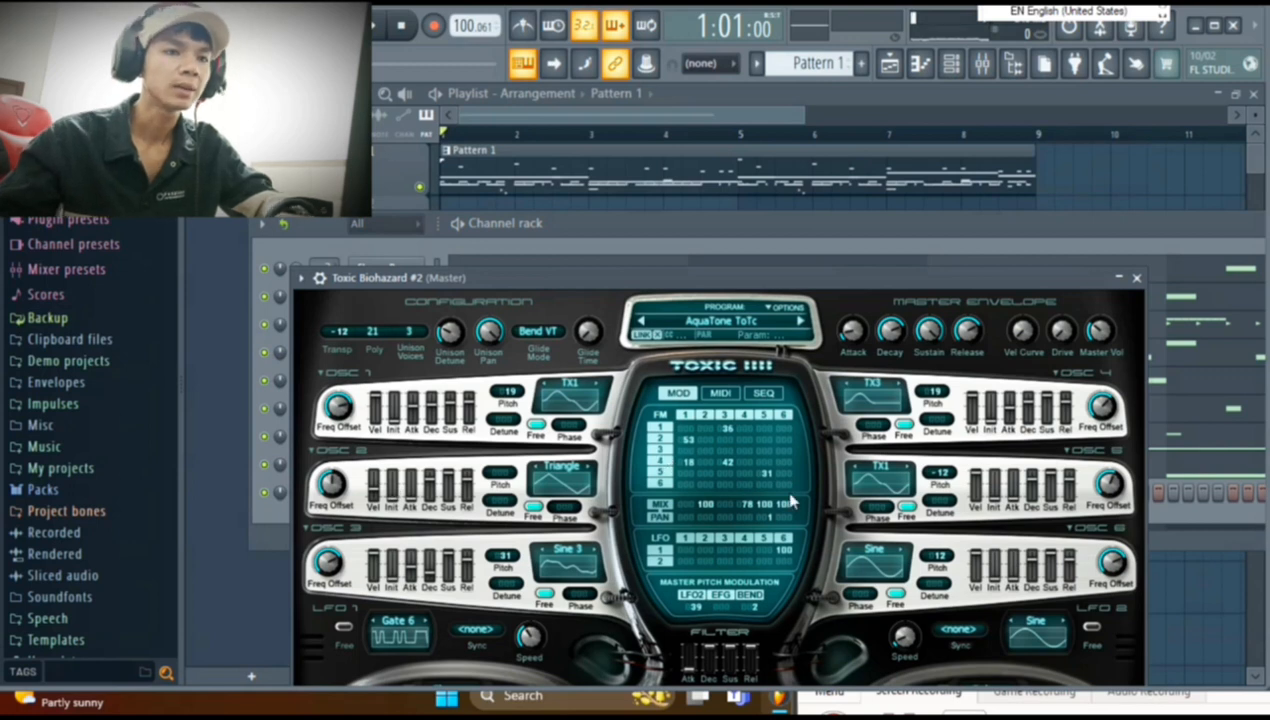
left_click(781, 328)
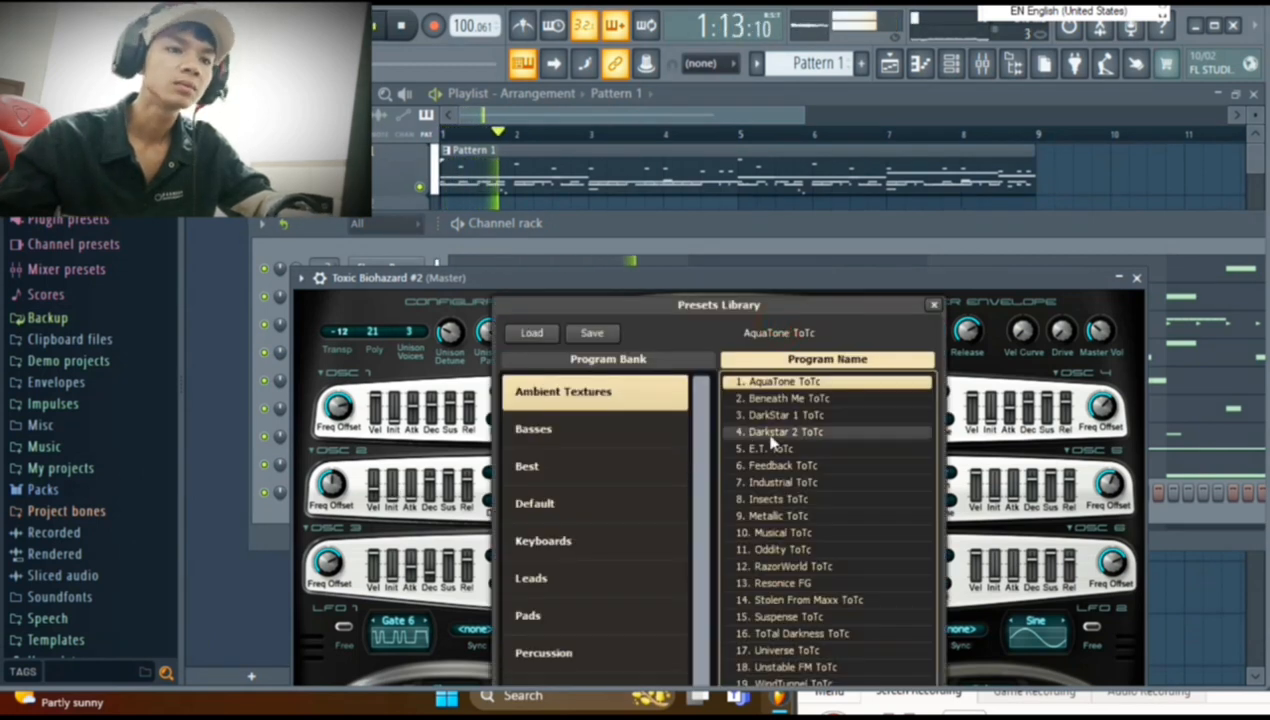
Audition the Ambient Textures presets Musical ToTc, RazorWorld ToTc and ToTal Darkness ToTc.
left_click(800, 533)
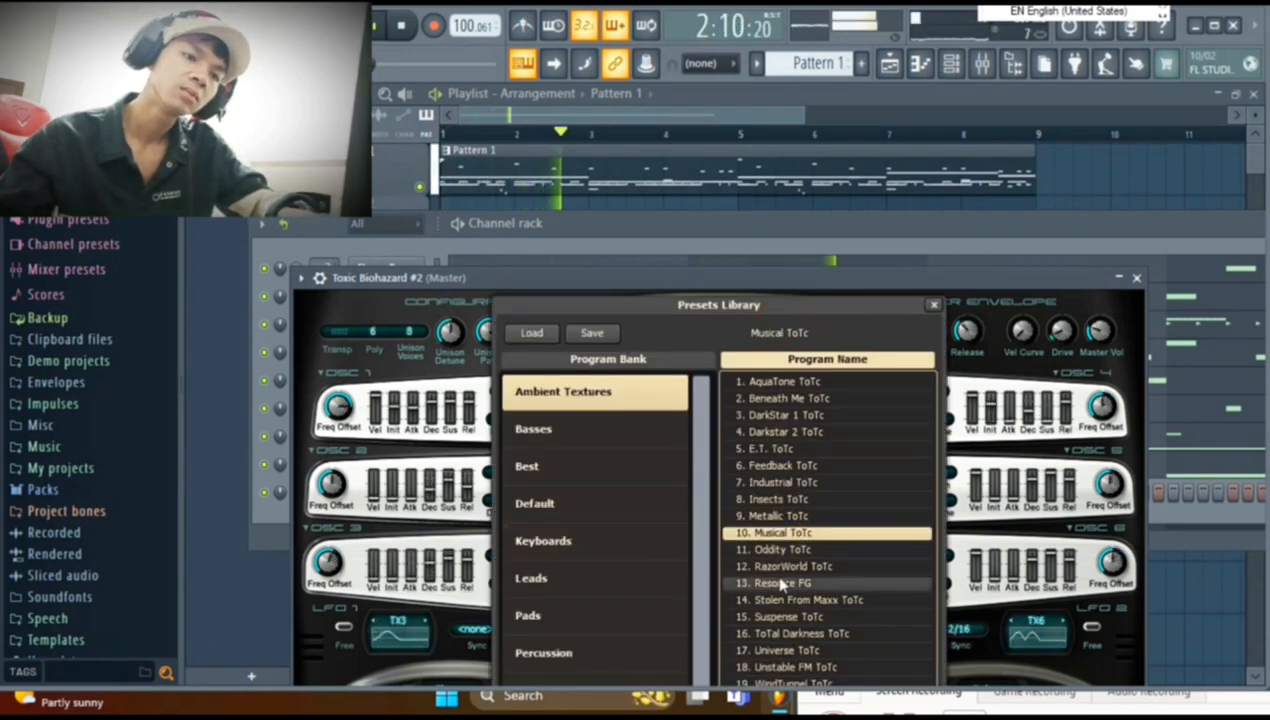
left_click(787, 567)
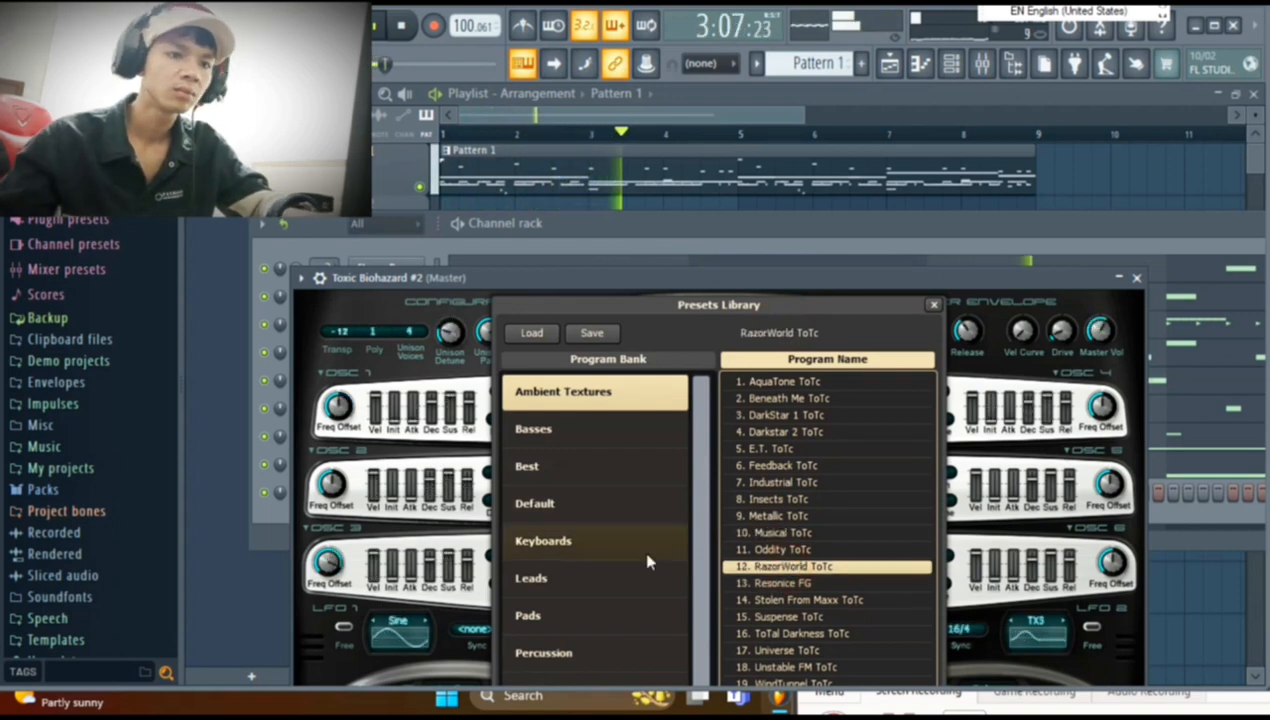
left_click(800, 633)
left_click(608, 515)
Switch to the Keyboards preset bank and audition Jazzy, Mellow, Organ and MysteryKeys.
left_click(606, 541)
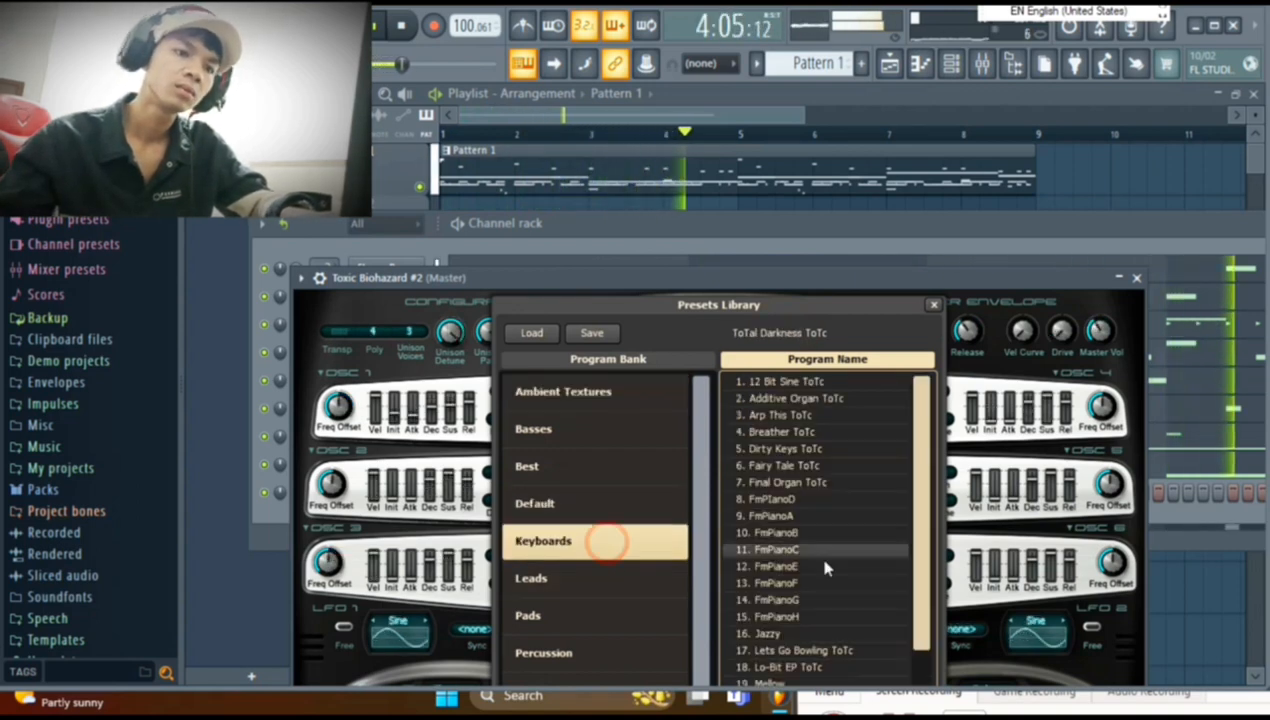
left_click(790, 633)
scroll(790, 603, "down", 2)
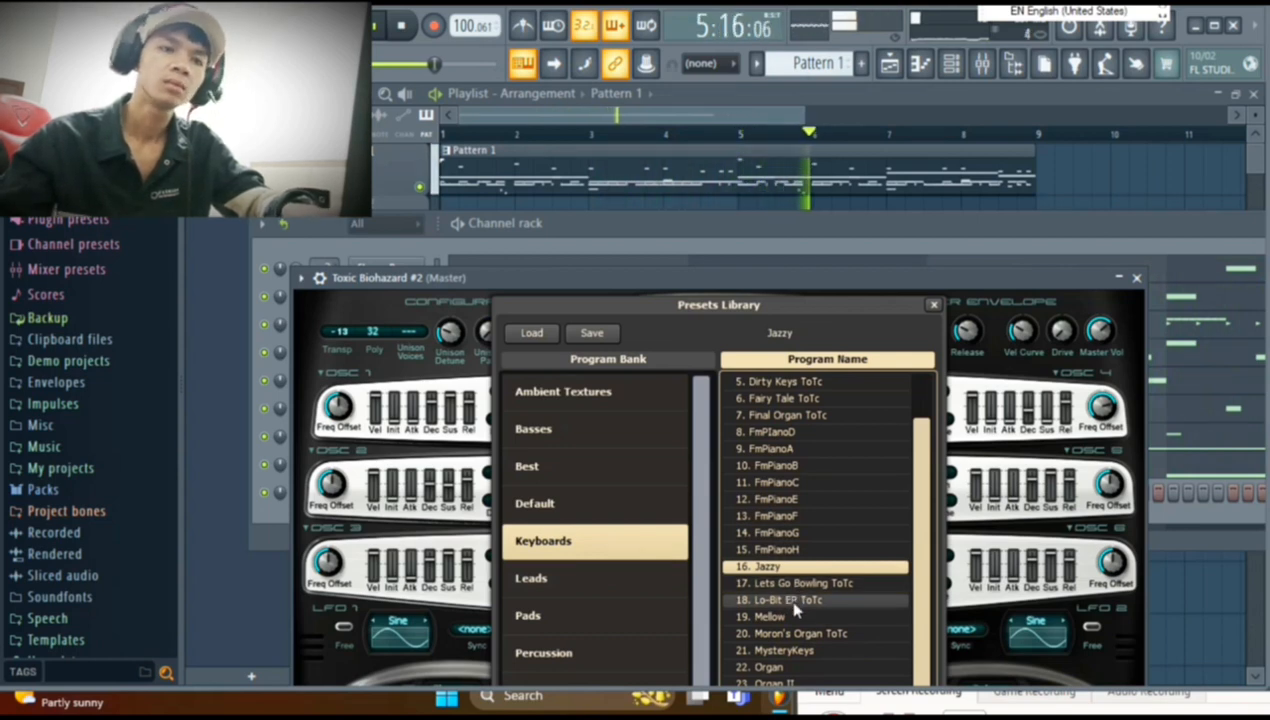
left_click(785, 616)
scroll(785, 610, "down", 2)
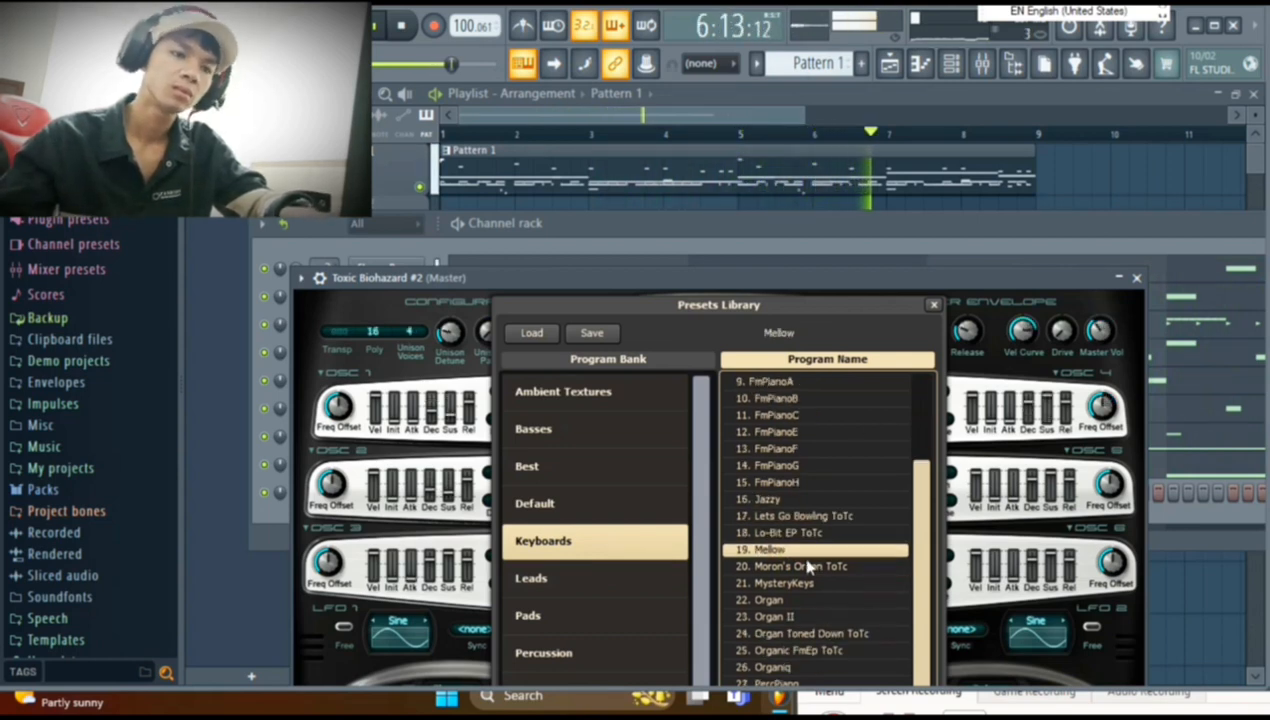
left_click(778, 600)
left_click(785, 584)
scroll(795, 590, "down", 1)
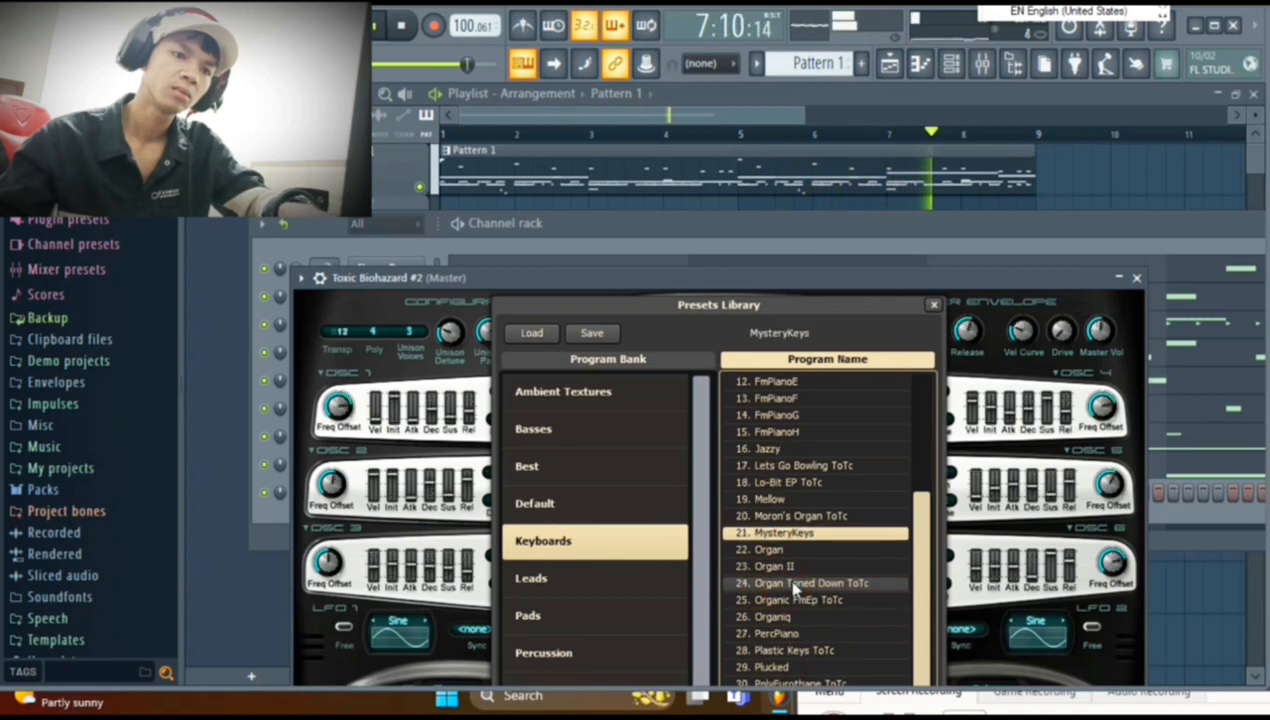
Audition further Keyboards presets, including Organic FmEp ToTc, PolyEurothane ToTc, Sequence Me ToTc and Simple HighPass ToTc.
left_click(790, 600)
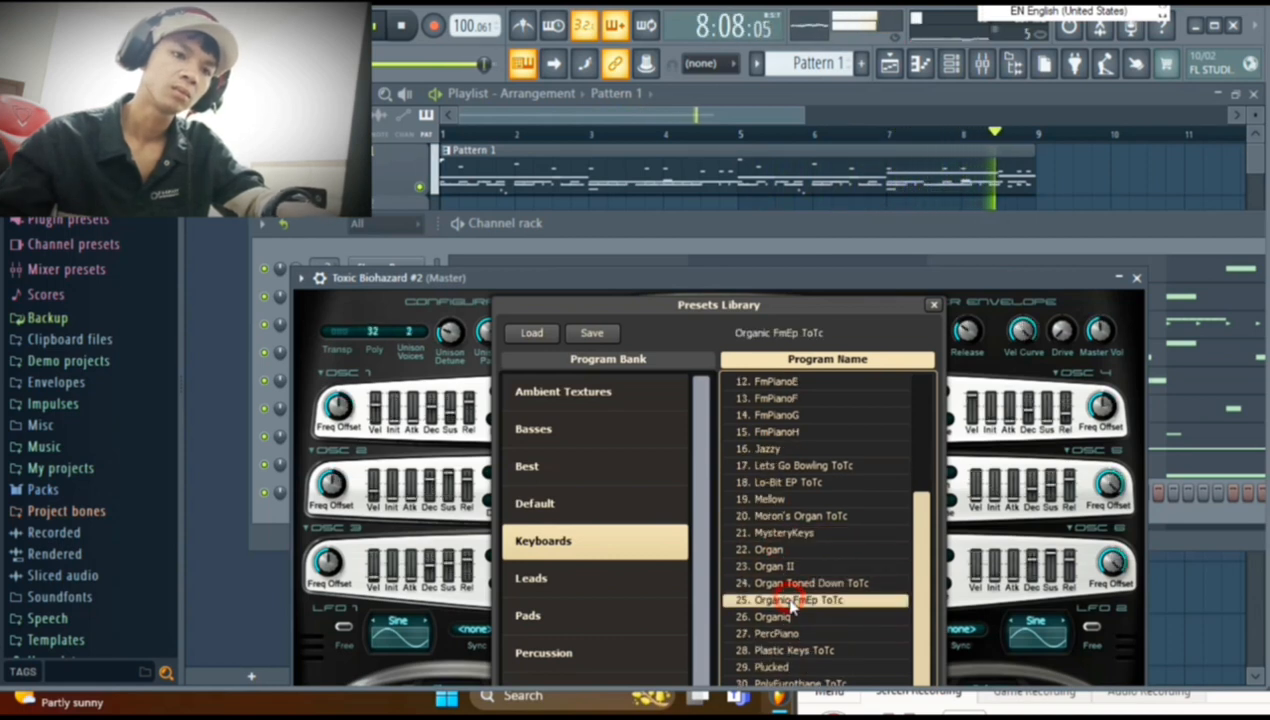
left_click(795, 615)
scroll(810, 595, "down", 2)
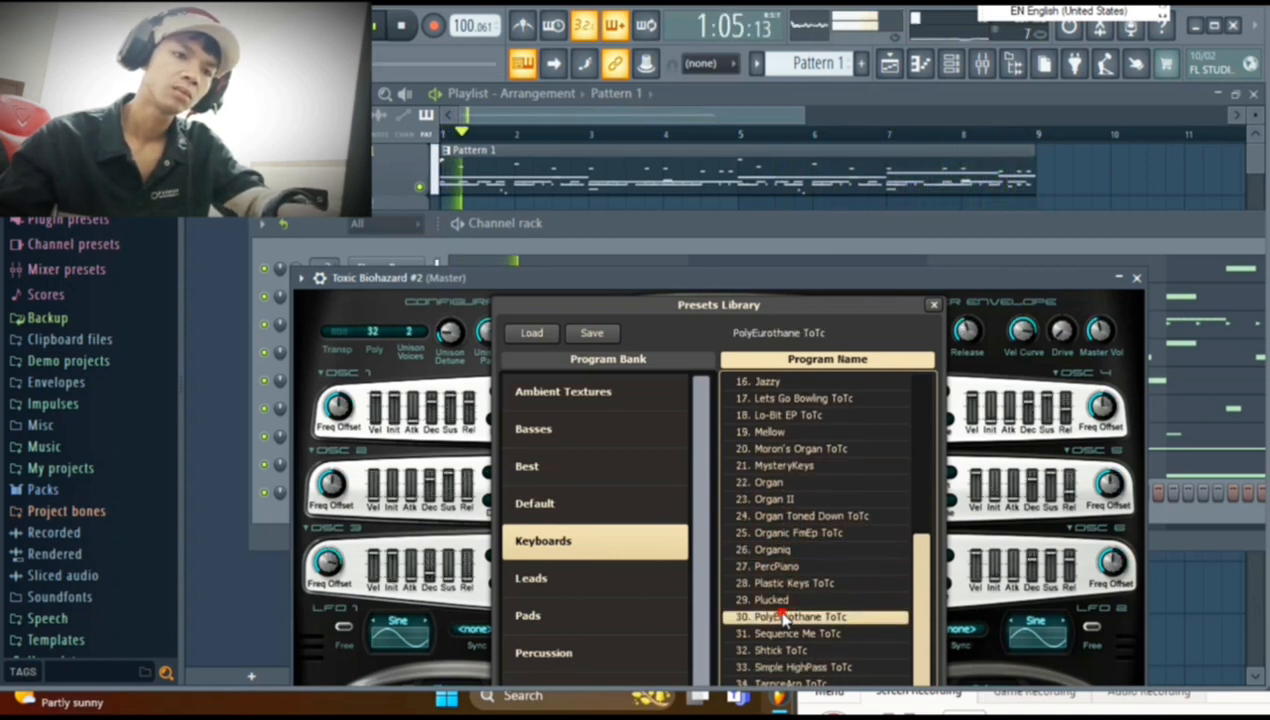
left_click(805, 634)
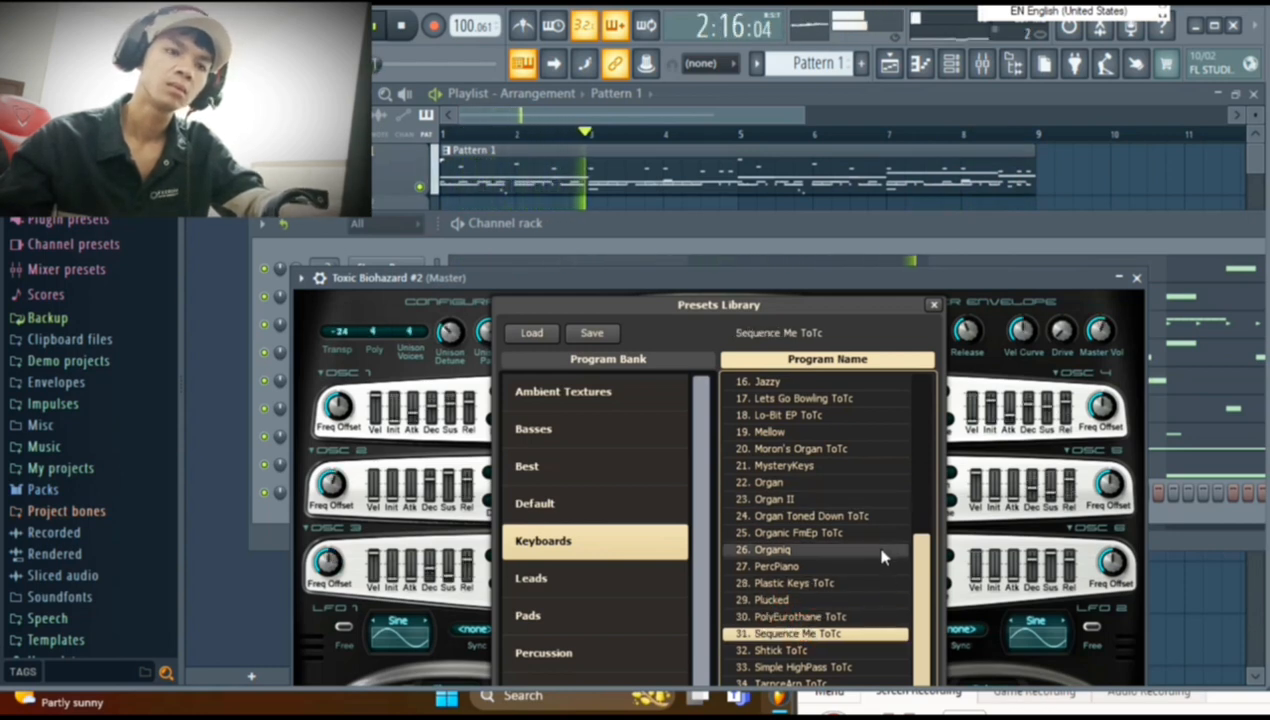
left_click(836, 667)
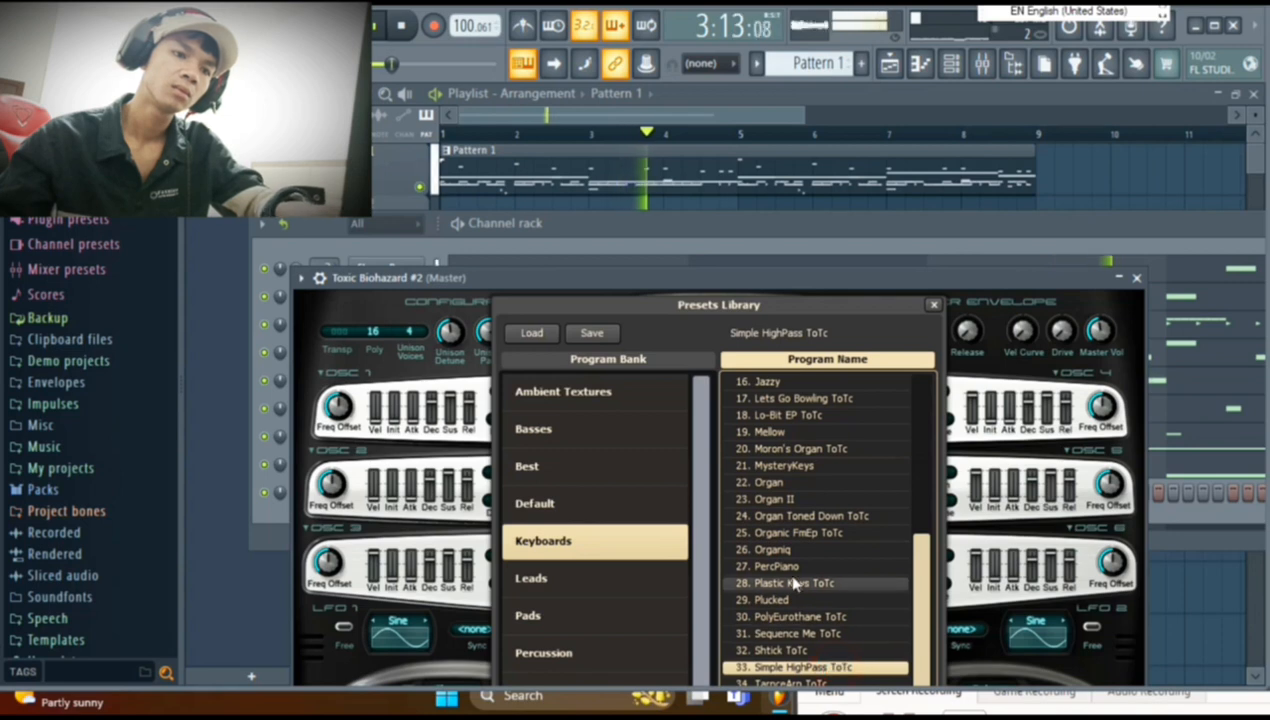
Compare the organ presets, load Organ II in the second Toxic Biohazard, close the synth and stop playback.
left_click(778, 533)
left_click(795, 516)
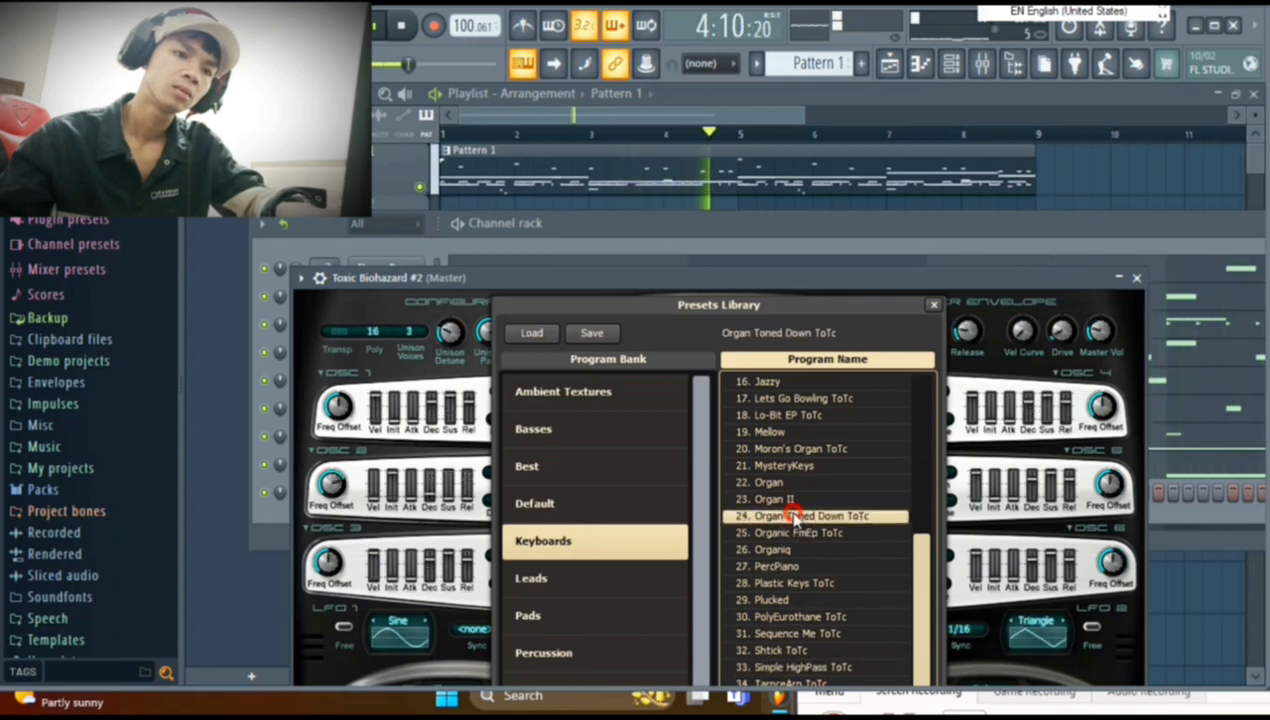
left_click(933, 306)
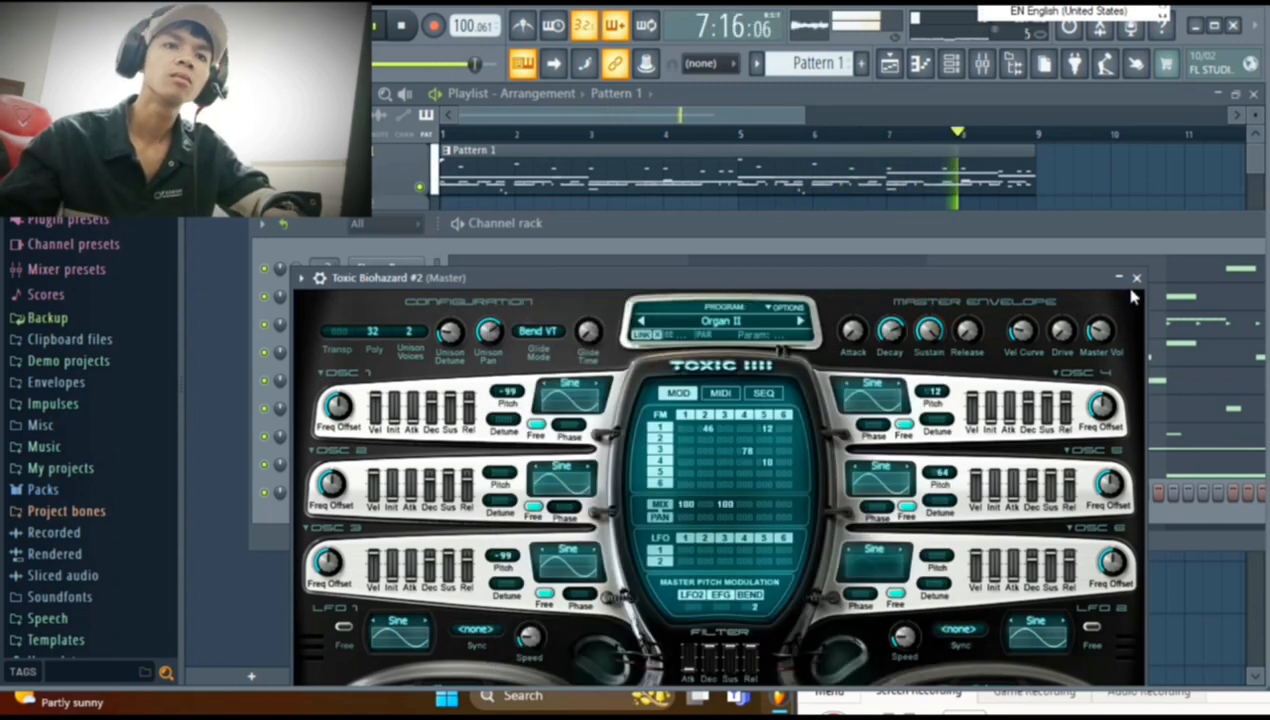
left_click(1136, 279)
key("space")
Draw one-bar notes in the second Toxic Biohazard's piano roll: A5 in bar 1 and F#5 in bar 2.
right_click(418, 496)
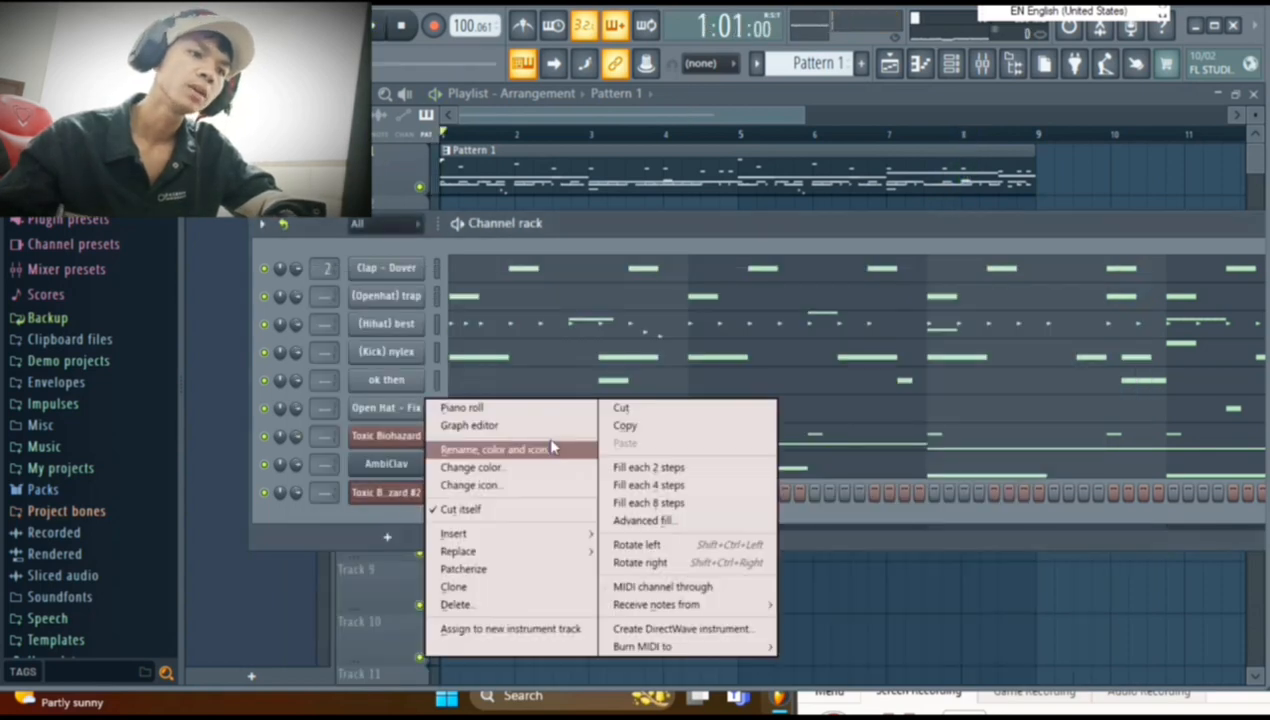
left_click(488, 410)
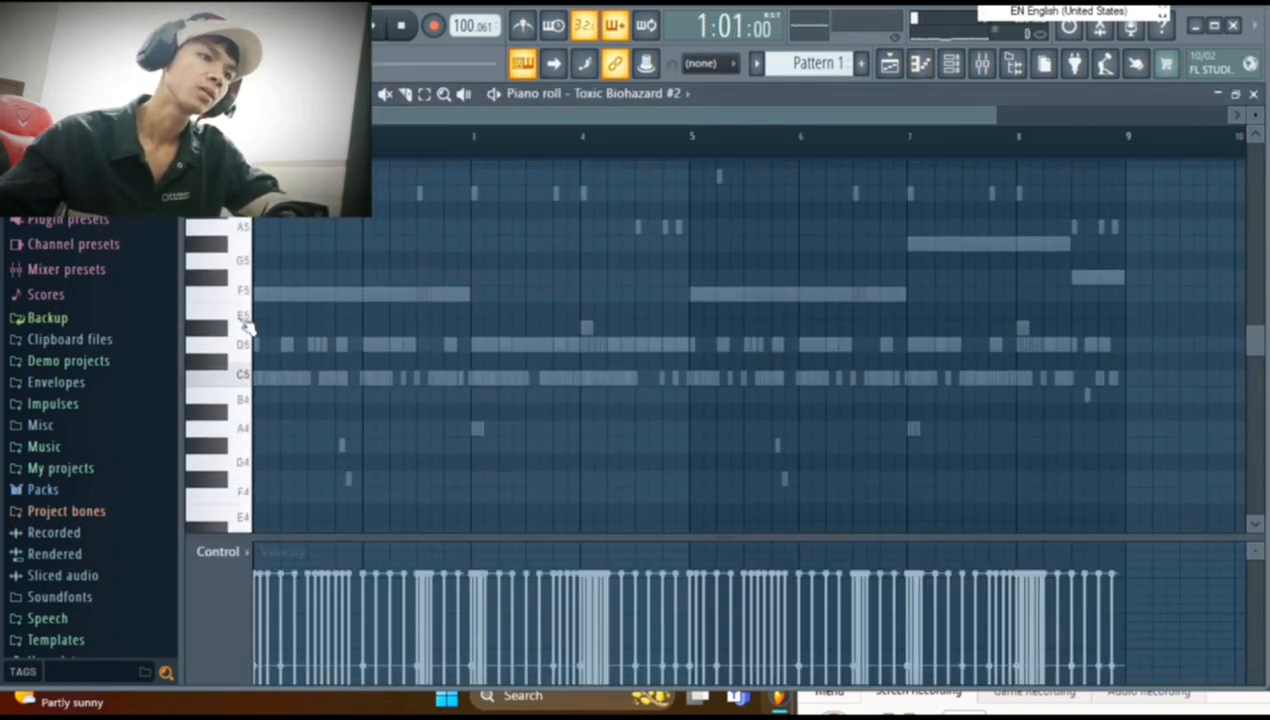
scroll(238, 330, "up", 3)
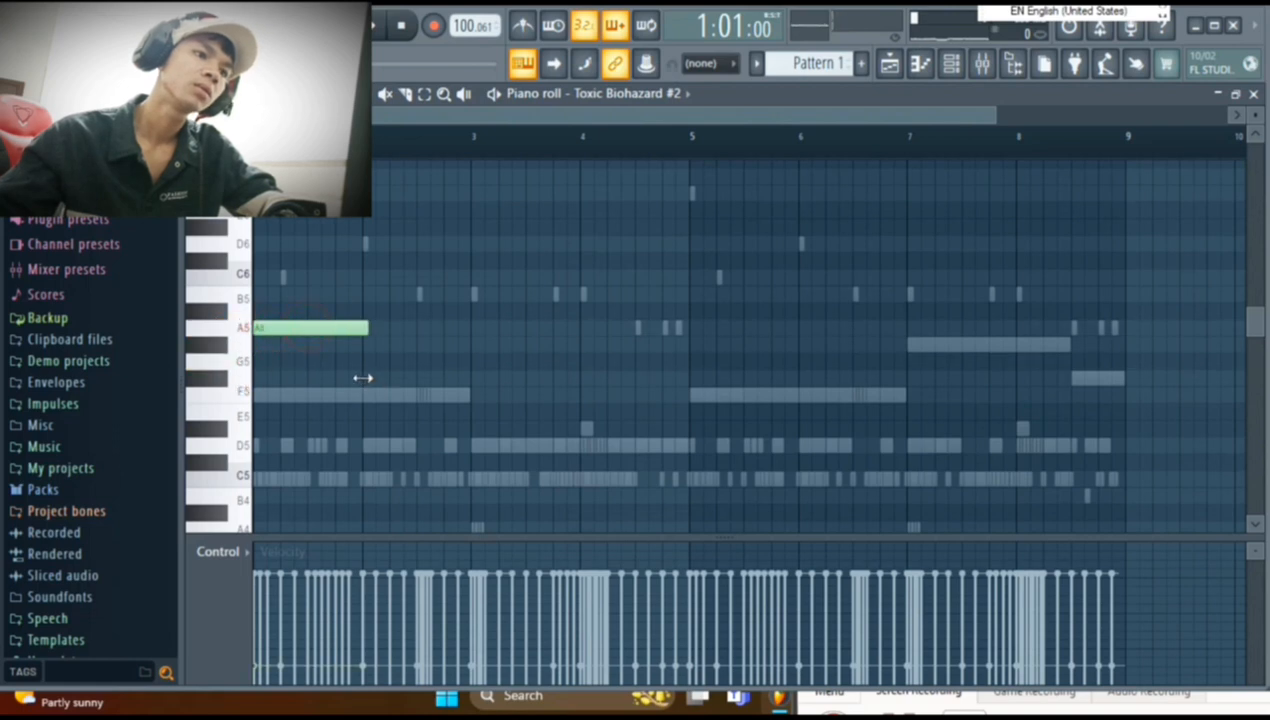
left_click(365, 394)
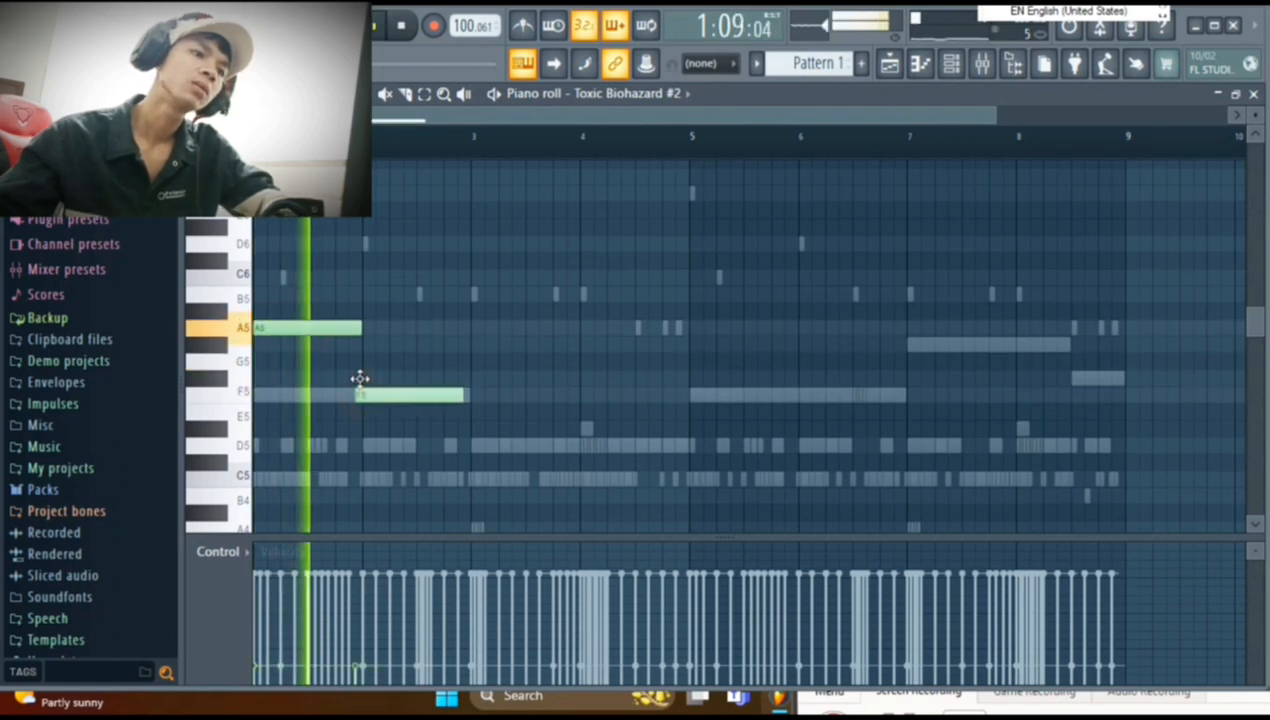
left_click_drag(360, 379, 366, 371)
scroll(610, 391, "down", 1)
scroll(608, 393, "up", 1)
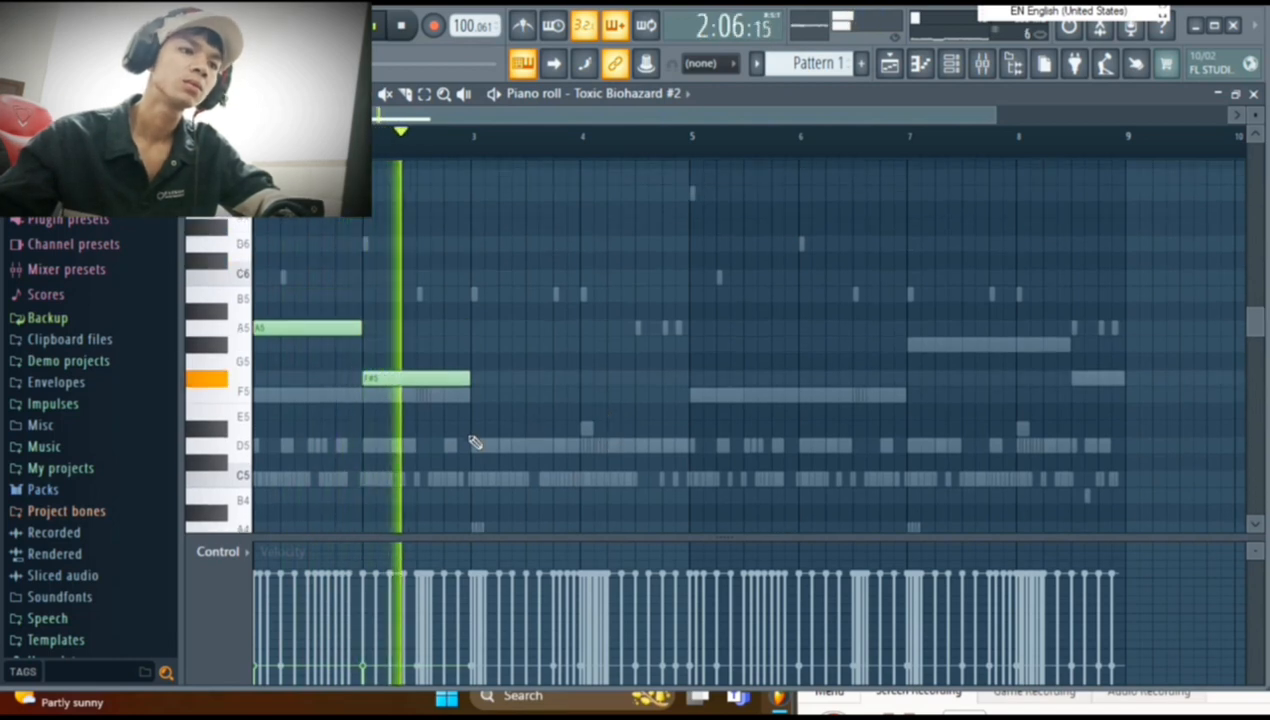
Continue the organ line with a one-bar G#5 in bar 3 and a one-bar F5 in bar 4.
left_click(475, 344)
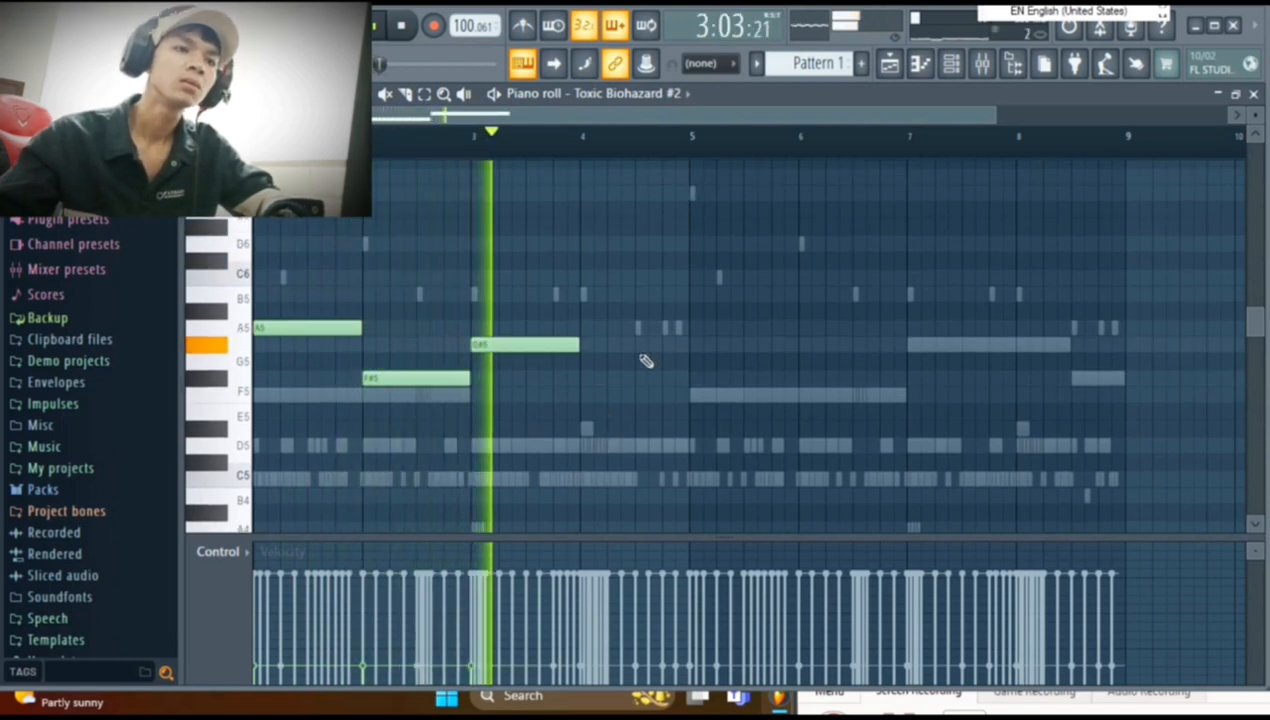
scroll(635, 362, "down", 1)
left_click(583, 345)
scroll(760, 371, "up", 2)
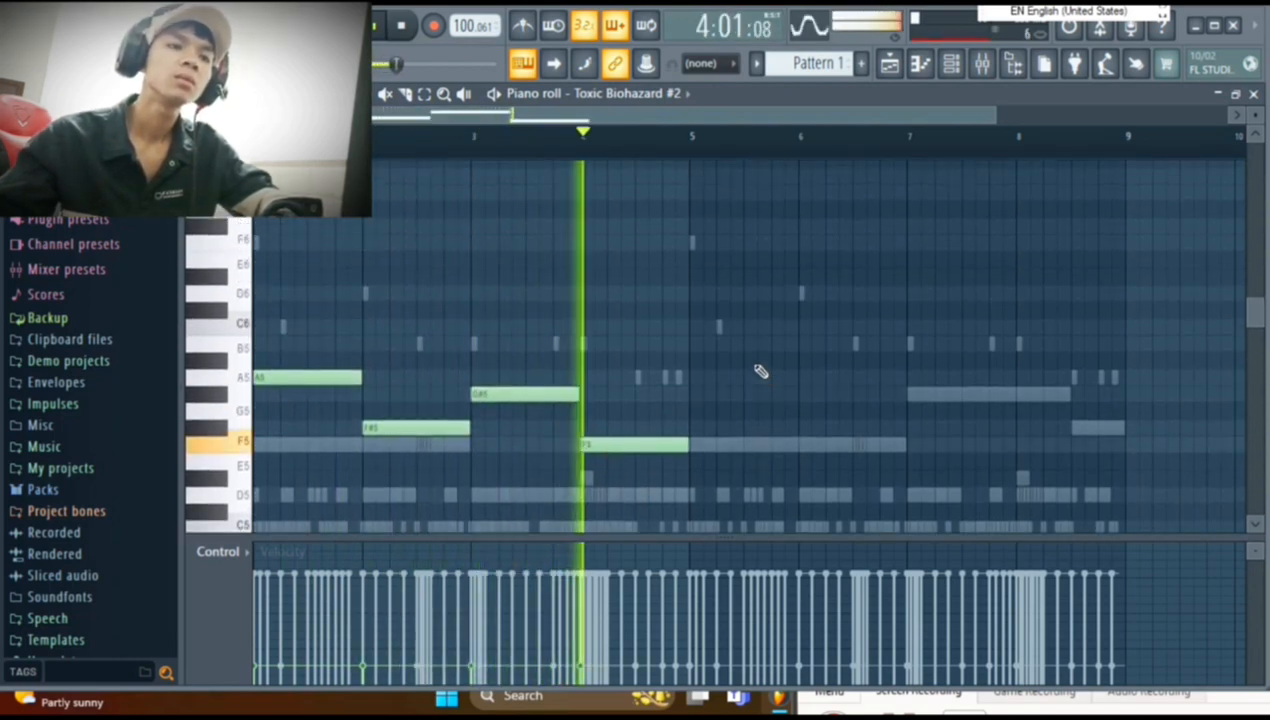
Fill bars 5 to 8 with one-bar notes G#5, F5, G#5 and G#5, and close the piano roll.
scroll(760, 371, "down", 3)
left_click(694, 295)
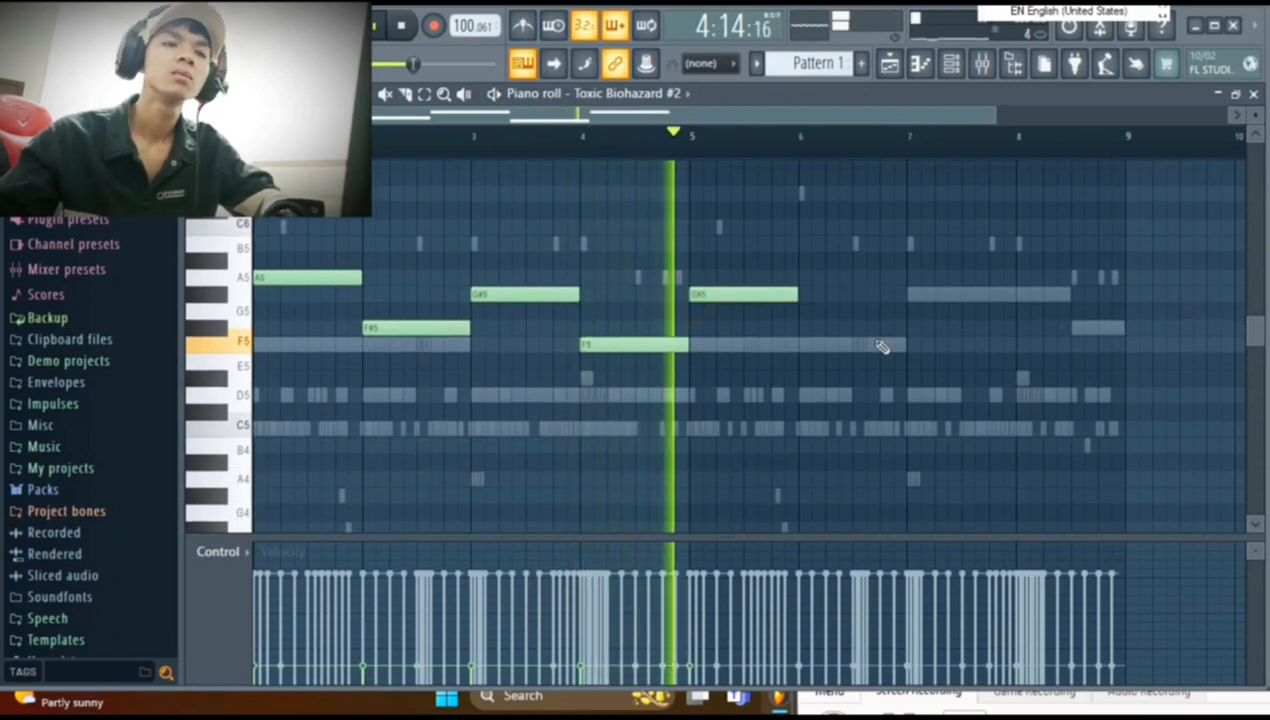
left_click(801, 345)
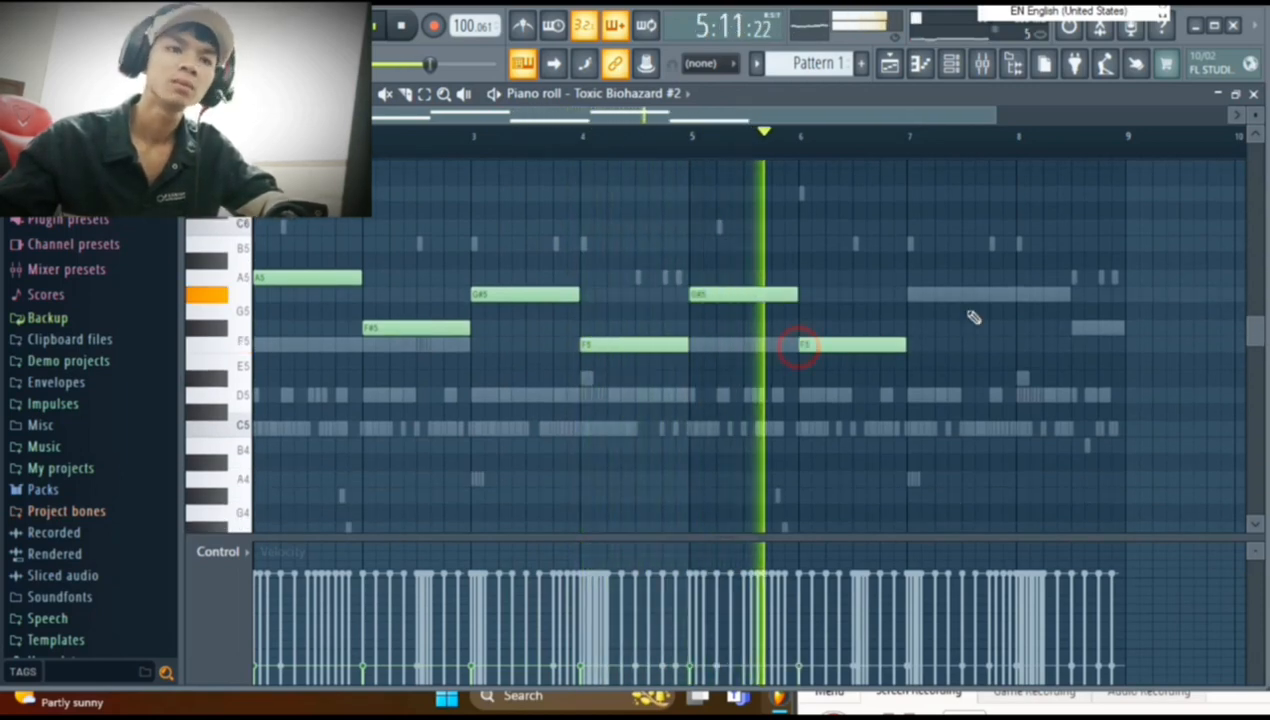
left_click(912, 294)
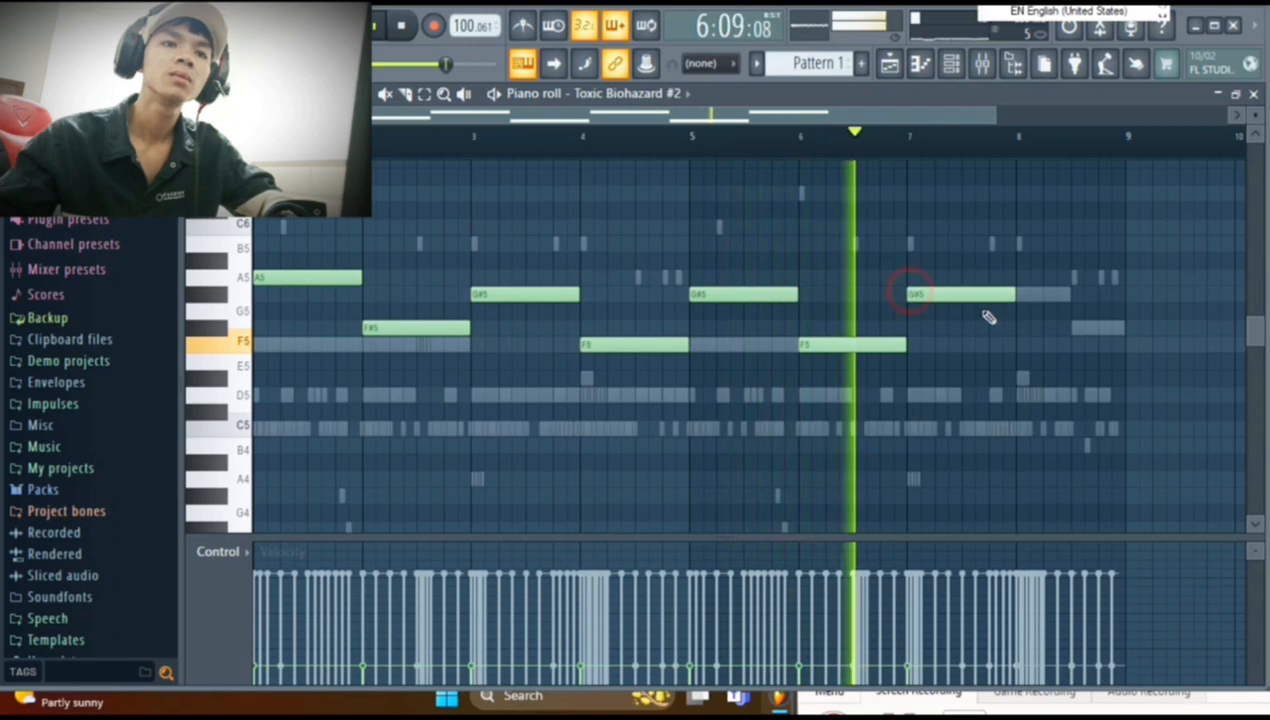
left_click(1020, 294)
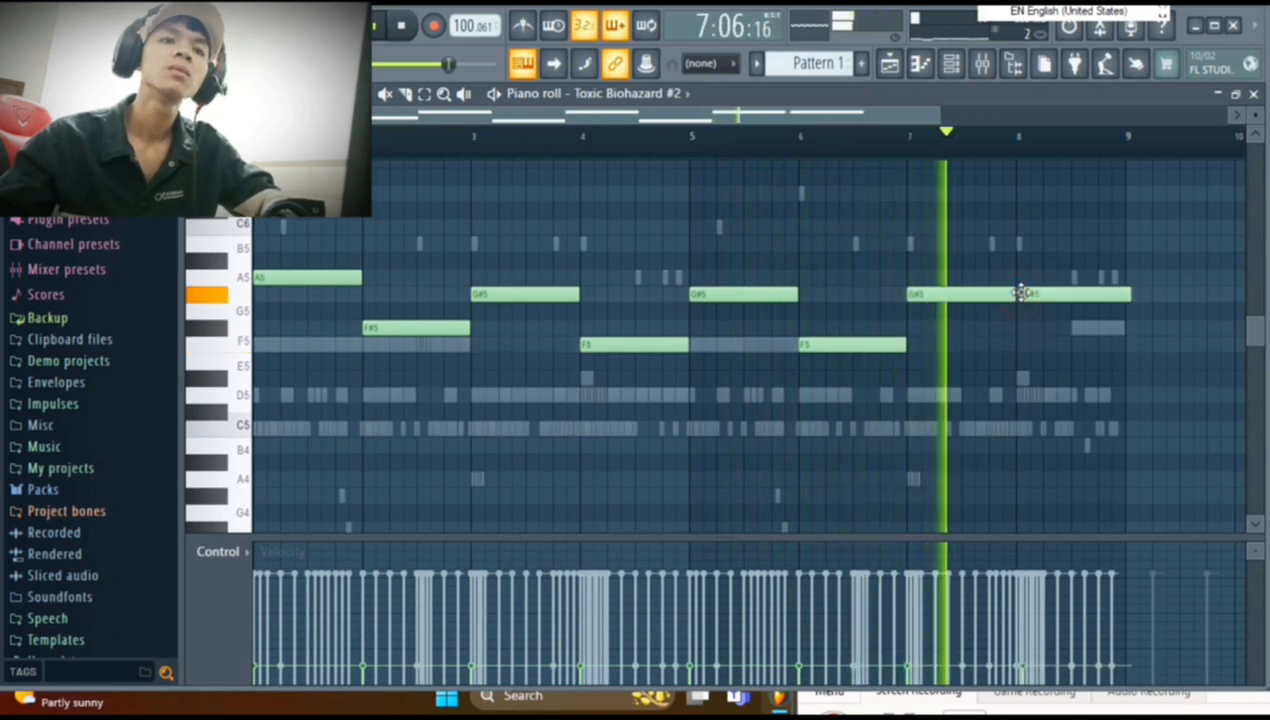
scroll(1066, 357, "up", 3)
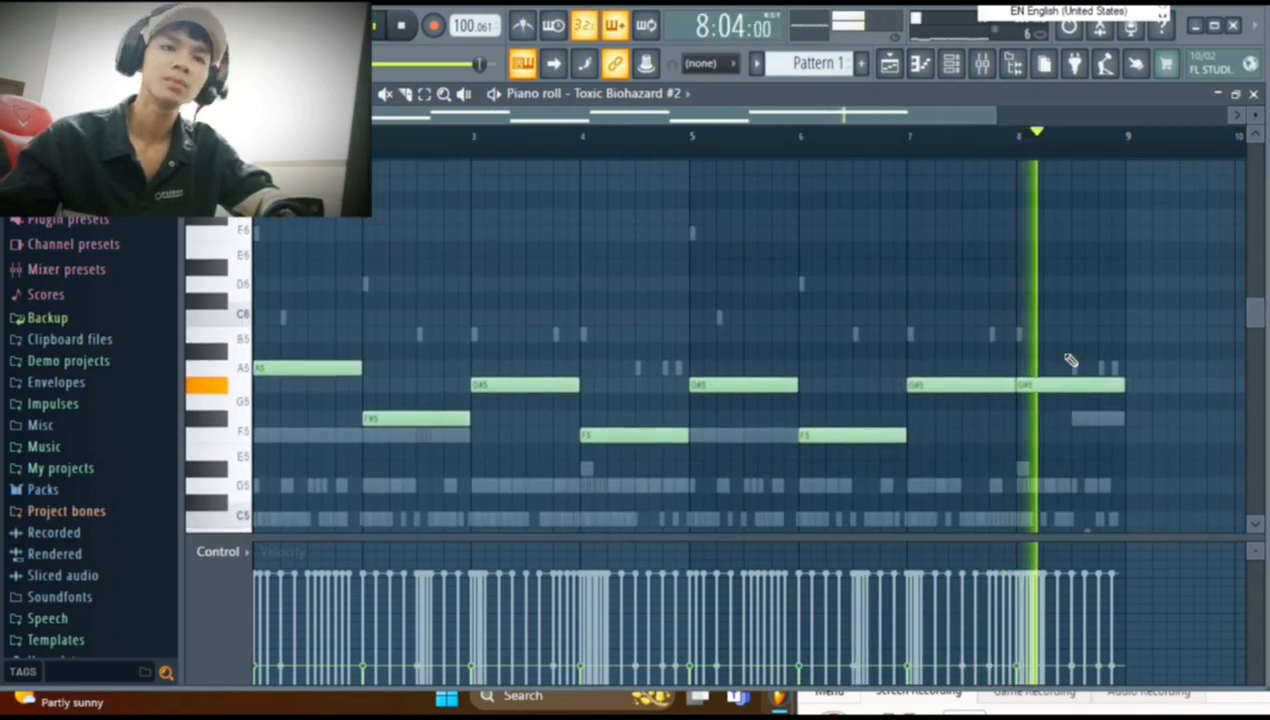
scroll(1071, 360, "up", 2)
left_click(1254, 95)
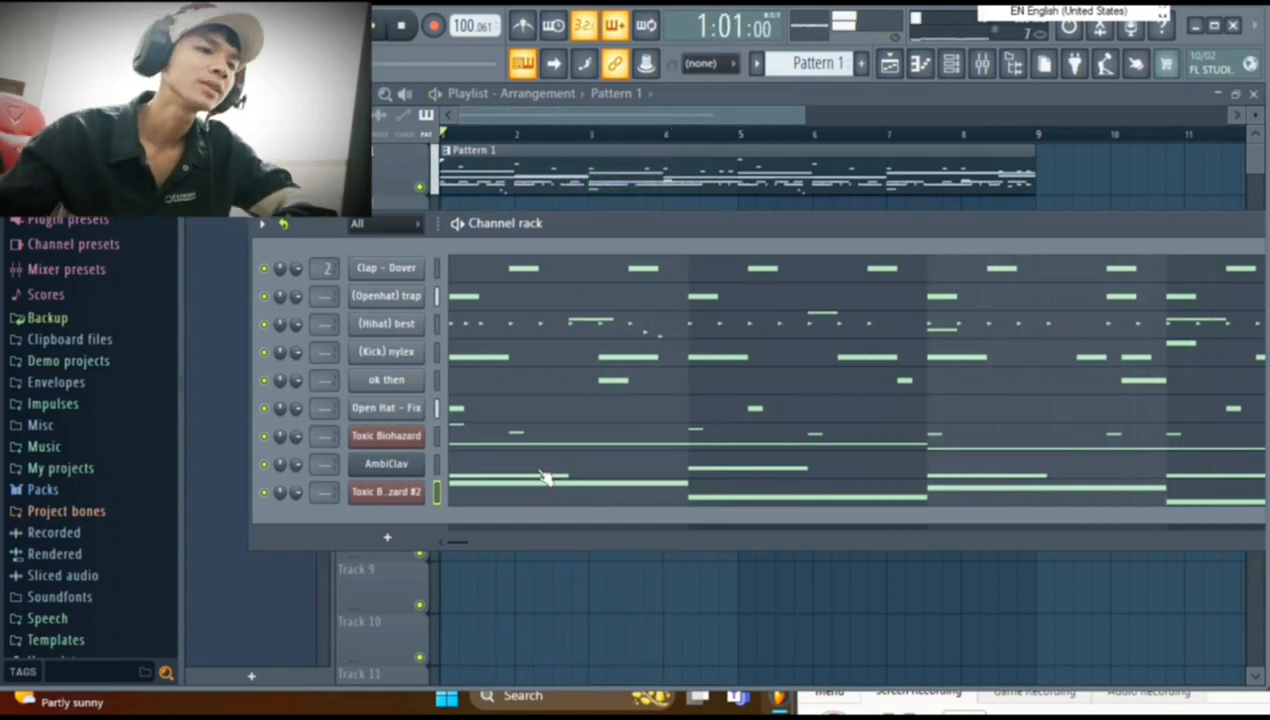
Browse the installed VST3 generators in the plugin database, add One as a new channel and close its window.
left_click(397, 535)
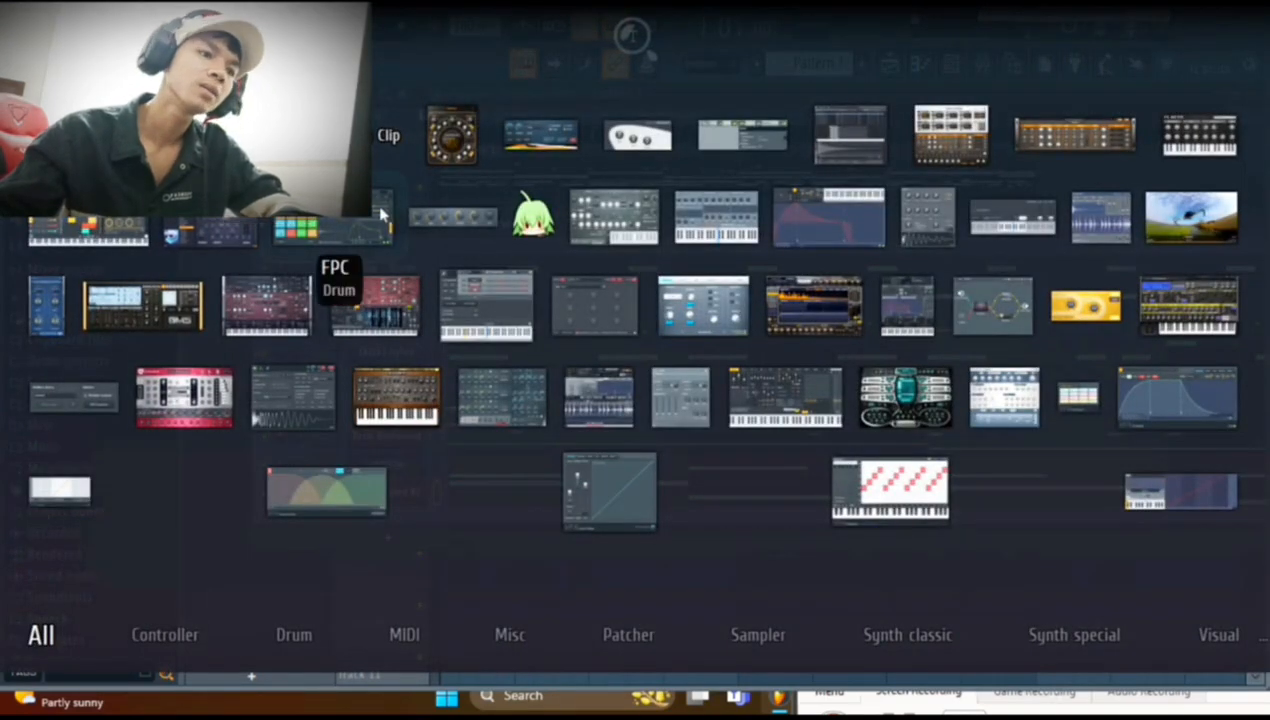
left_click(35, 645)
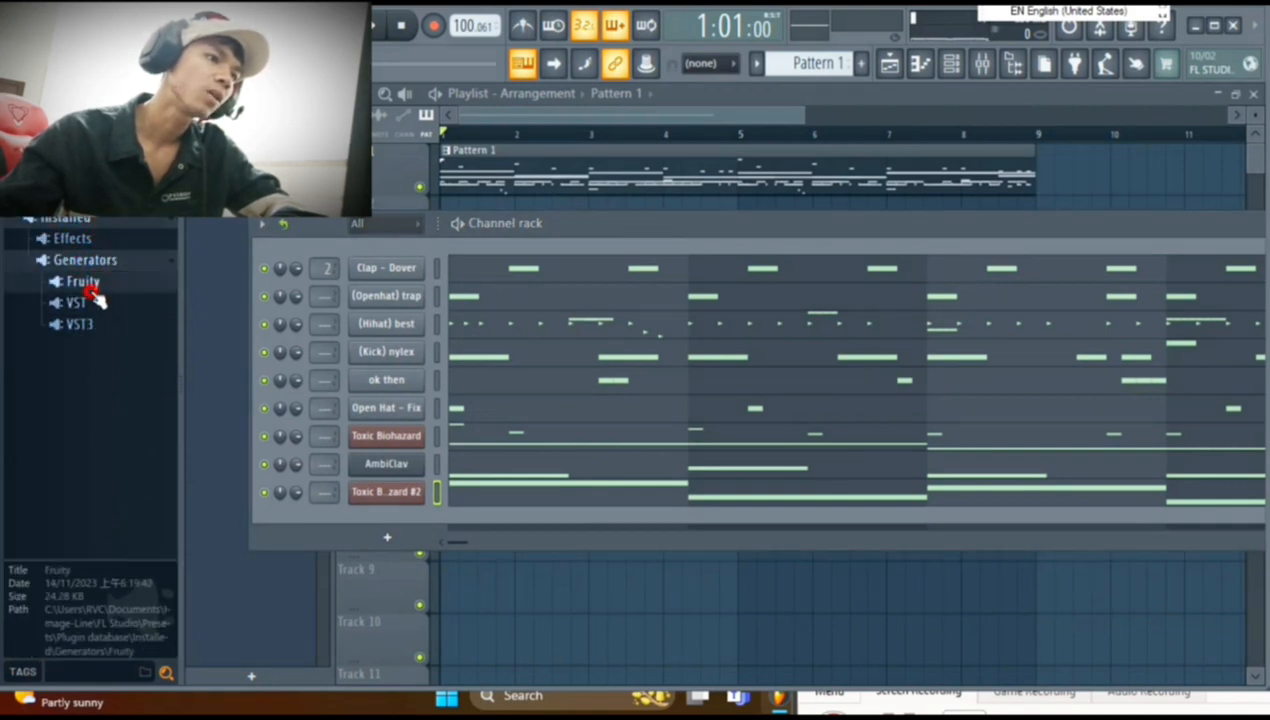
left_click(90, 288)
left_click(88, 285)
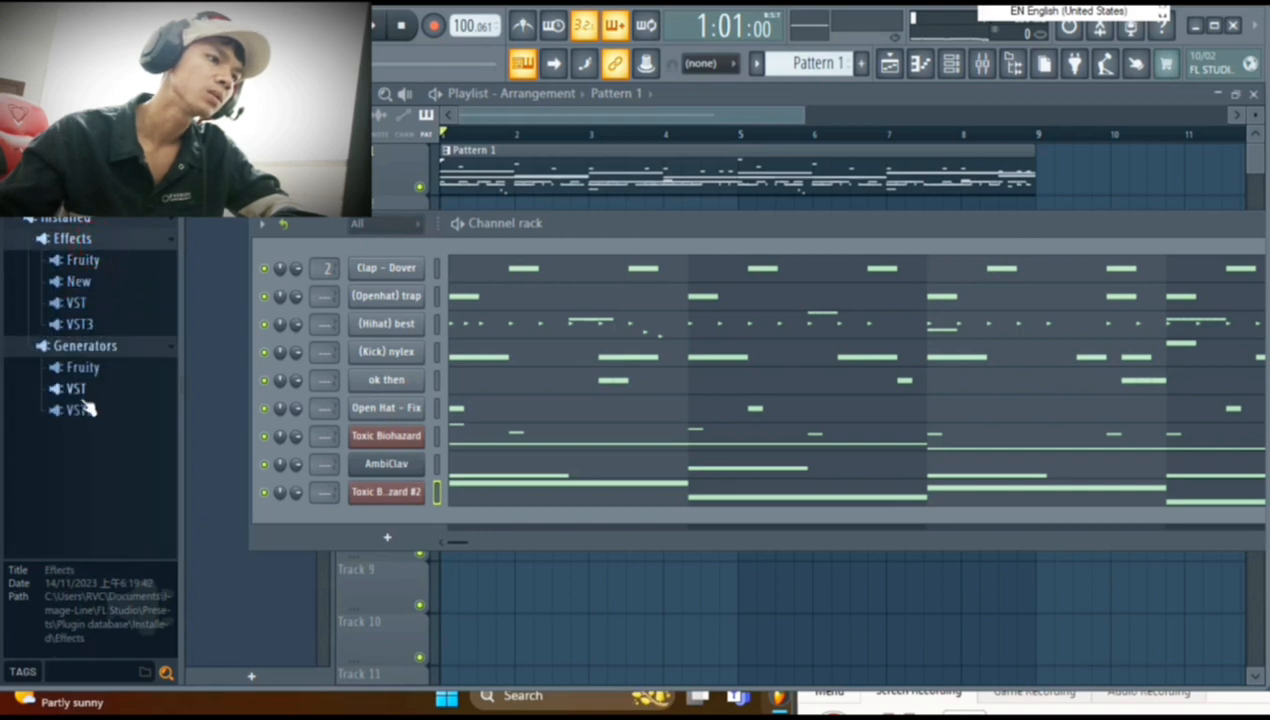
left_click(99, 418)
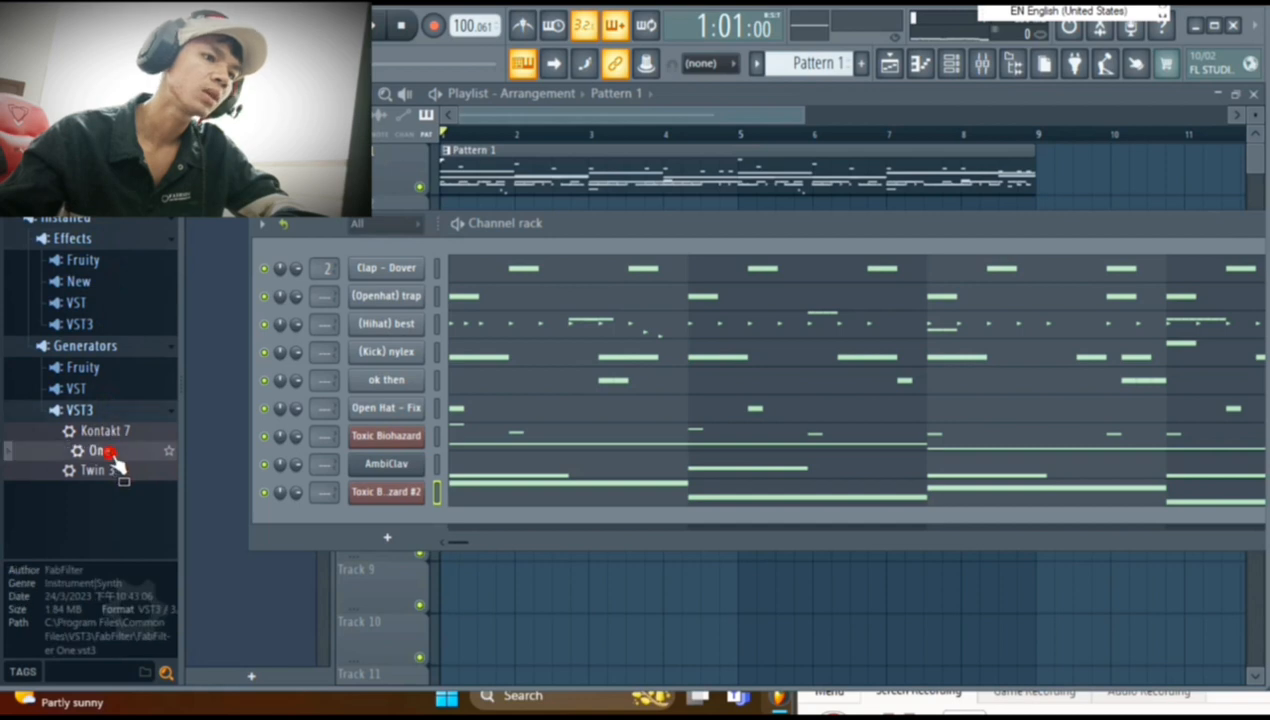
left_click_drag(420, 535, 418, 540)
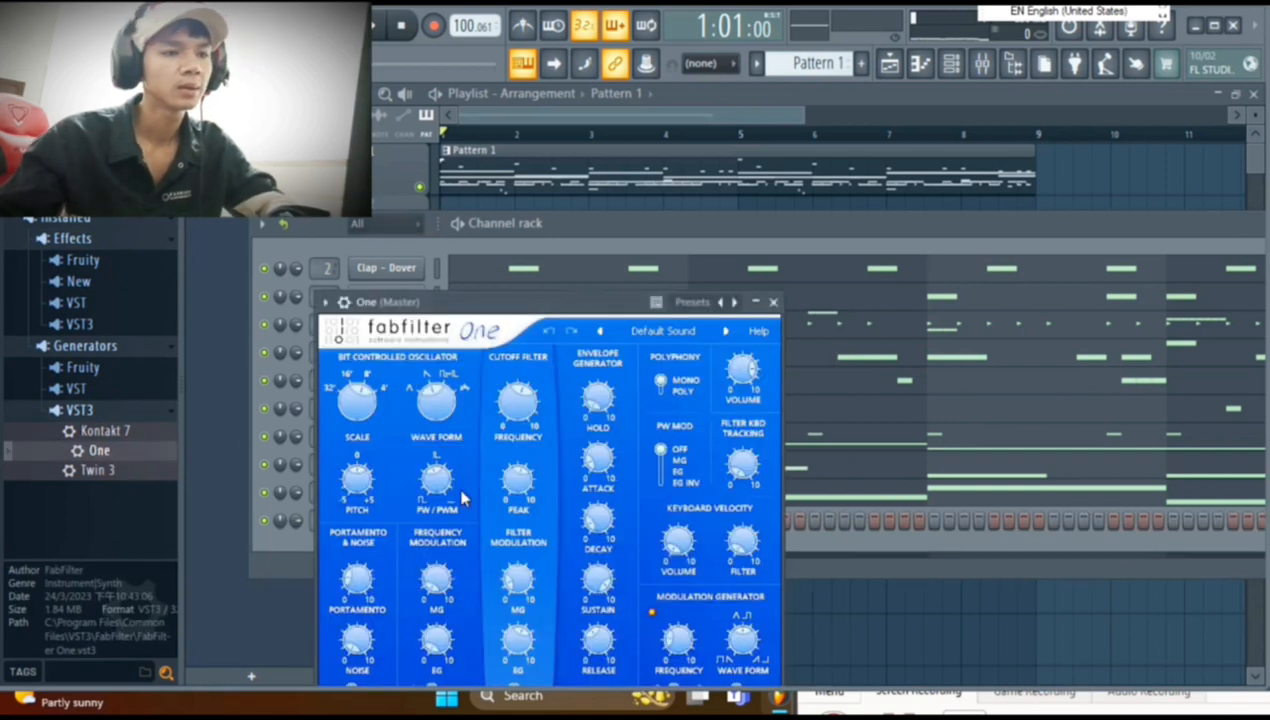
left_click(773, 302)
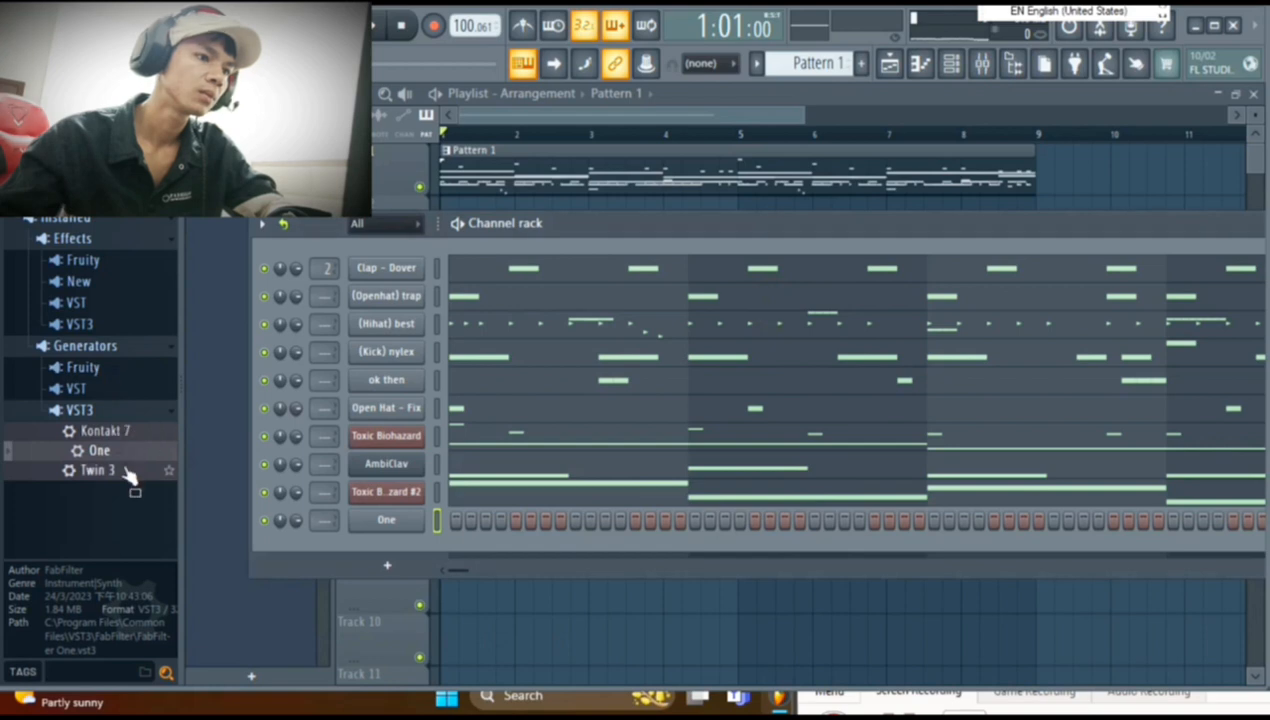
Replace the One channel with Twin 3 and audition its Pad presets, including Mount Olympus.
left_click_drag(396, 520, 380, 526)
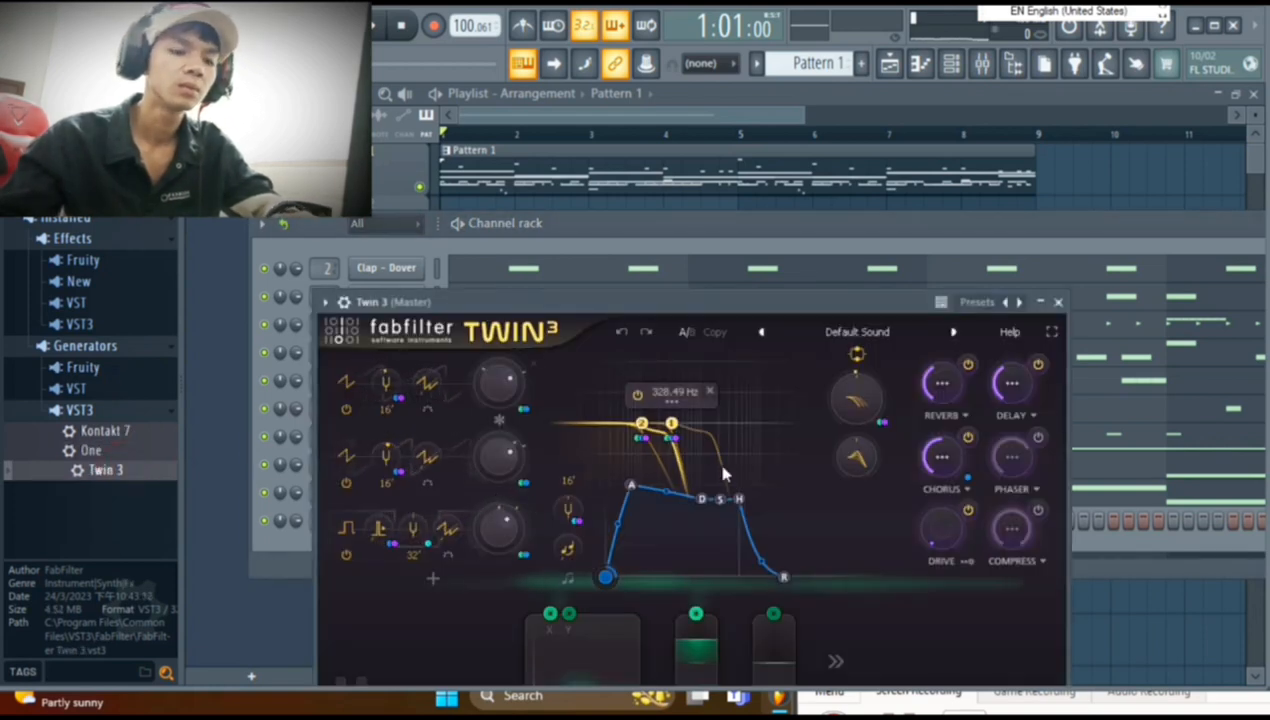
key("z")
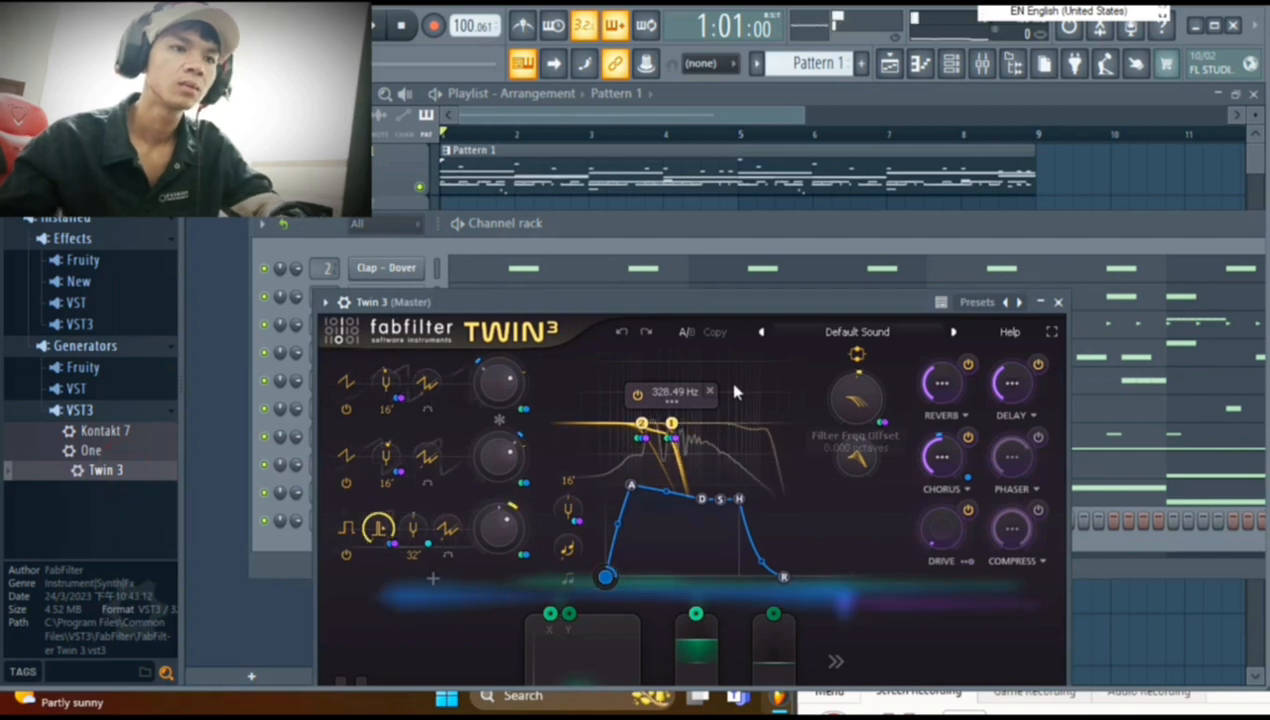
left_click(857, 332)
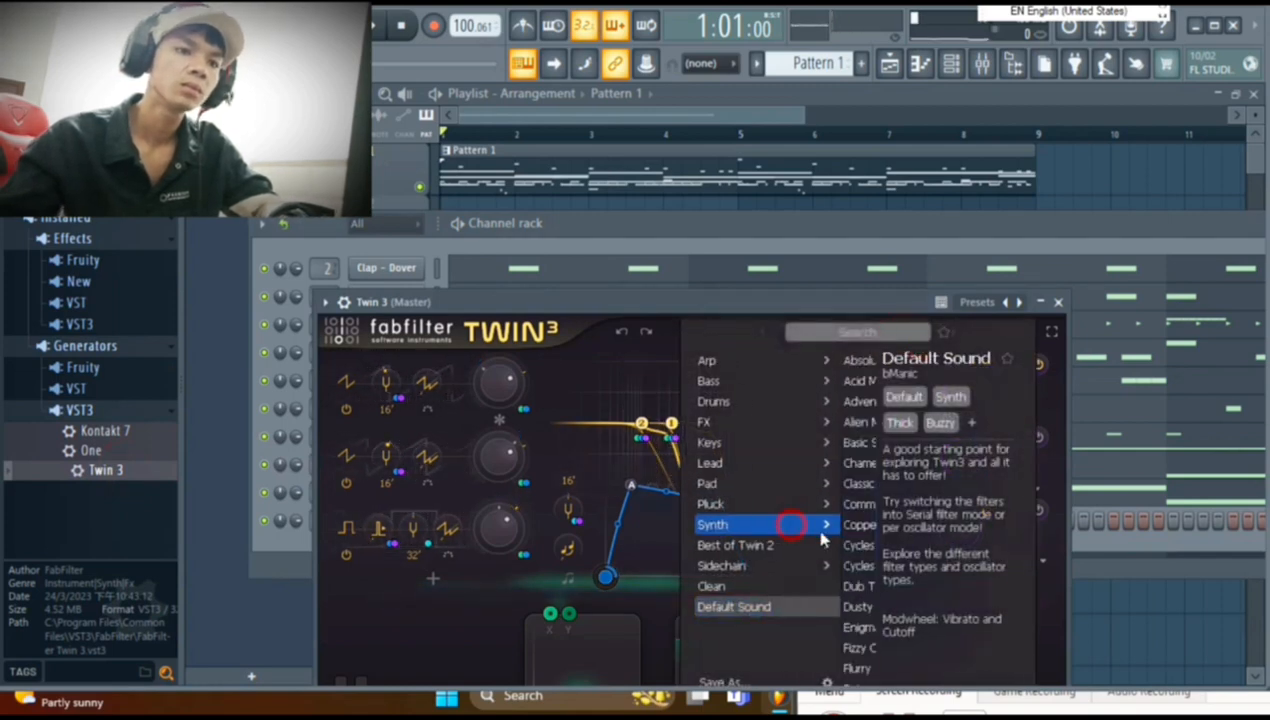
left_click(790, 504)
mouse_move(652, 487)
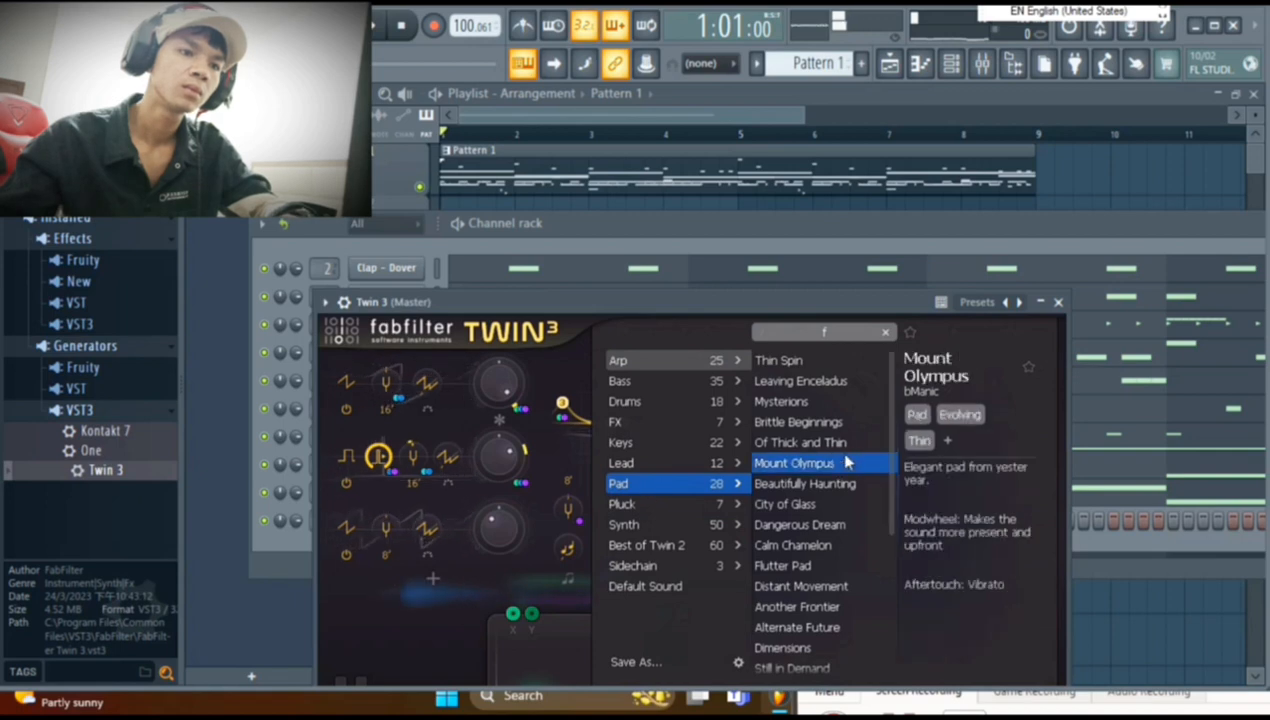
left_click(830, 445)
Audition the Keys presets, including Midnight Moon, load Gently Does It in Twin 3 and close the synth.
left_click(629, 441)
left_click(805, 464)
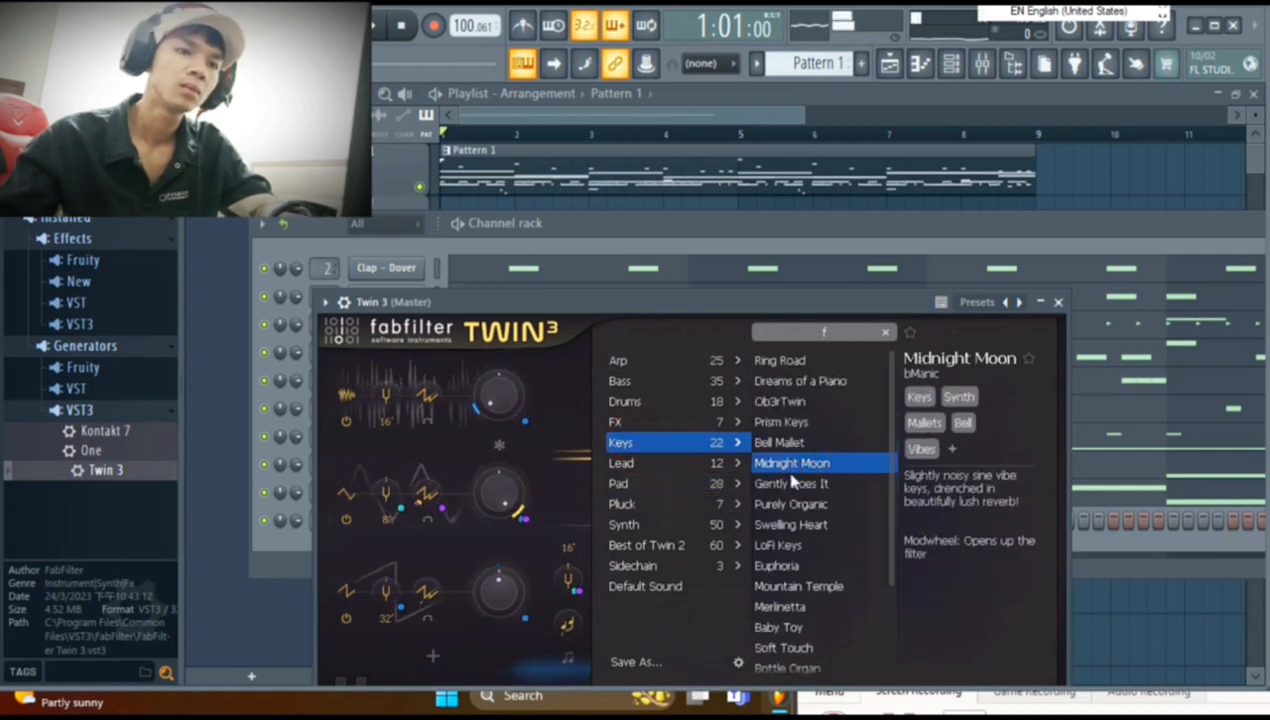
left_click(787, 468)
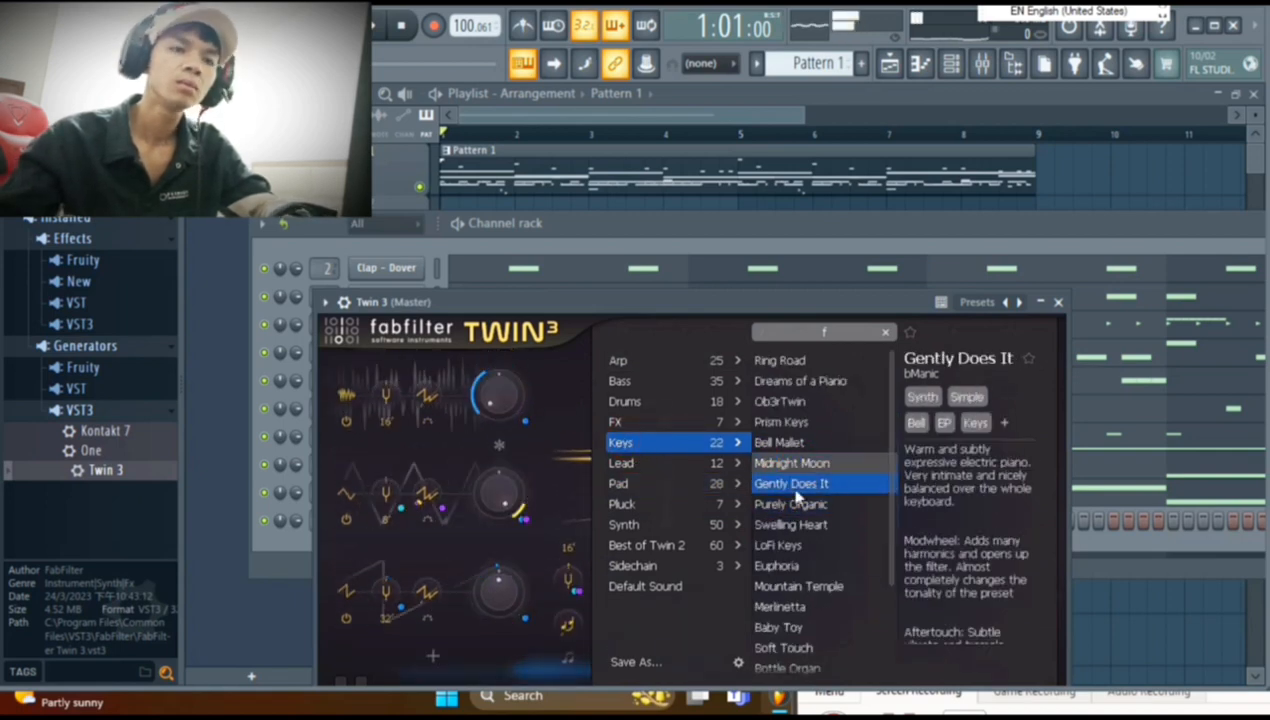
left_click(463, 620)
left_click(1058, 302)
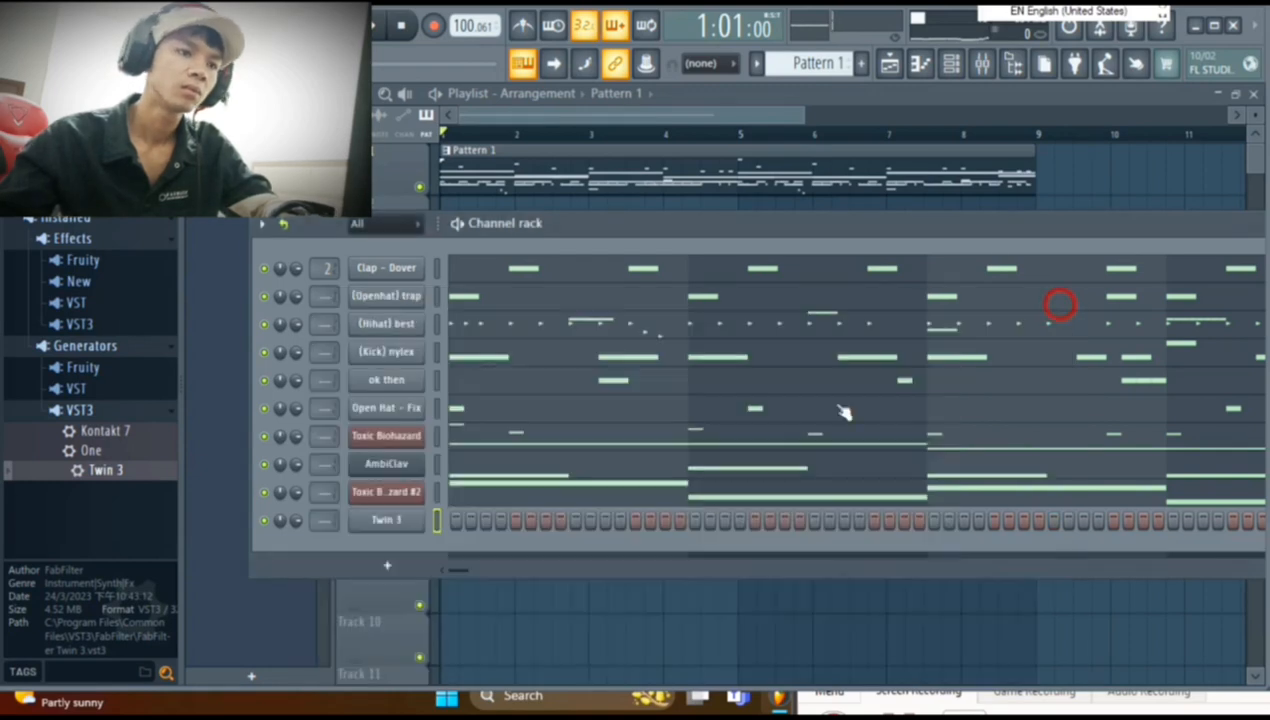
In Twin 3's piano roll, draw D6 in bar 1, A5 running into bar 2, and B5 and G#5 in bar 3, discarding a trial G5.
right_click(397, 527)
left_click(492, 412)
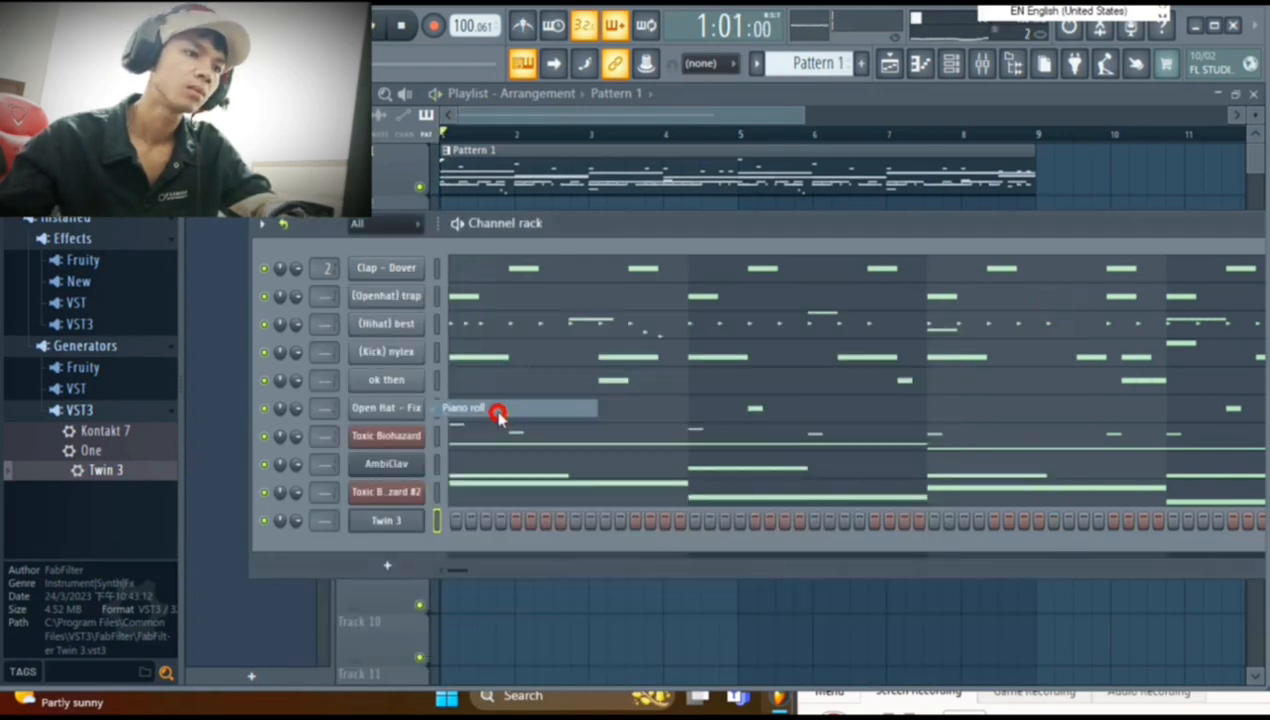
scroll(240, 430, "down", 2)
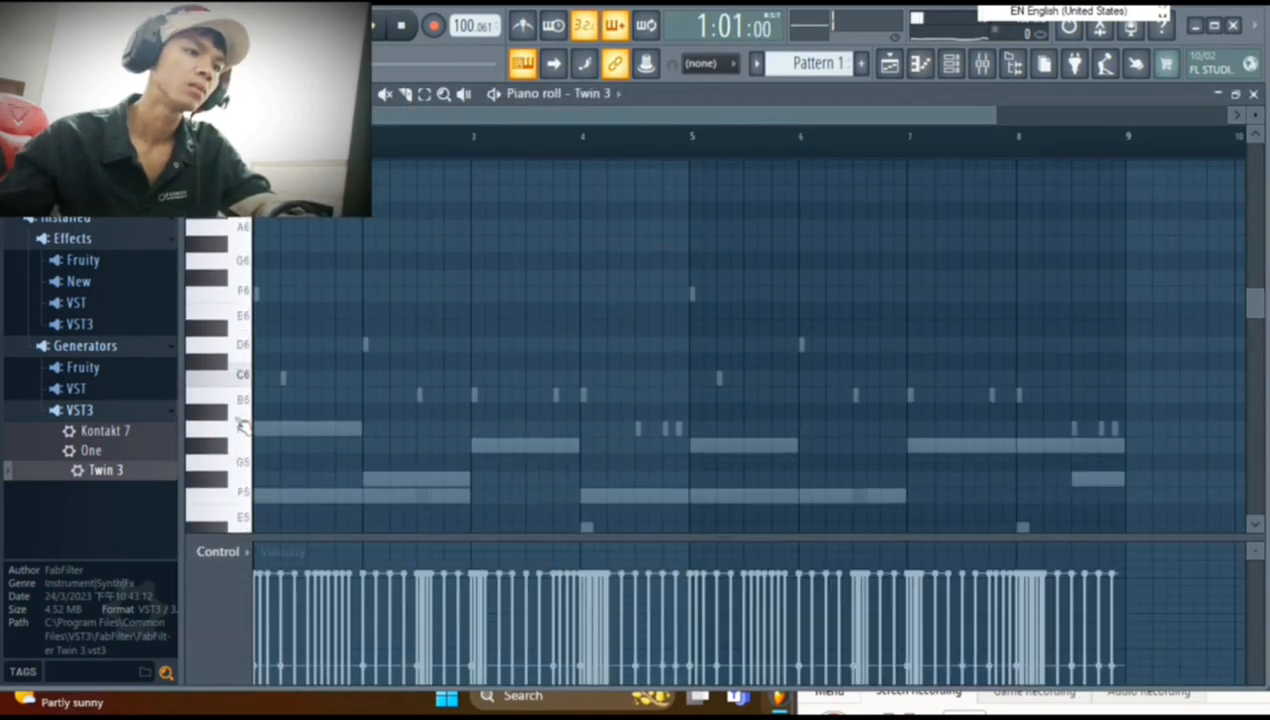
left_click(332, 428)
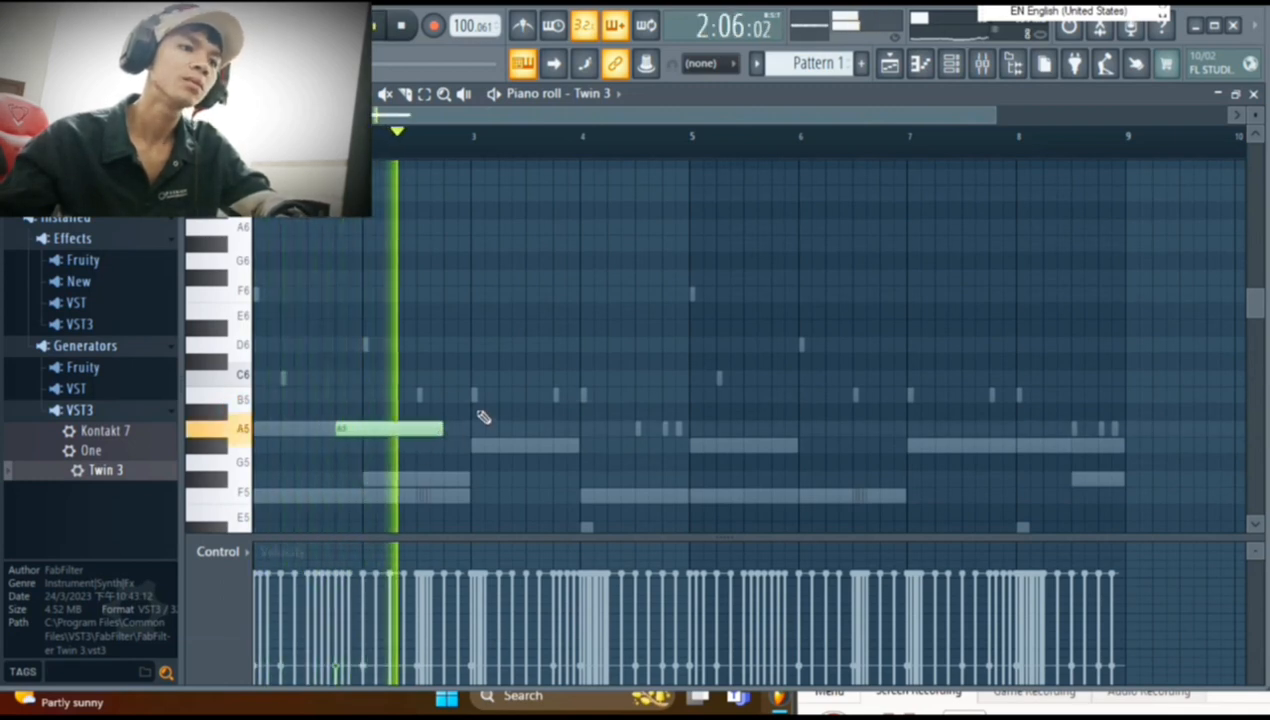
left_click(473, 394)
left_click(500, 445)
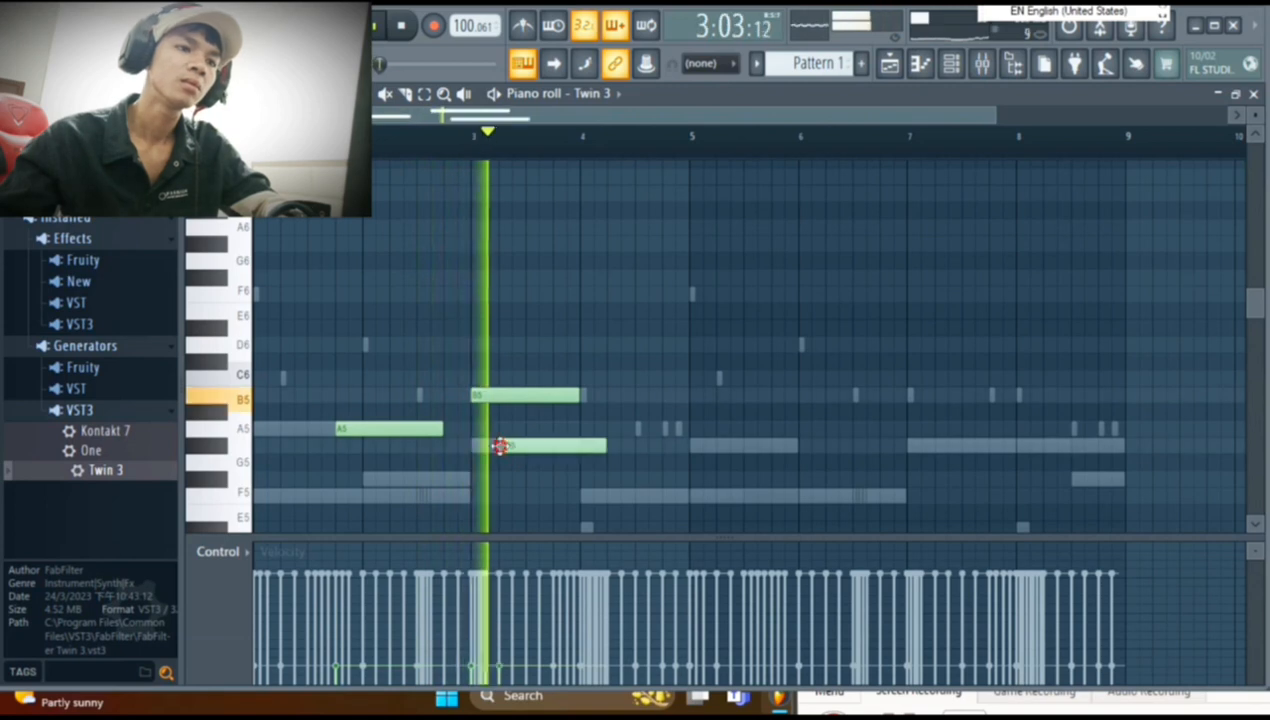
left_click(575, 461)
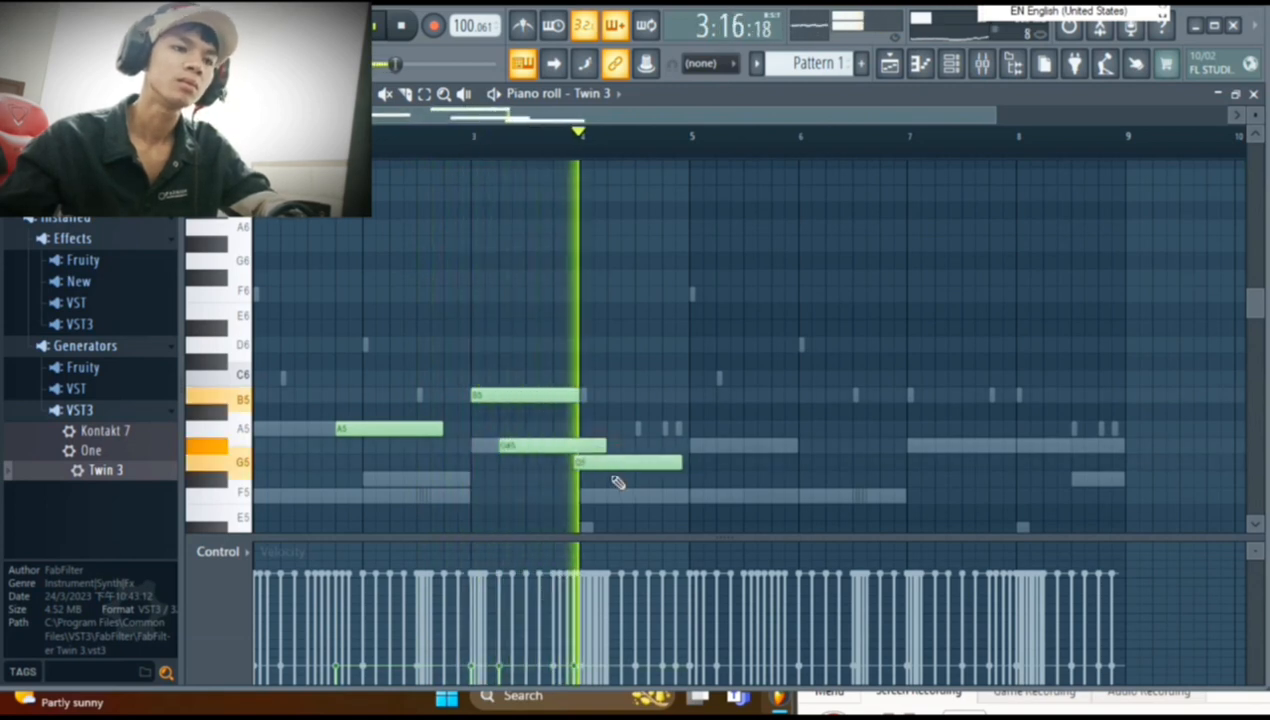
right_click(588, 462)
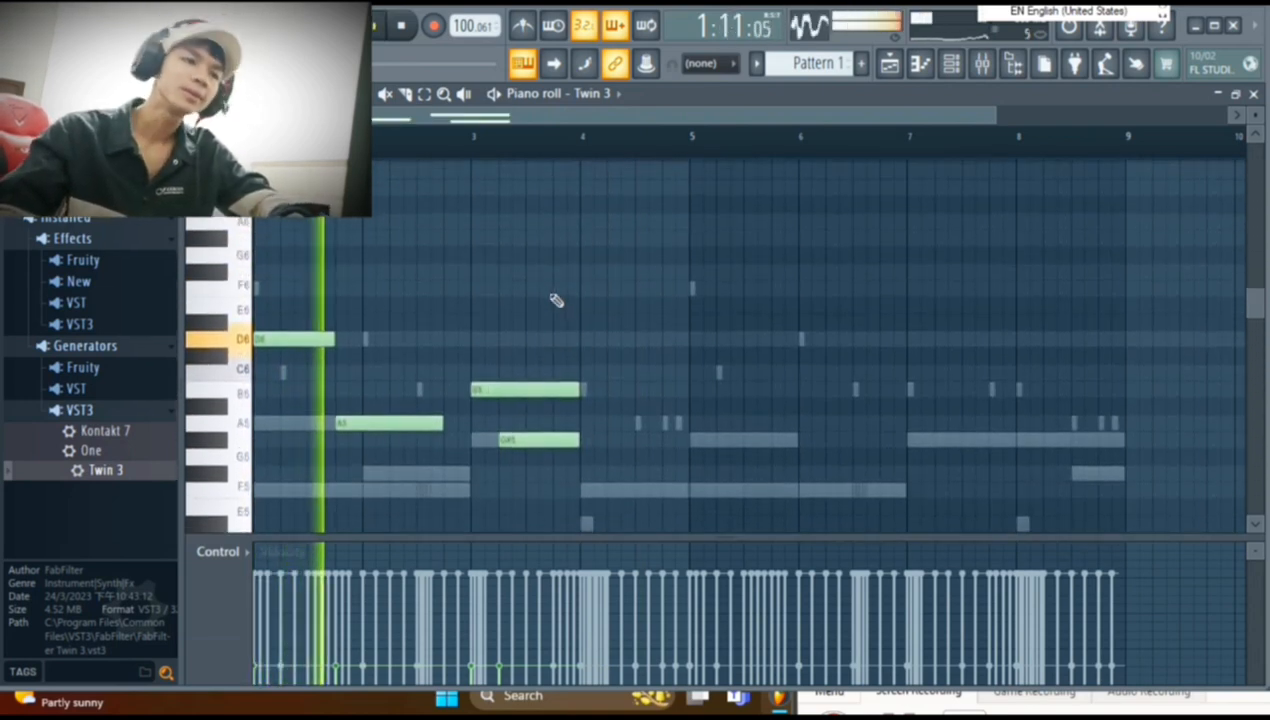
Replace the A5 with a half-bar A5 starting at bar 2, and fill bar 4 with half-bar D6 and C6 notes.
right_click(377, 428)
key("space")
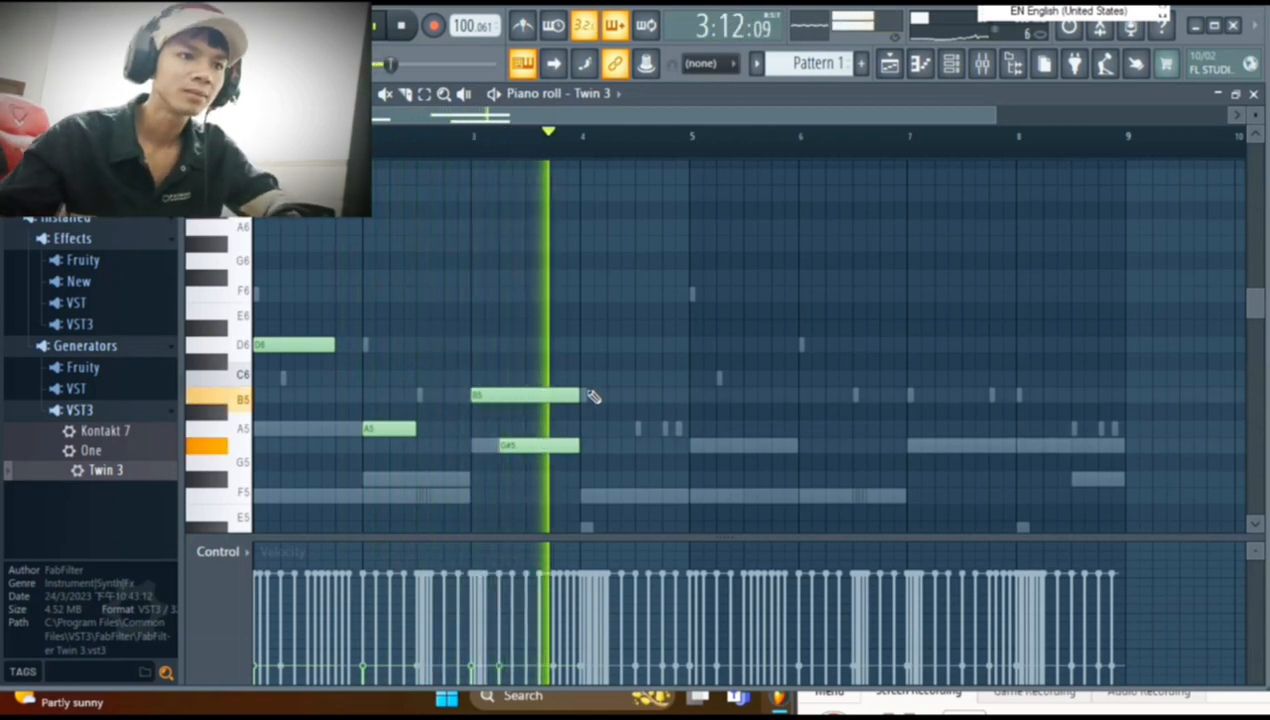
key("space")
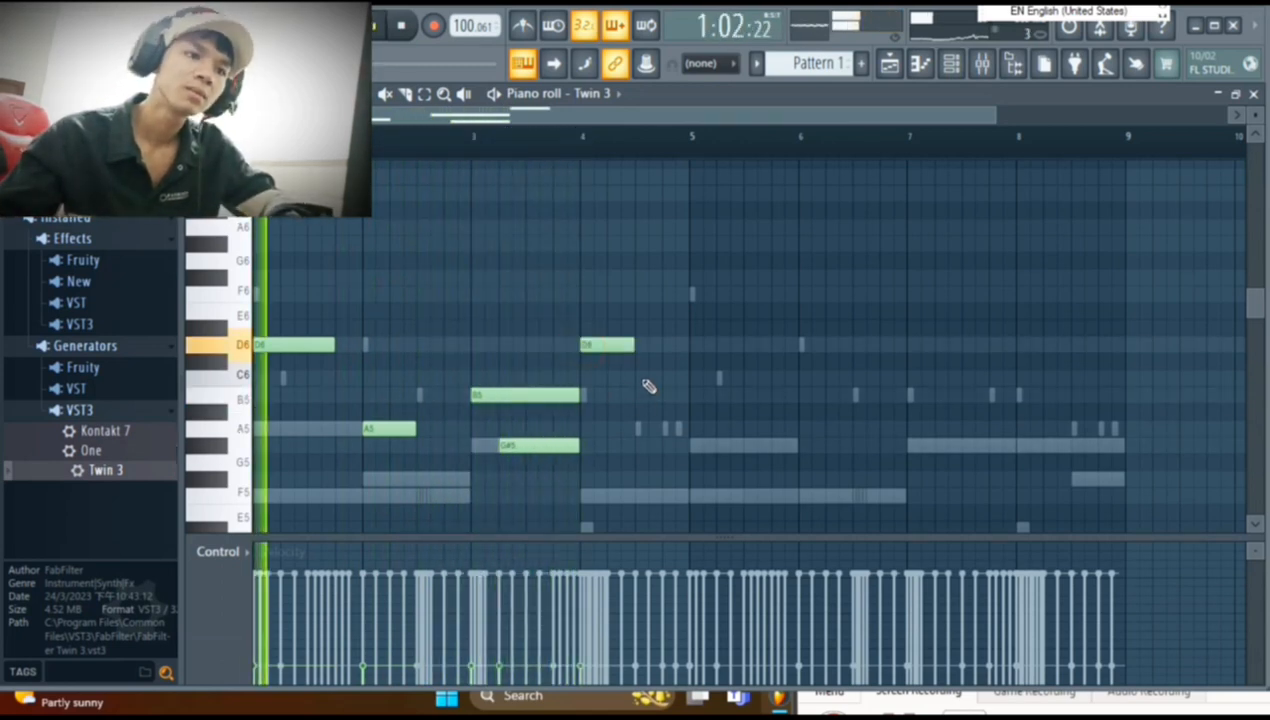
scroll(680, 340, "down", 4)
scroll(722, 303, "up", 3)
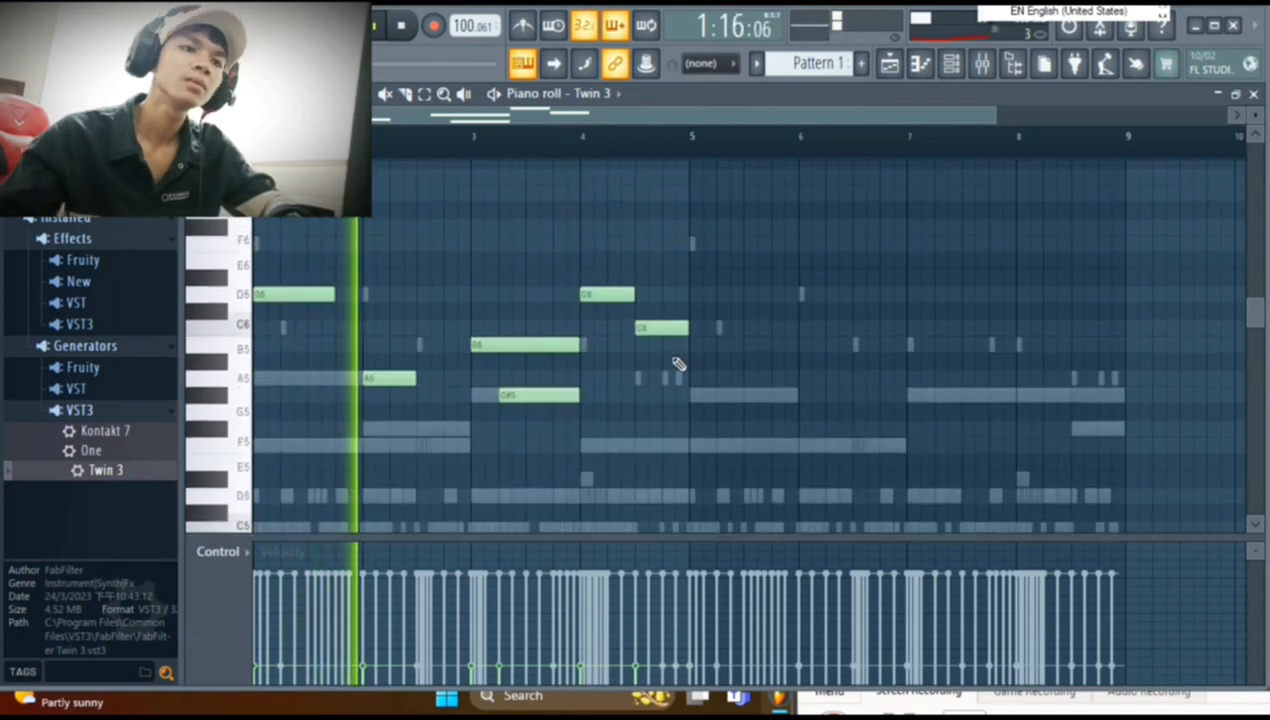
Shorten the C6 in bar 4 to a quarter bar and add a quarter-bar A5 right after it.
left_click_drag(688, 331, 668, 336)
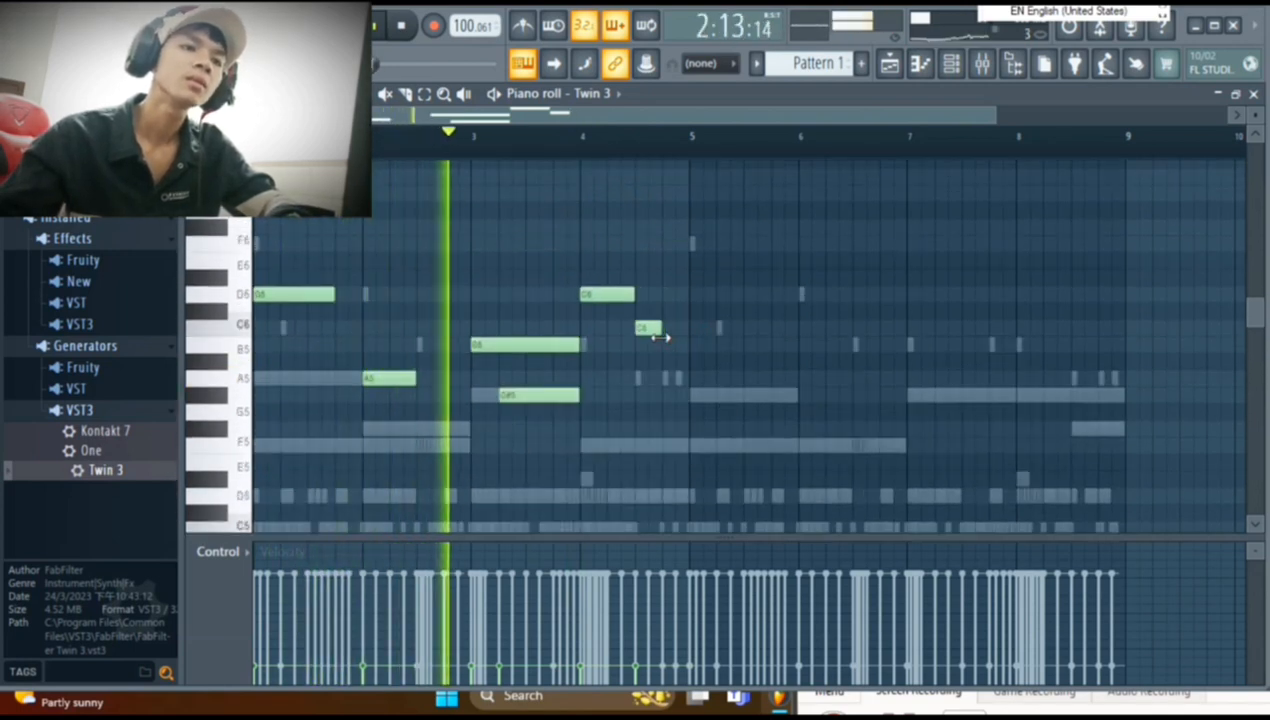
left_click(668, 380)
scroll(725, 325, "down", 4)
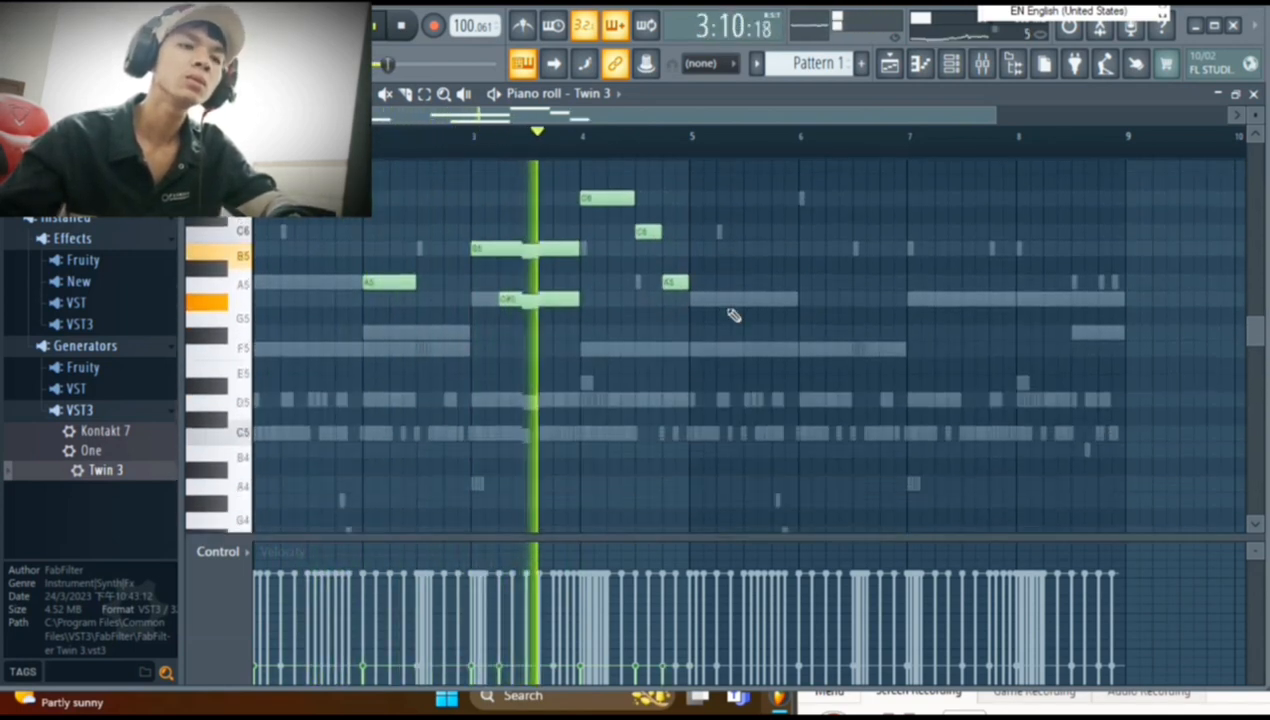
scroll(706, 345, "up", 4)
scroll(707, 346, "up", 4)
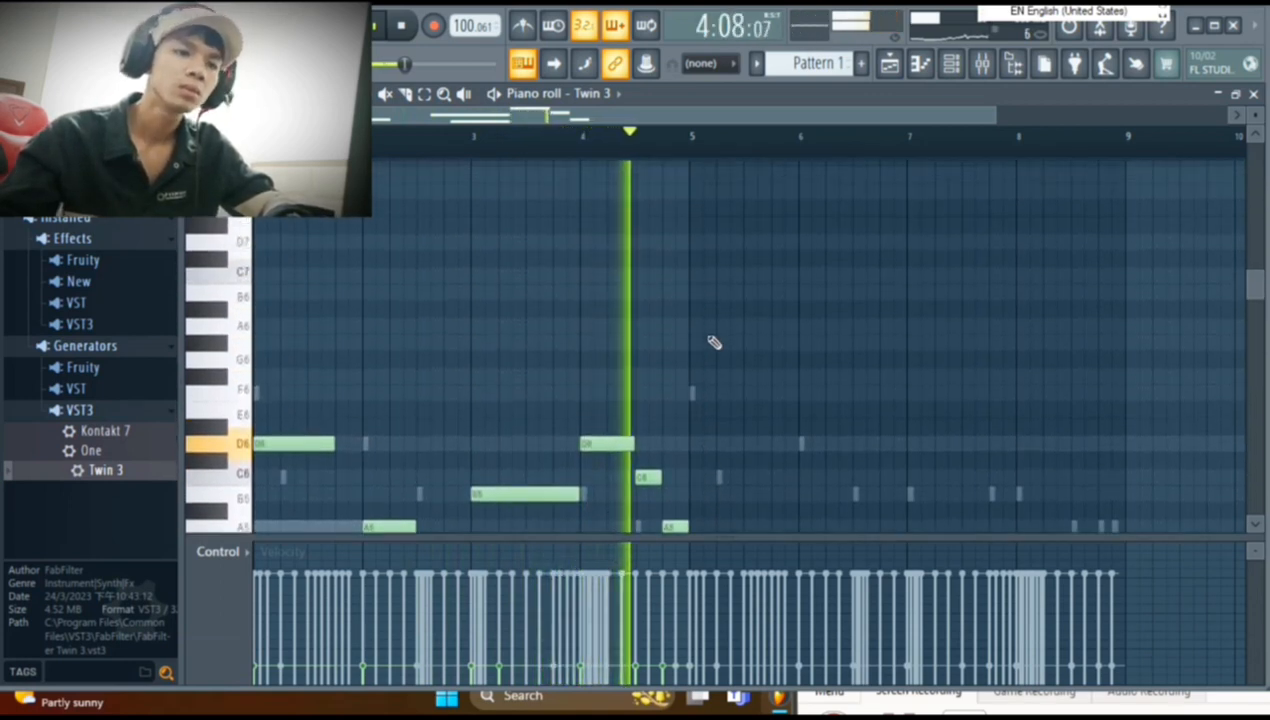
scroll(714, 343, "down", 4)
scroll(724, 331, "up", 3)
key("space")
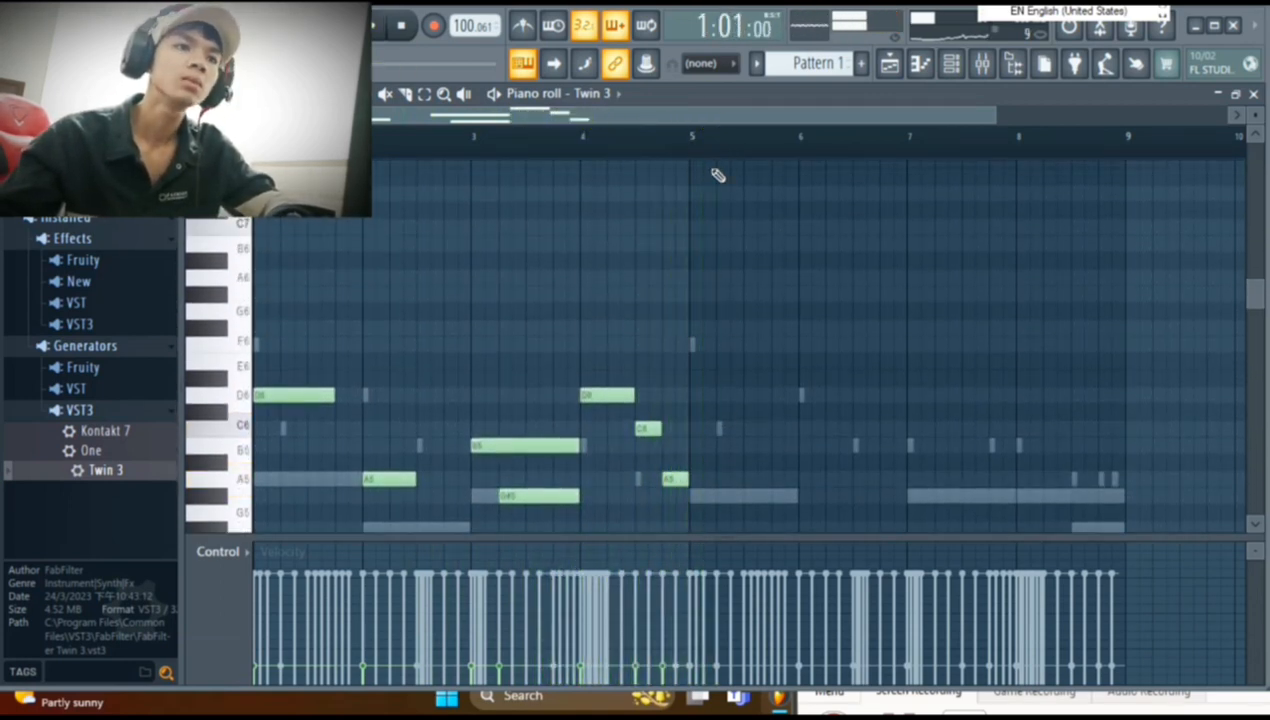
Duplicate the Twin 3 notes of bars 1 to 4 into bars 5 to 8, play them back and close the piano roll.
left_click_drag(697, 143, 3, 345)
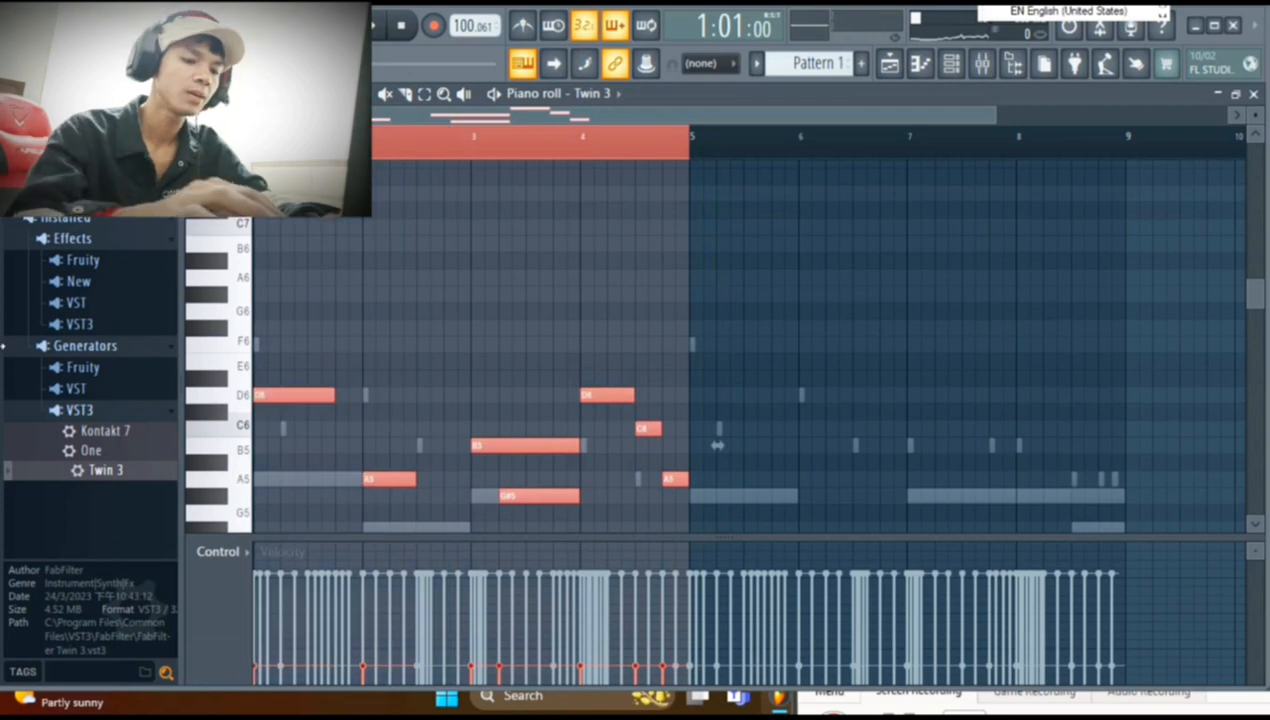
key("ctrl+b")
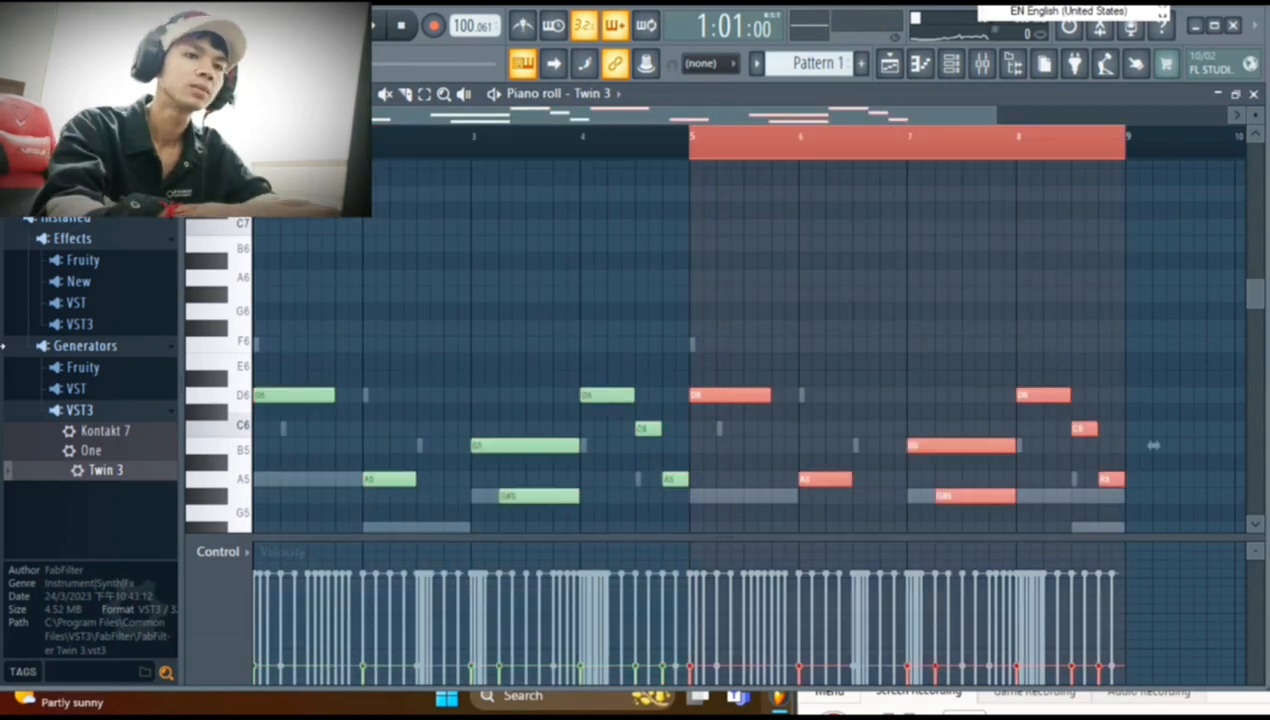
left_click(1153, 445, "ctrl")
scroll(490, 374, "down", 3)
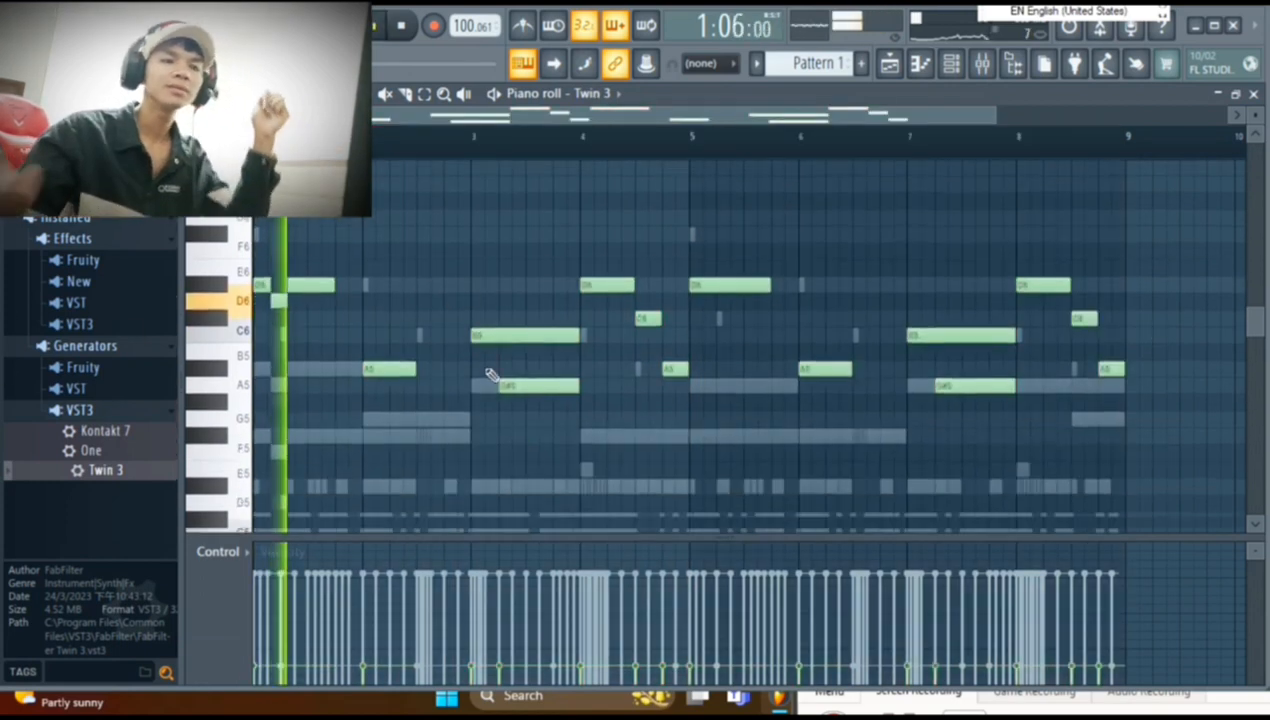
scroll(516, 380, "up", 2)
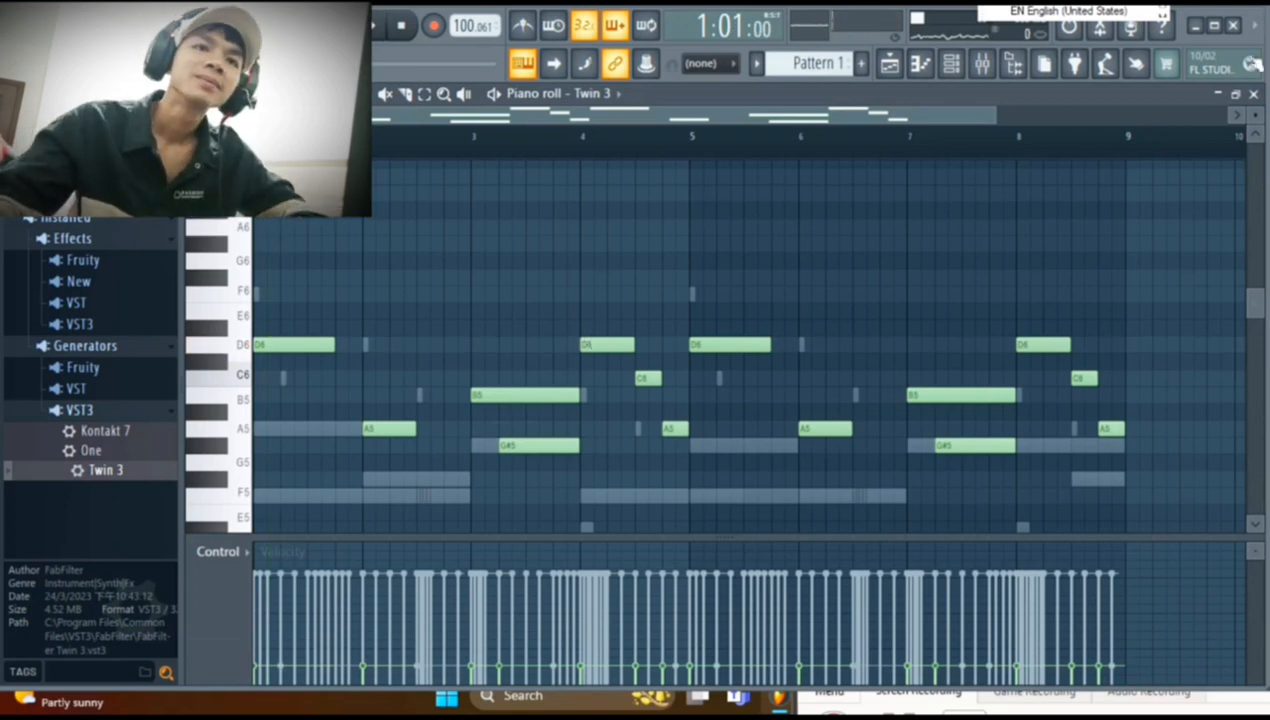
left_click(1252, 95)
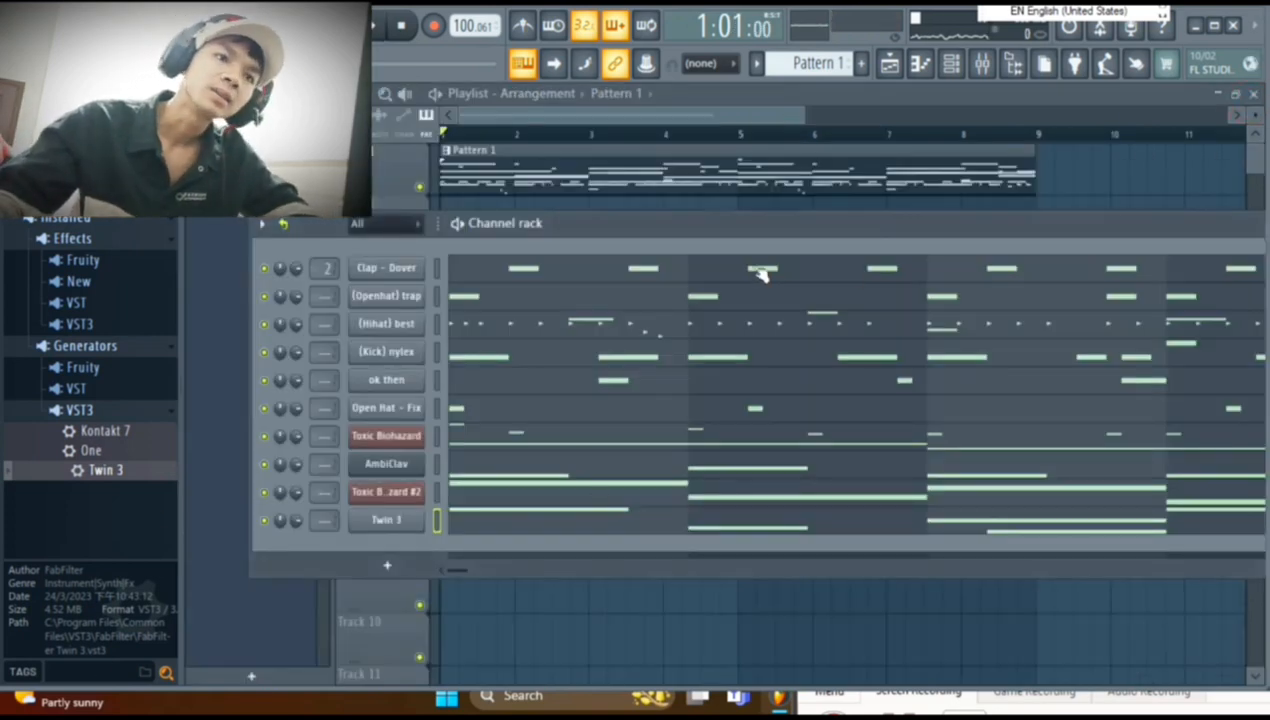
Hide the channel rack and split Pattern 1 by channel into separate patterns.
left_click_drag(822, 232, 654, 671)
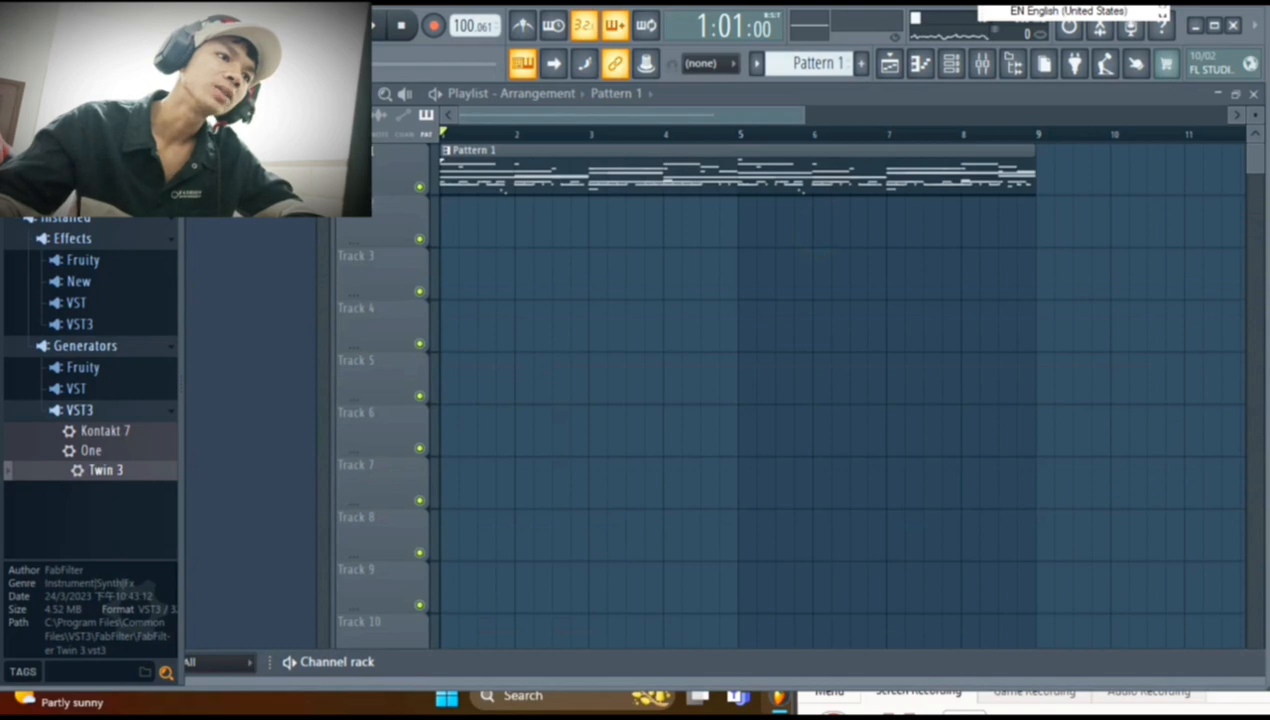
key("F6")
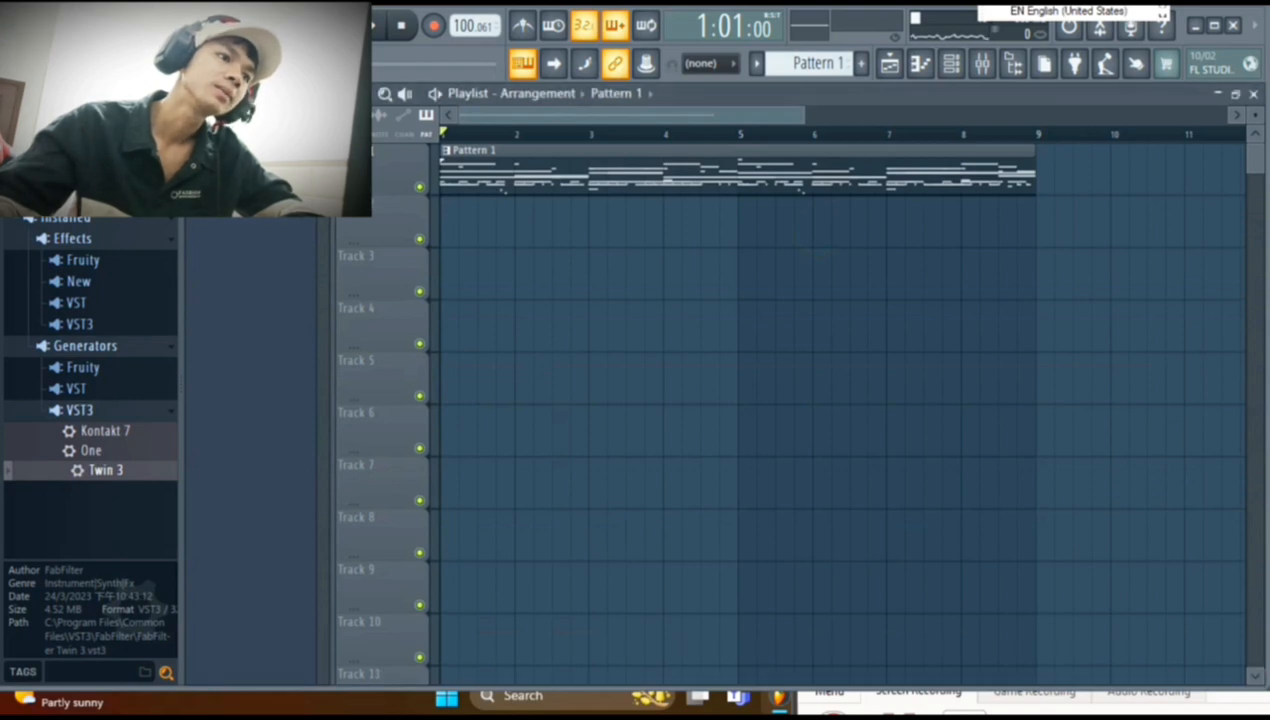
right_click(277, 165)
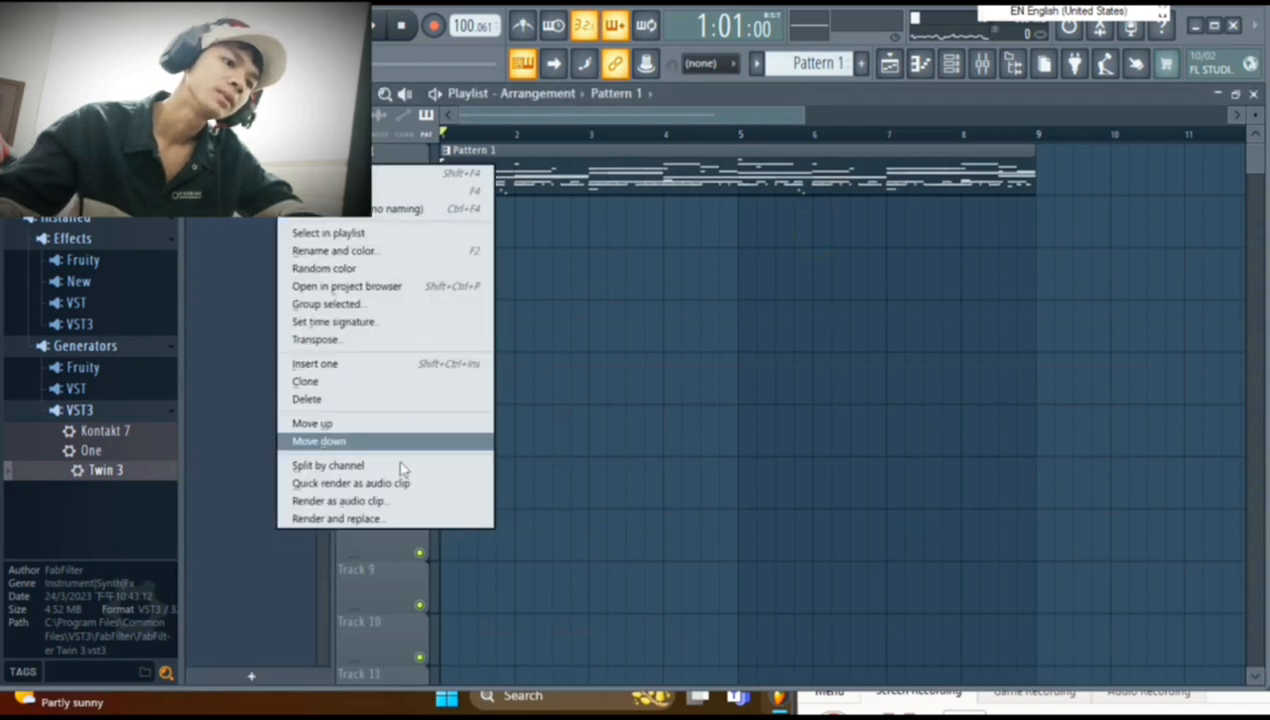
left_click(348, 466)
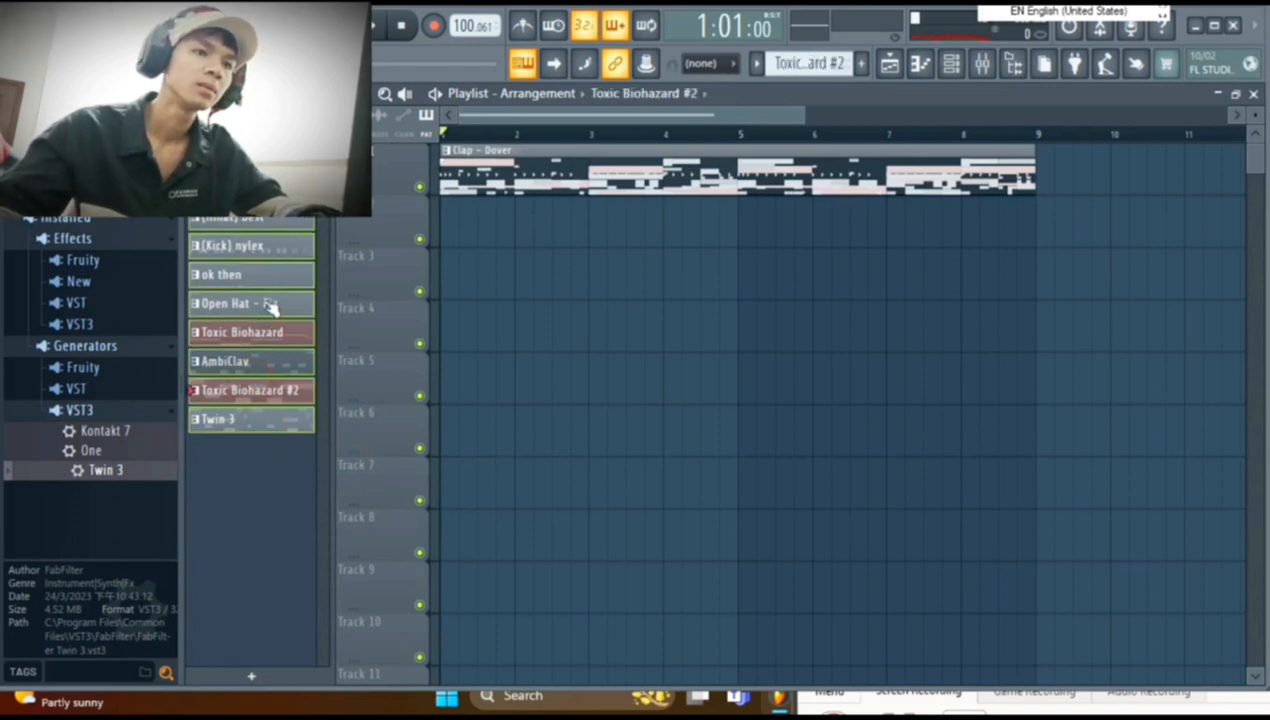
Lay the split patterns out from bar 1 on Tracks 4 to 13, clearing Track 1 and moving the (Kick) nylex clip there.
left_click_drag(271, 307, 618, 298)
left_click(752, 175)
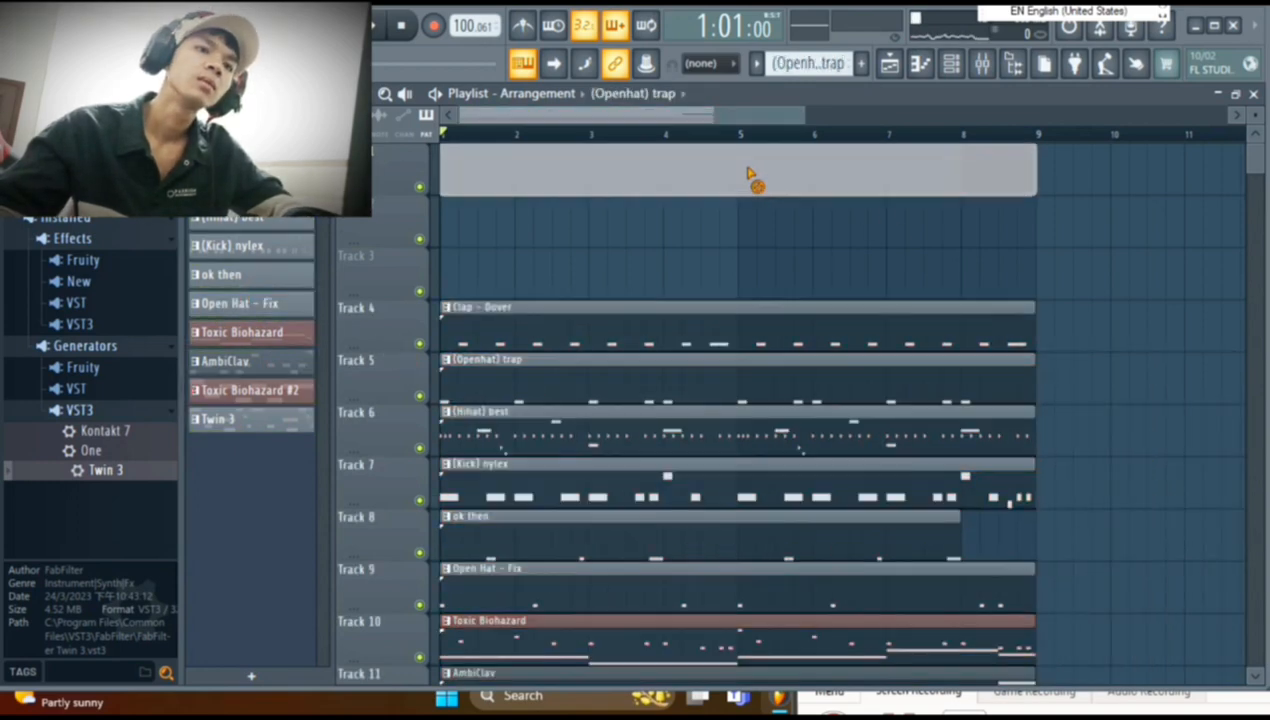
right_click(750, 175)
left_click_drag(554, 463, 467, 133)
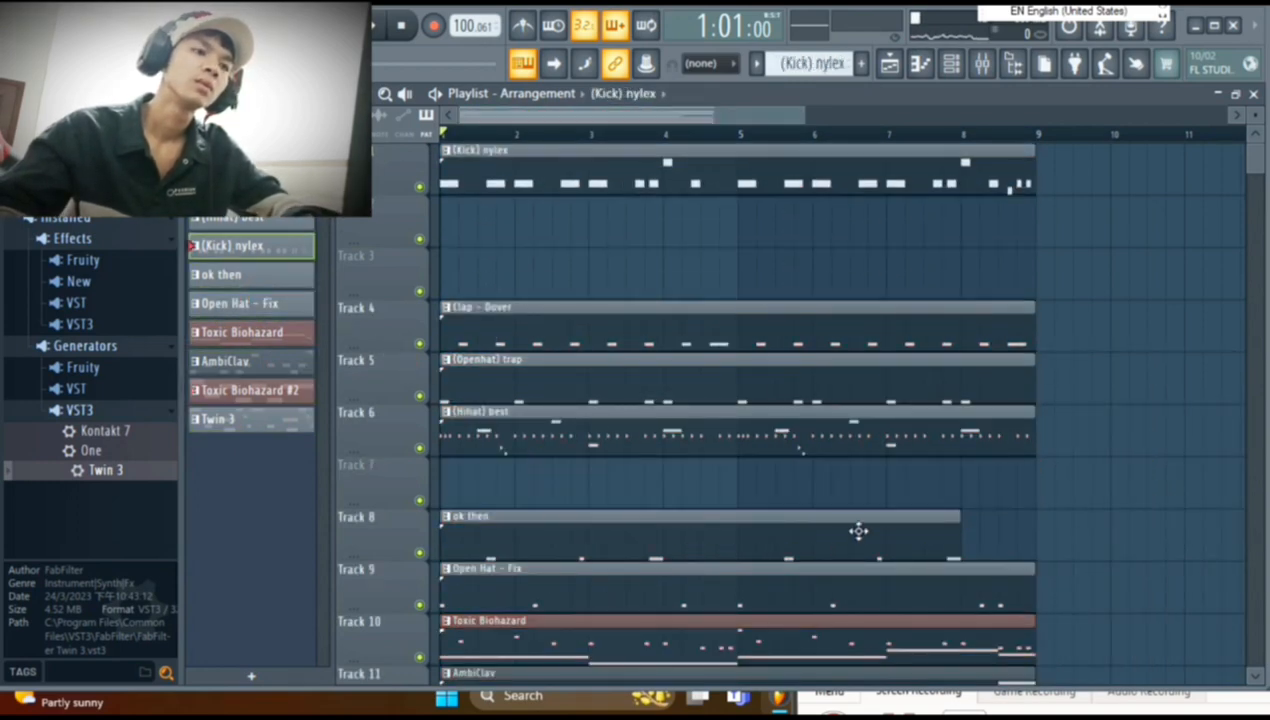
scroll(858, 530, "down", 6)
left_click(1024, 702)
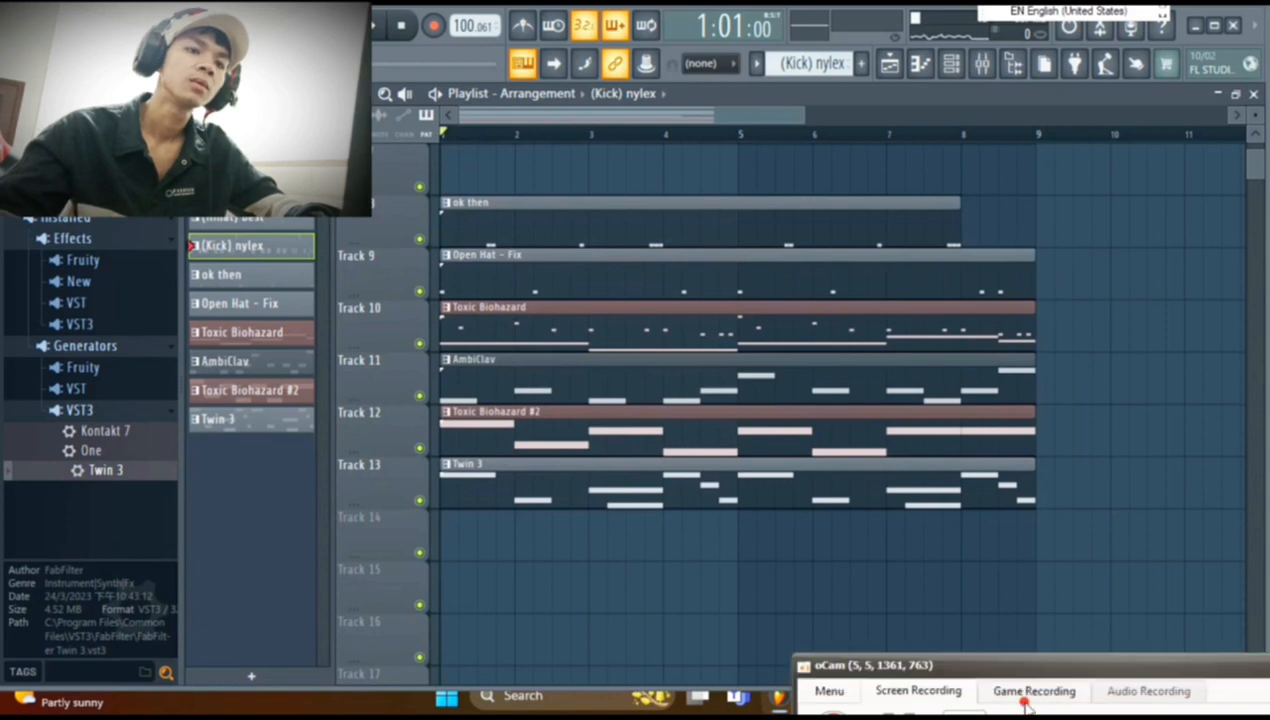
scroll(834, 617, "down", 1)
left_click(986, 649)
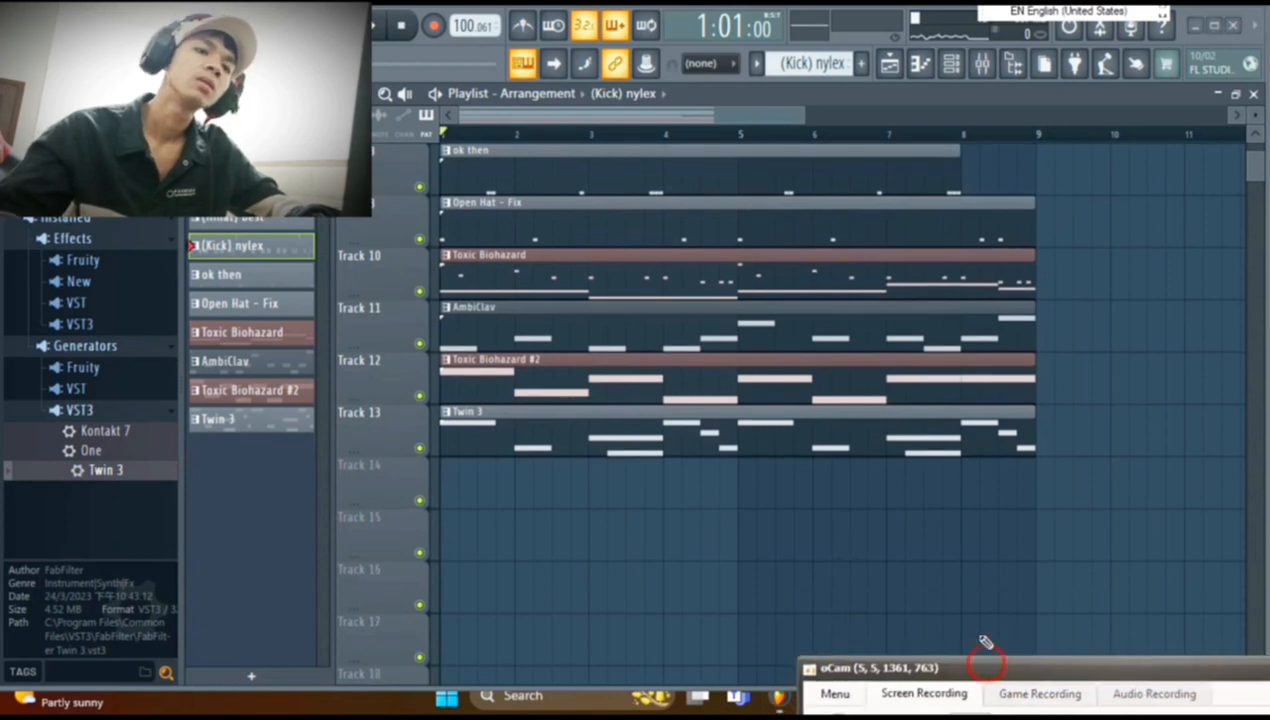
left_click_drag(986, 552, 440, 140)
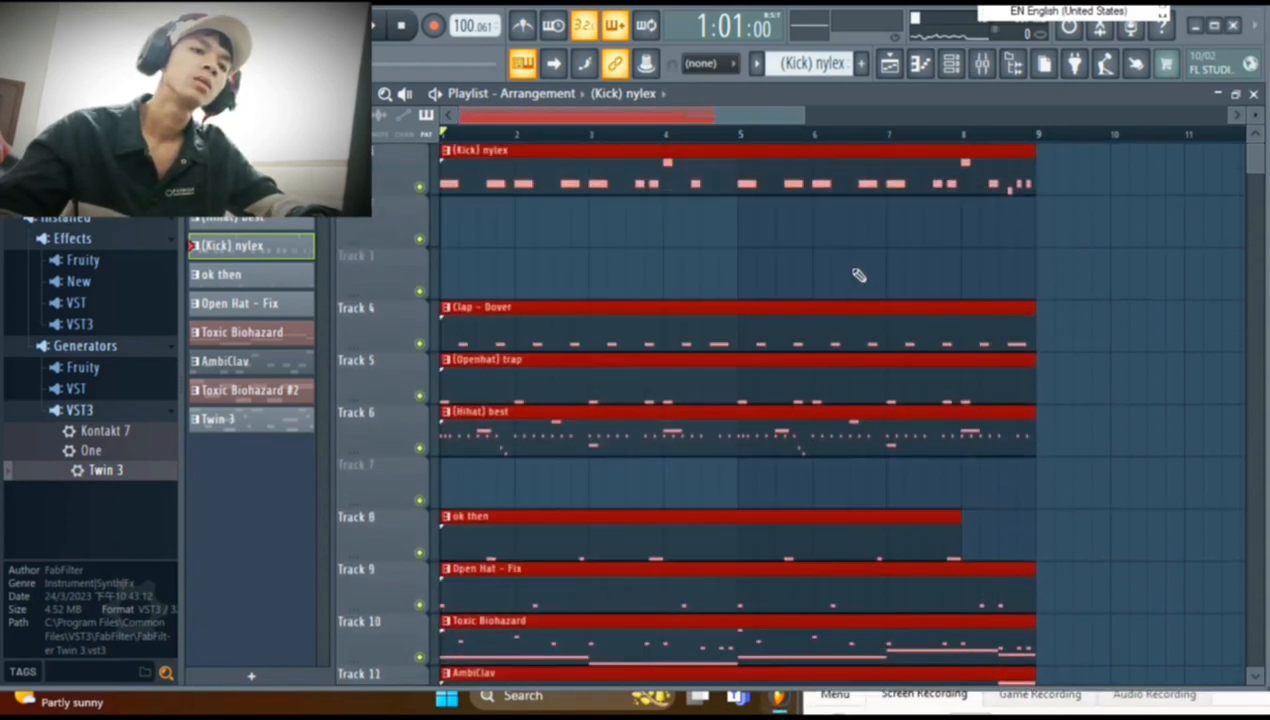
scroll(588, 481, "down", 5)
scroll(850, 300, "up", 5)
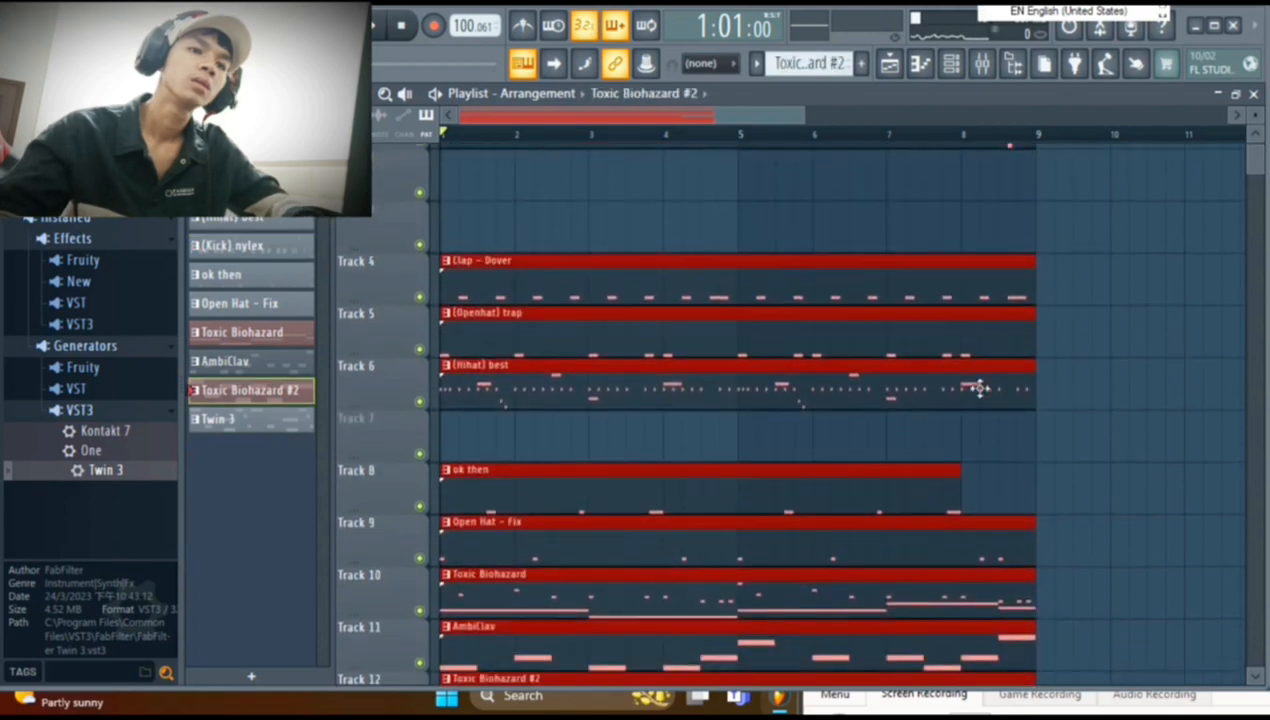
scroll(915, 403, "down", 1)
left_click(1243, 467, "ctrl")
scroll(1060, 470, "up", 2)
scroll(904, 499, "down", 1)
key("space")
scroll(660, 385, "down", 5)
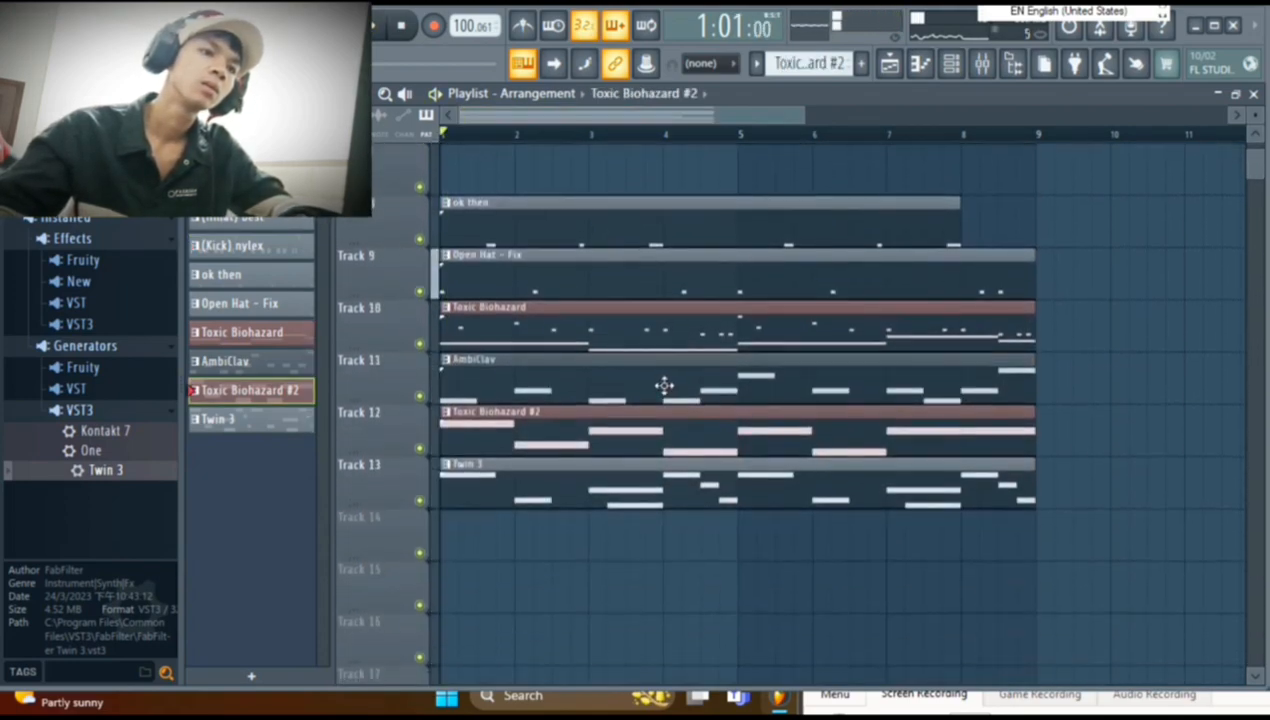
scroll(680, 369, "up", 5)
scroll(674, 362, "down", 1)
scroll(674, 362, "up", 1)
key("space")
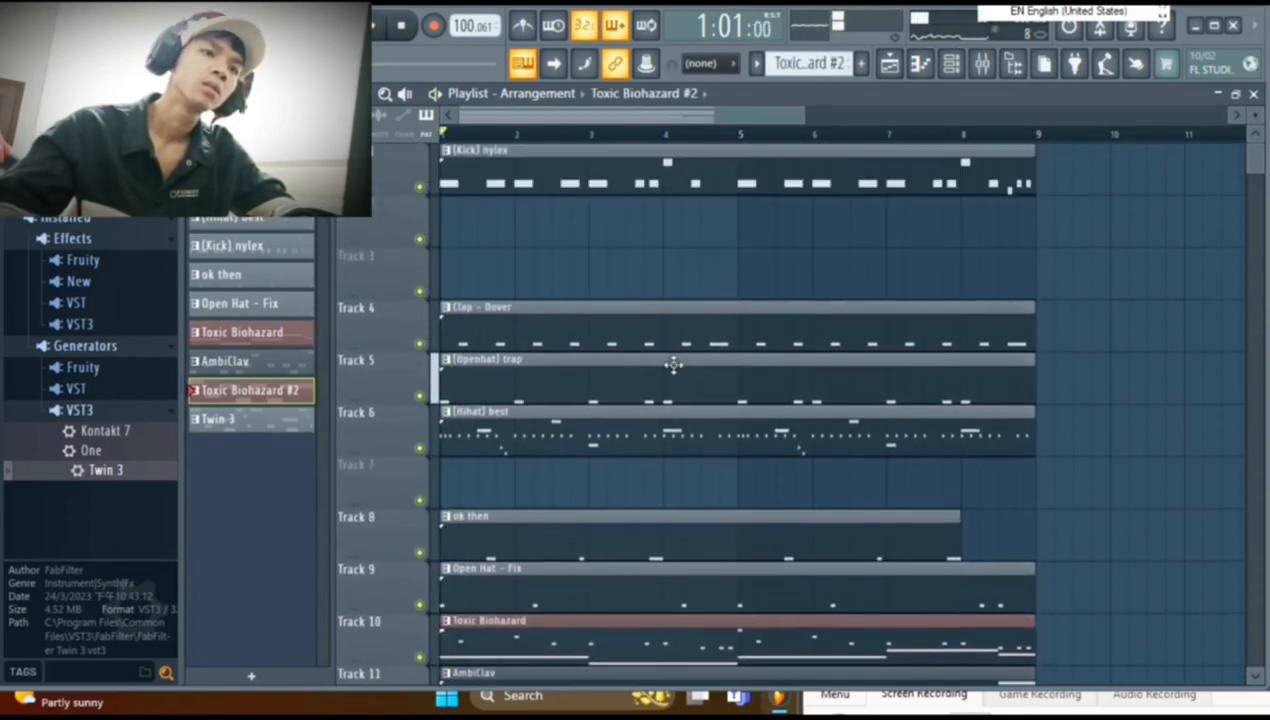
Move Clap - Dover, (Openhat) trap, (Hihat) best, ok then and Open Hat - Fix up to Tracks 2 through 6 in that order.
scroll(674, 363, "down", 4)
scroll(674, 364, "up", 4)
left_click_drag(597, 330, 562, 208)
left_click_drag(505, 401, 505, 284)
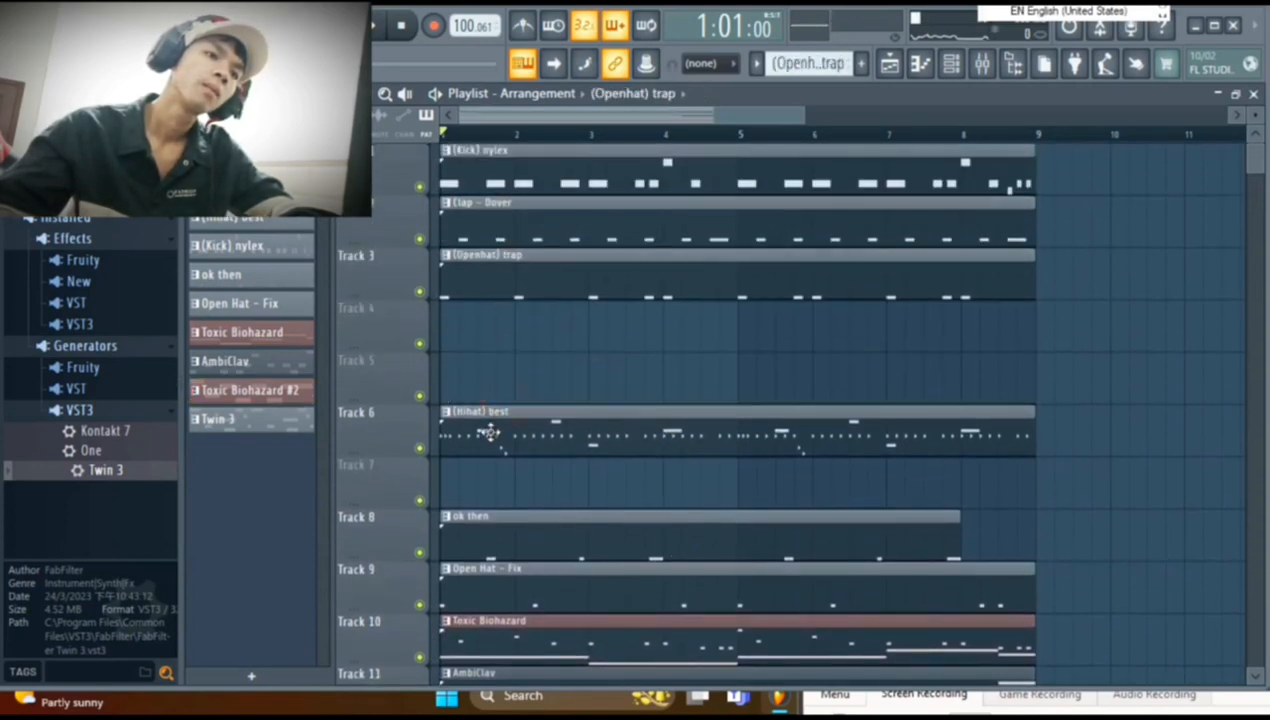
left_click_drag(489, 432, 490, 329)
left_click_drag(503, 532, 488, 372)
scroll(635, 488, "down", 2)
left_click_drag(567, 495, 490, 349)
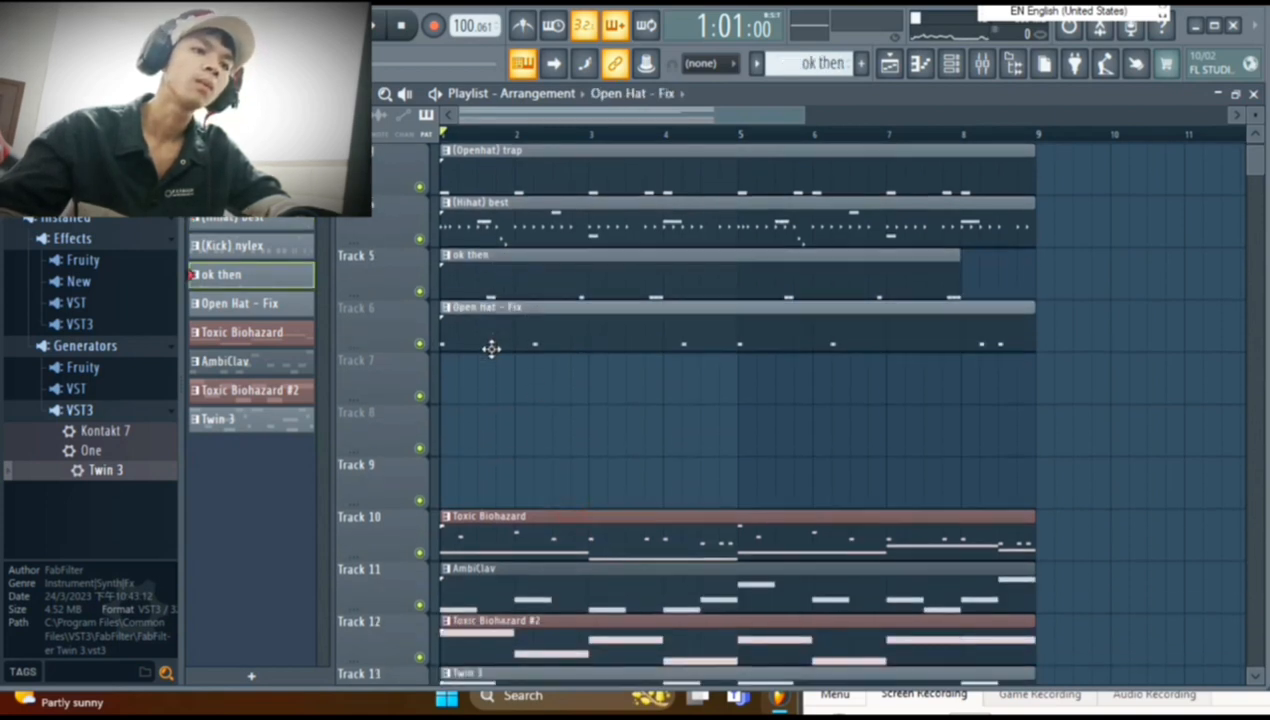
Move the Toxic Biohazard, AmbiClav, Toxic Biohazard #2 and Twin 3 clips together up to Tracks 7 through 10.
scroll(825, 512, "down", 4)
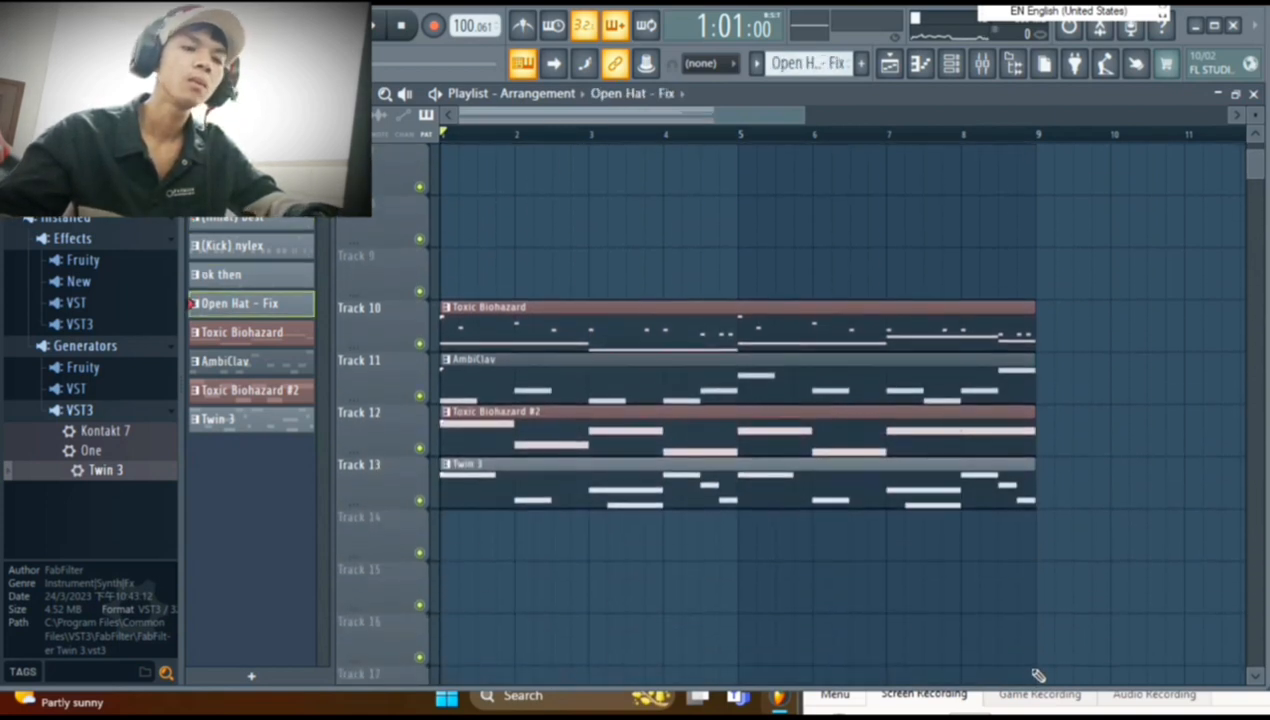
left_click_drag(1053, 658, 470, 86)
left_click_drag(533, 279, 480, 480)
scroll(1178, 386, "down", 4)
scroll(1165, 360, "up", 6)
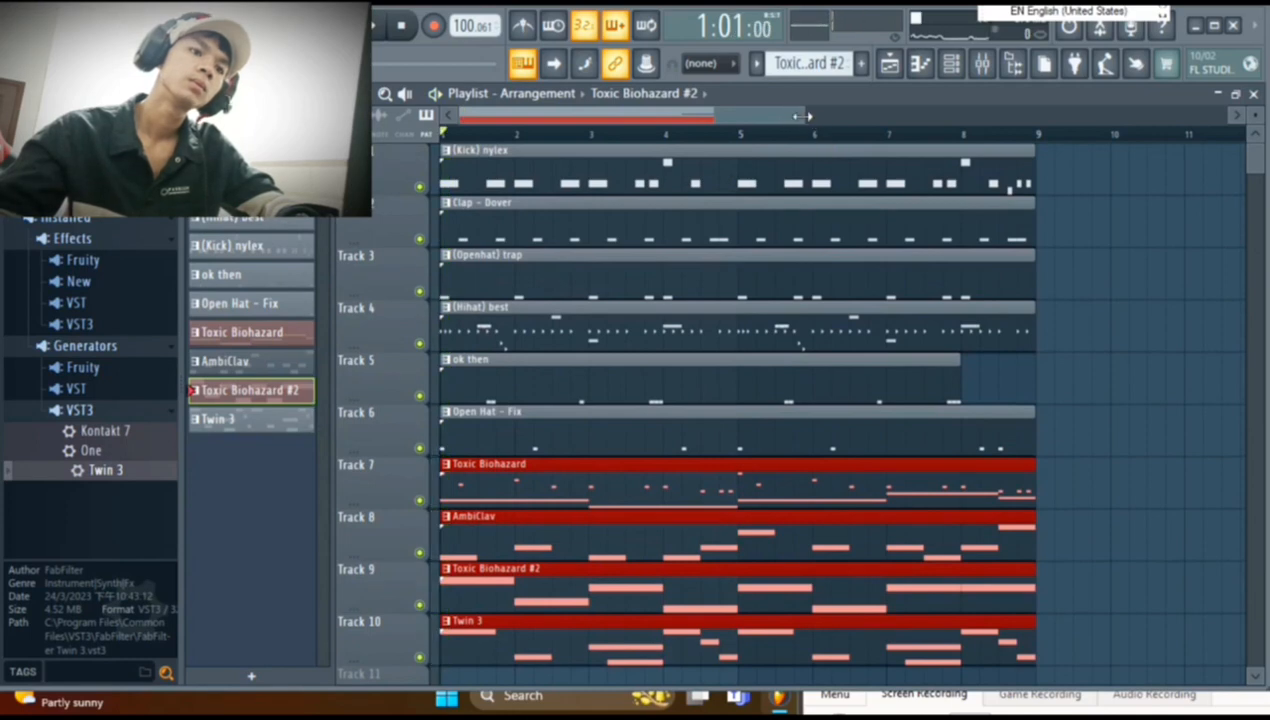
Duplicate all ten clips of bars 1 to 8 into bars 9 to 16 and clear the selection.
left_click_drag(803, 117, 1076, 117)
scroll(890, 440, "down", 3)
scroll(838, 377, "up", 2)
scroll(860, 380, "down", 2)
scroll(879, 382, "up", 1)
left_click(888, 429, "ctrl")
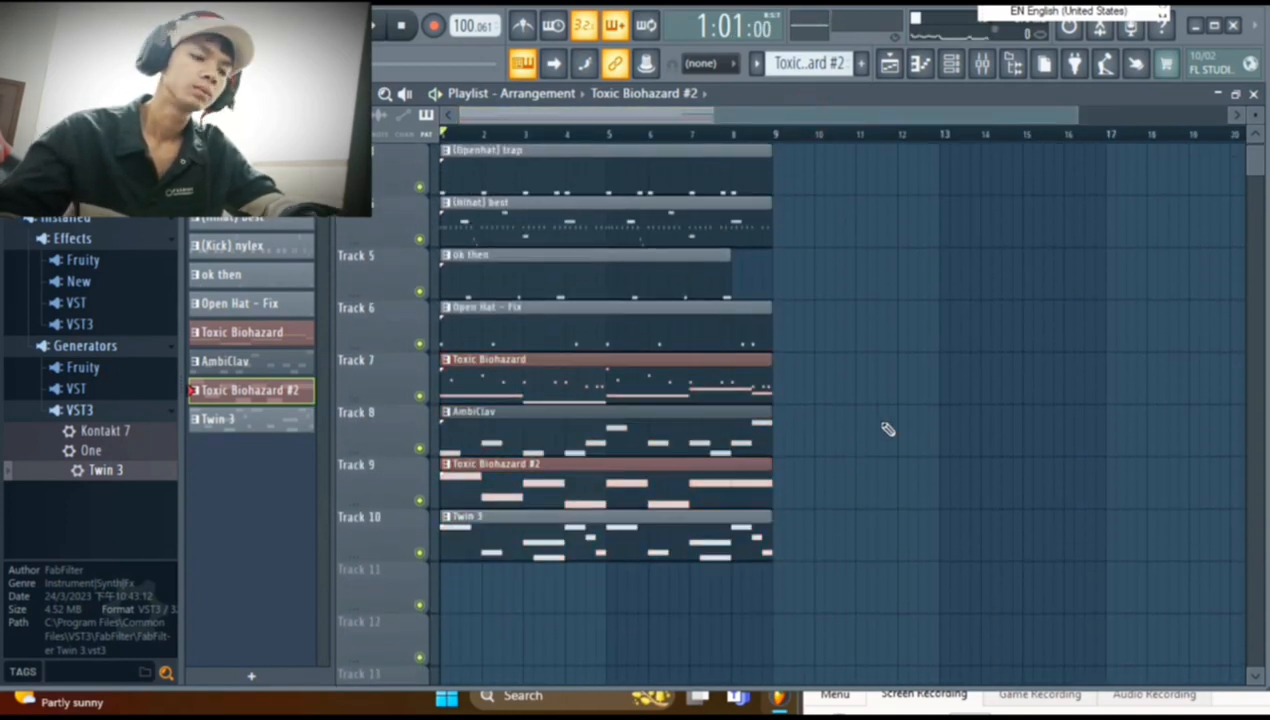
scroll(896, 558, "down", 3)
left_click_drag(841, 512, 318, 130)
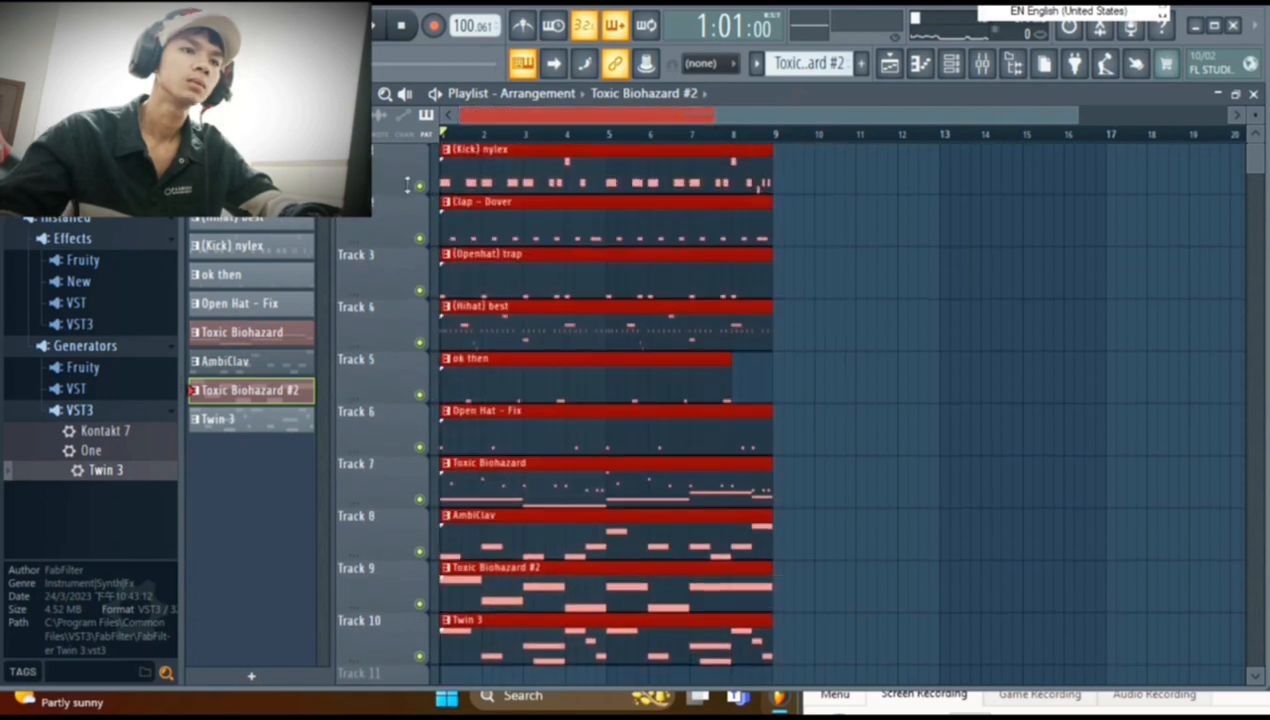
scroll(1000, 329, "down", 2)
key("ctrl+b")
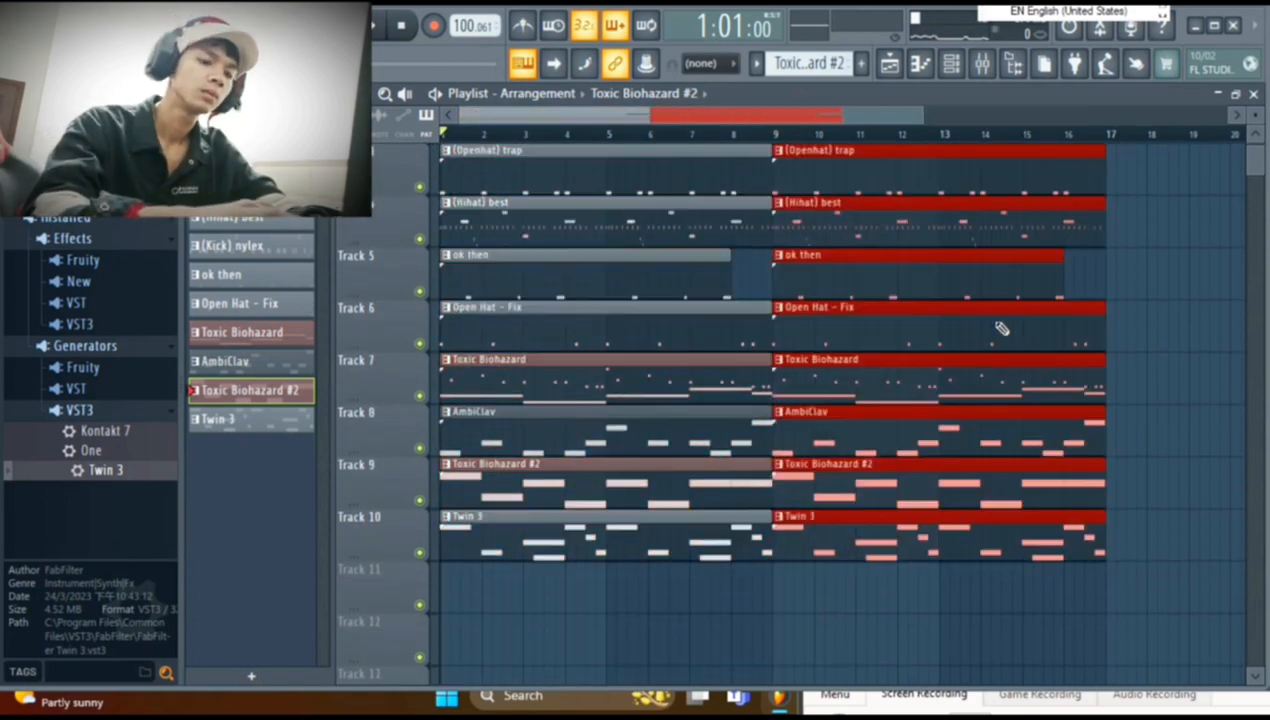
key("ctrl+d")
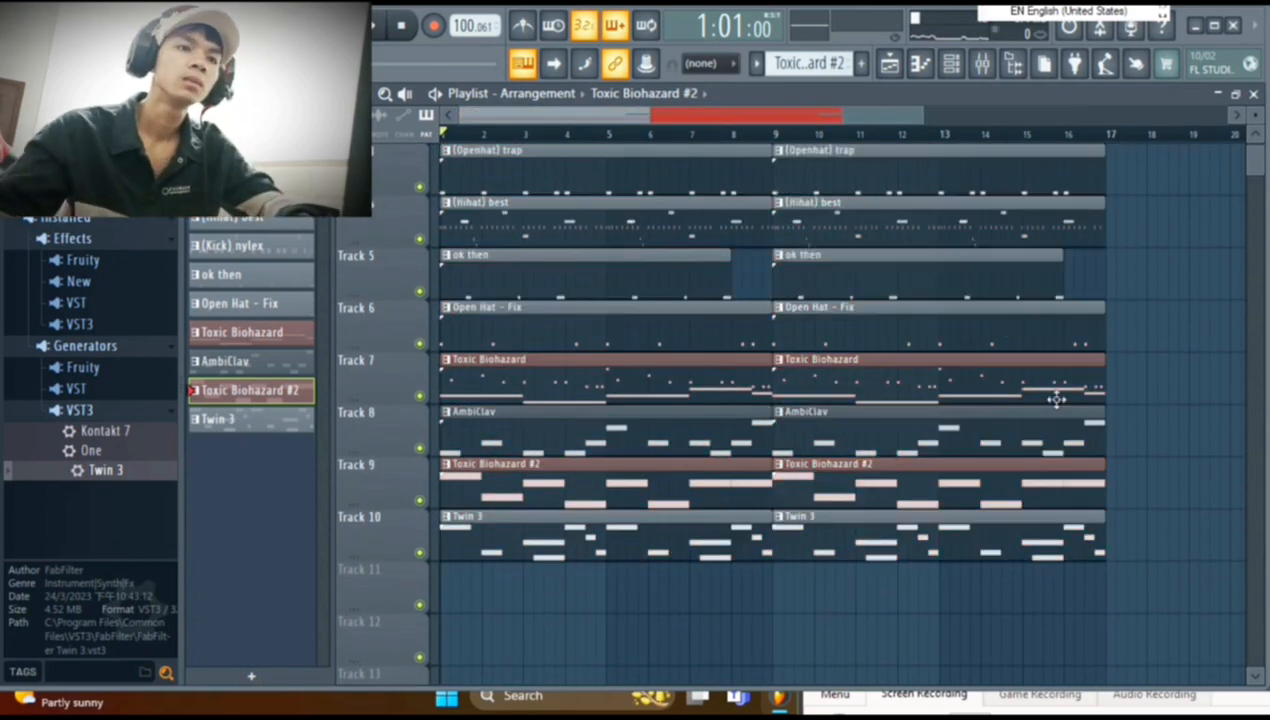
Extend the first ok then clip on Track 5 to the start of bar 9.
left_click_drag(765, 320, 769, 321)
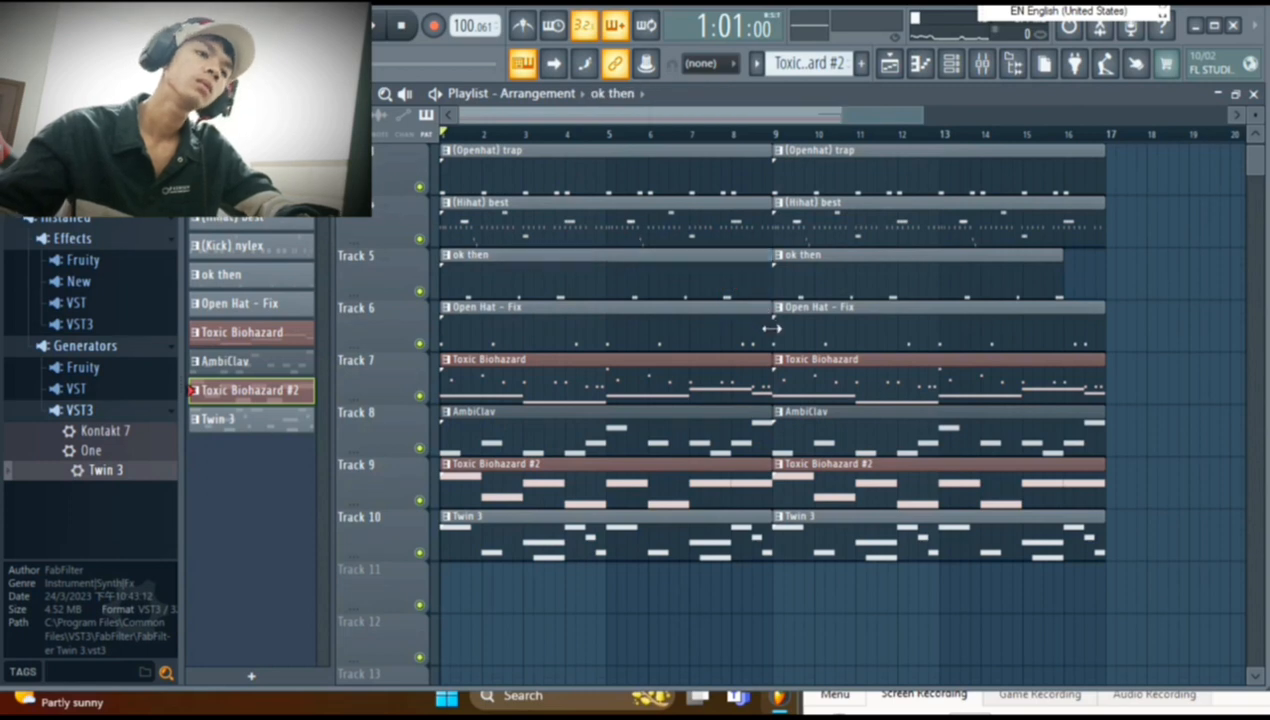
scroll(770, 330, "up", 2)
scroll(772, 334, "down", 2)
scroll(780, 340, "up", 1)
scroll(786, 346, "down", 1)
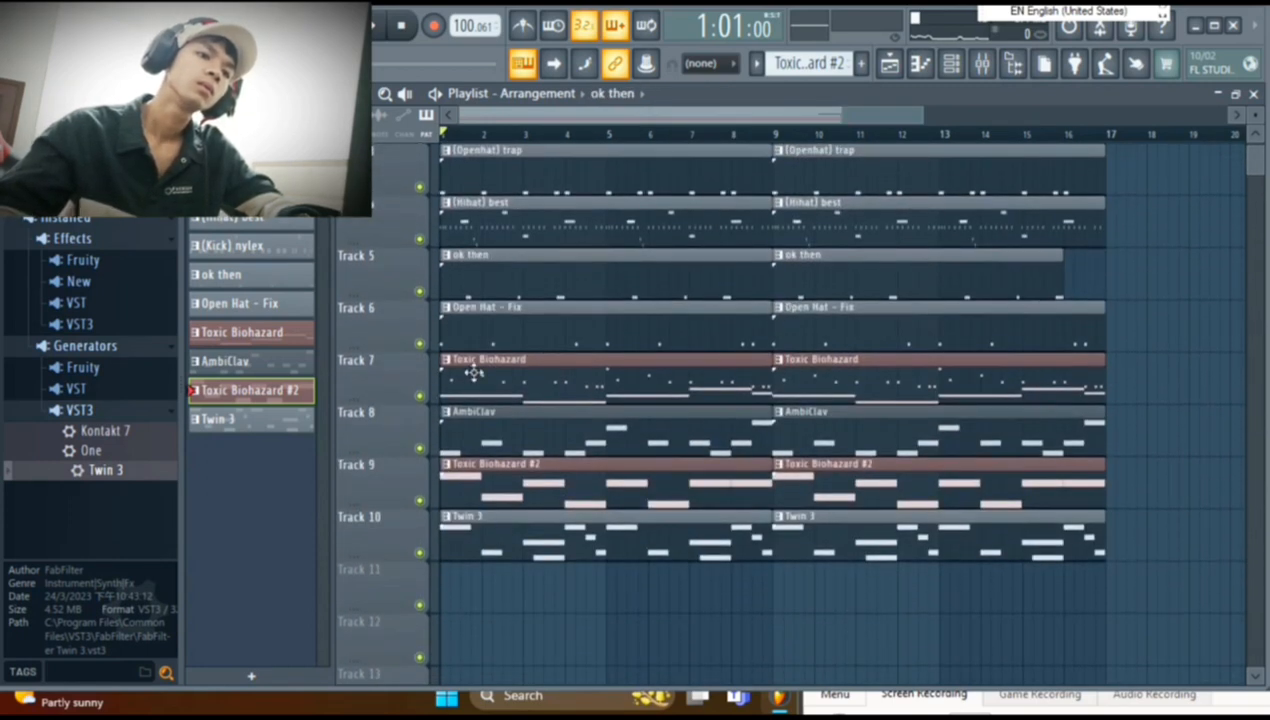
Delete the Toxic Biohazard #2 clip and all six drum clips from bars 1 to 8, and play the arrangement from the start.
right_click(488, 494)
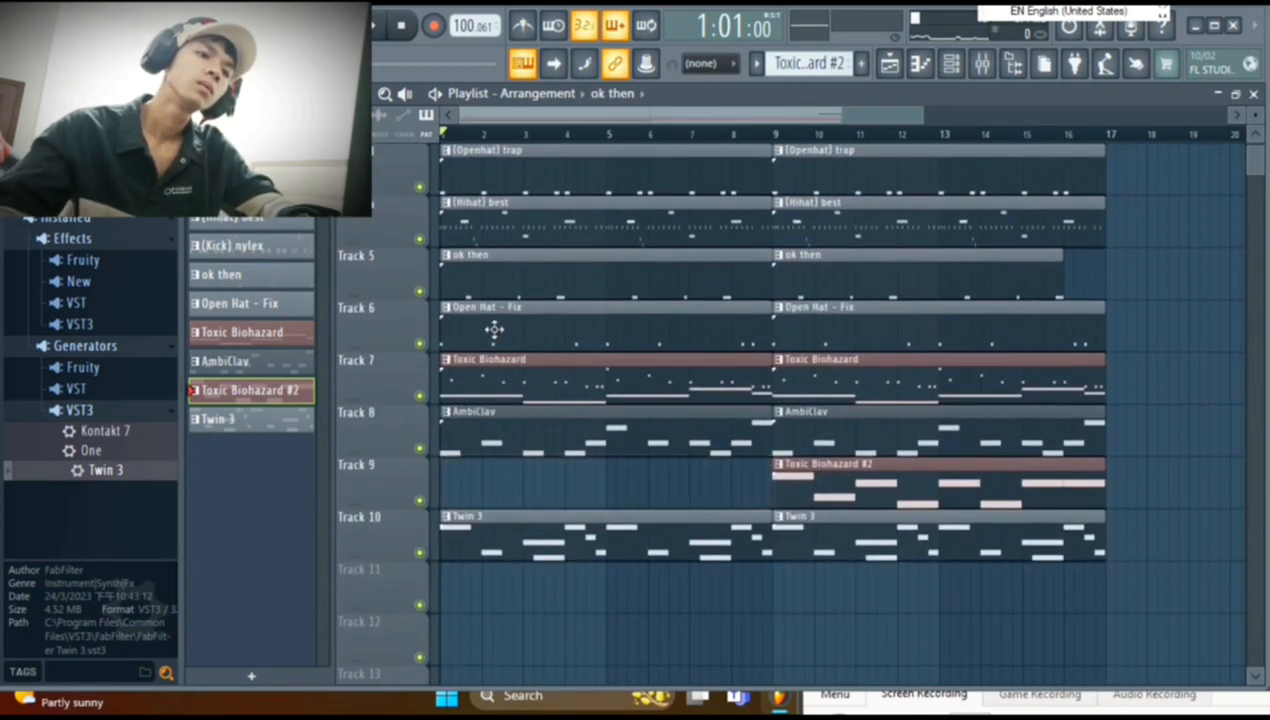
right_click(495, 330)
key("space")
key("space")
scroll(513, 351, "up", 2)
right_click(484, 394)
right_click(473, 328)
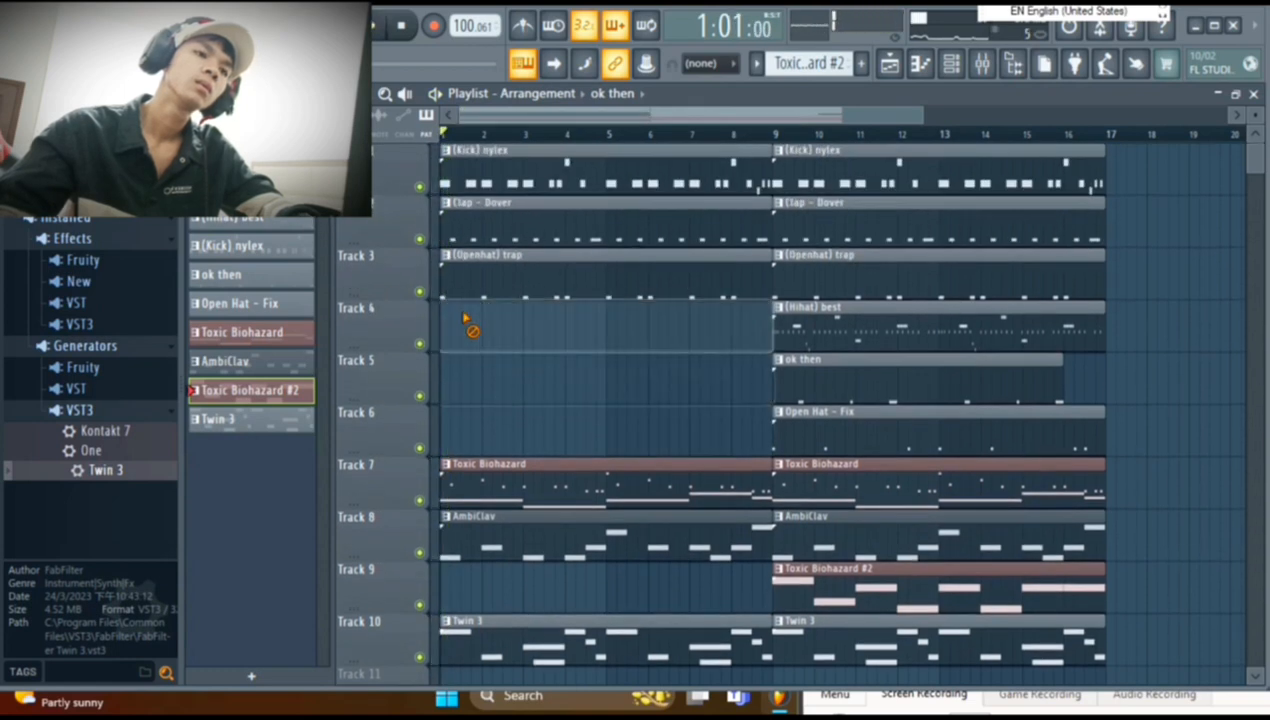
right_click(466, 285)
right_click(459, 238)
right_click(470, 189)
scroll(560, 210, "down", 2)
key("space")
scroll(572, 210, "down", 2)
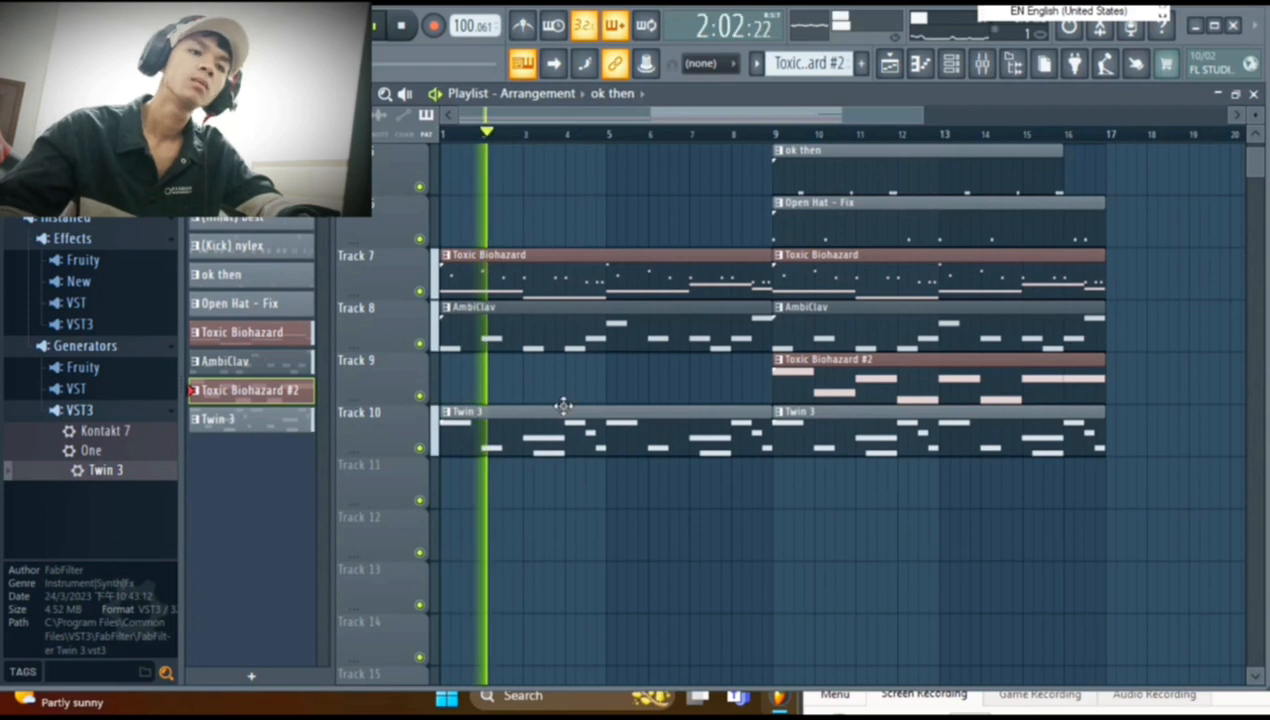
scroll(746, 394, "up", 1)
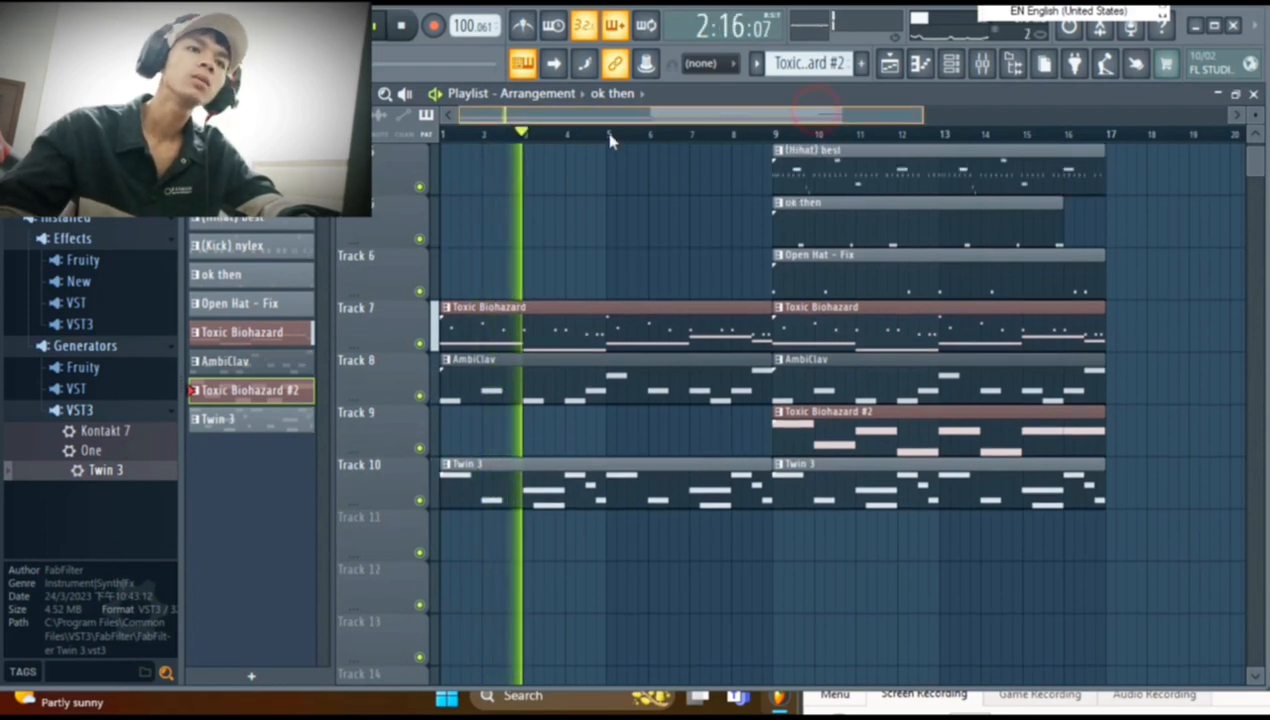
Select all ten clips in bars 9 to 16 and duplicate them into bars 17 to 24.
left_click_drag(840, 117, 920, 117)
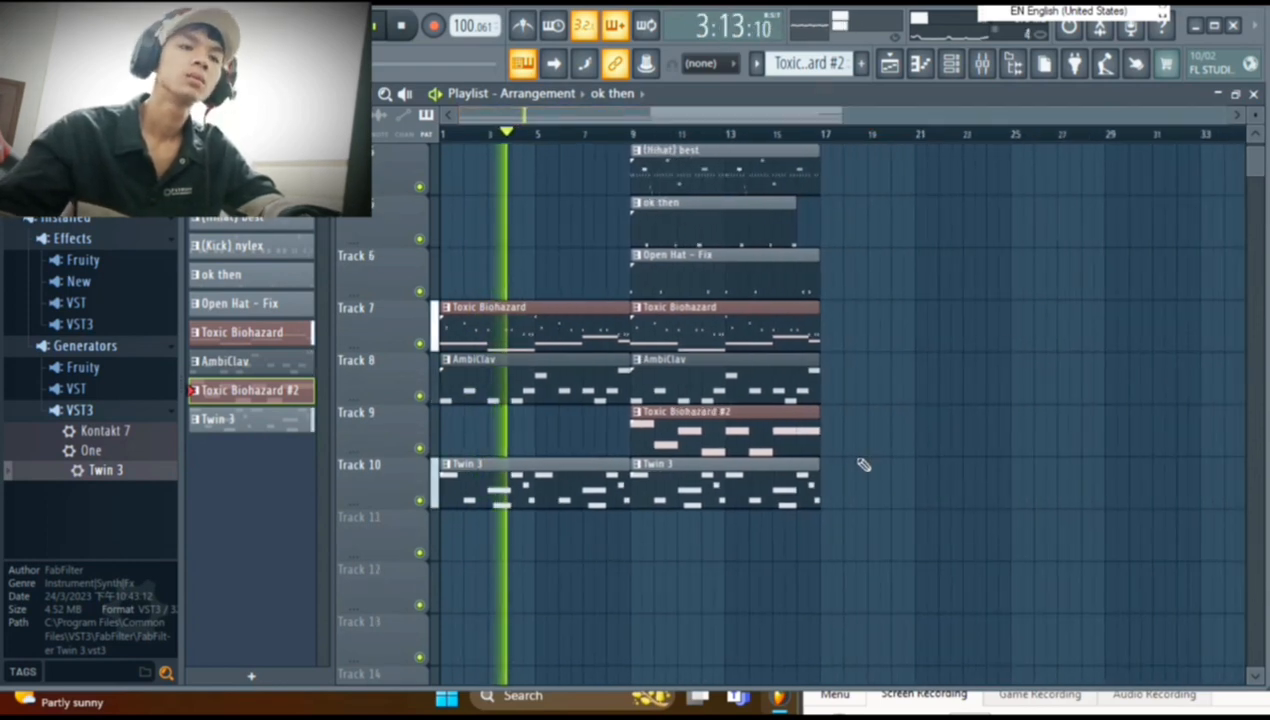
scroll(850, 462, "down", 1)
scroll(850, 462, "up", 1)
scroll(700, 490, "down", 1)
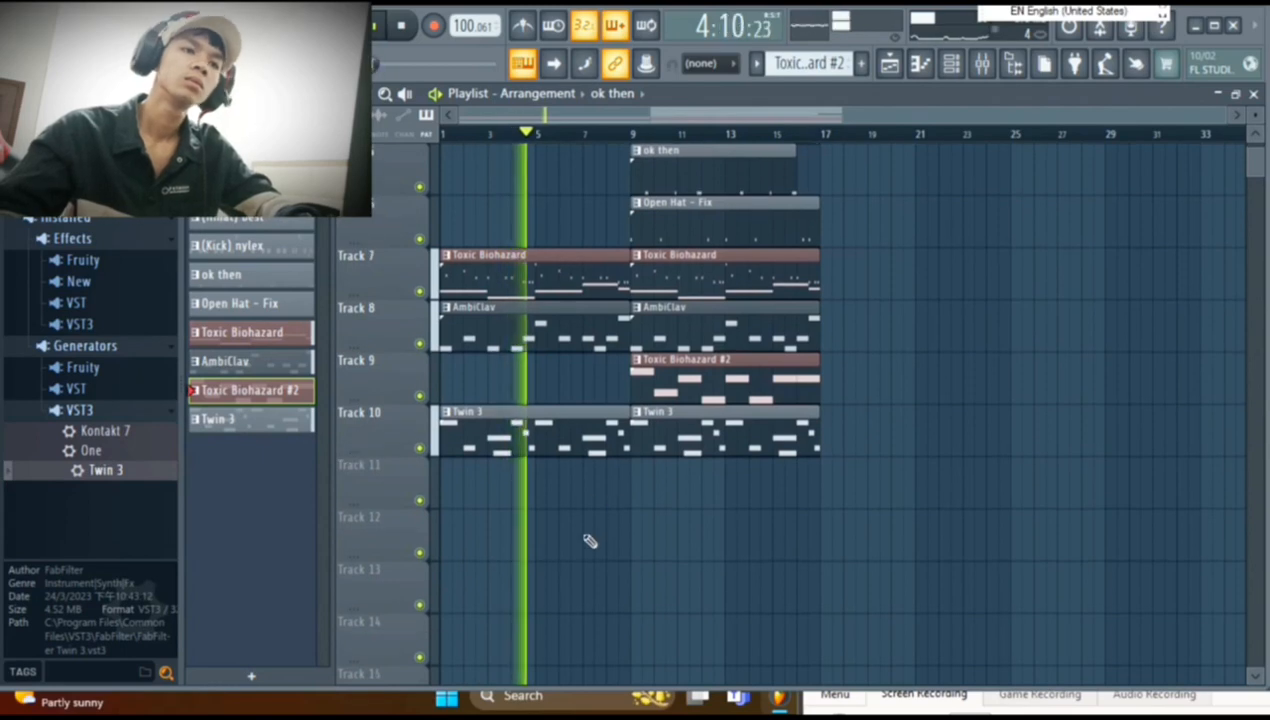
left_click_drag(941, 581, 664, 134)
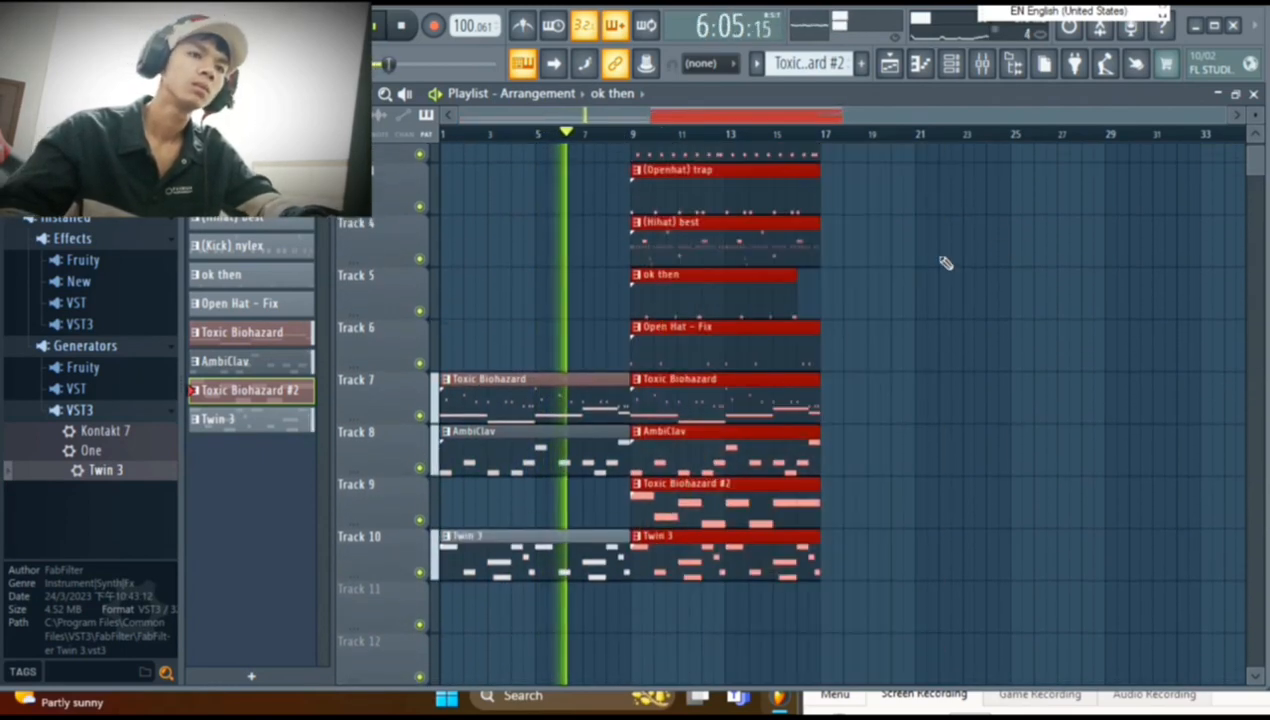
scroll(884, 430, "up", 2)
left_click(890, 653)
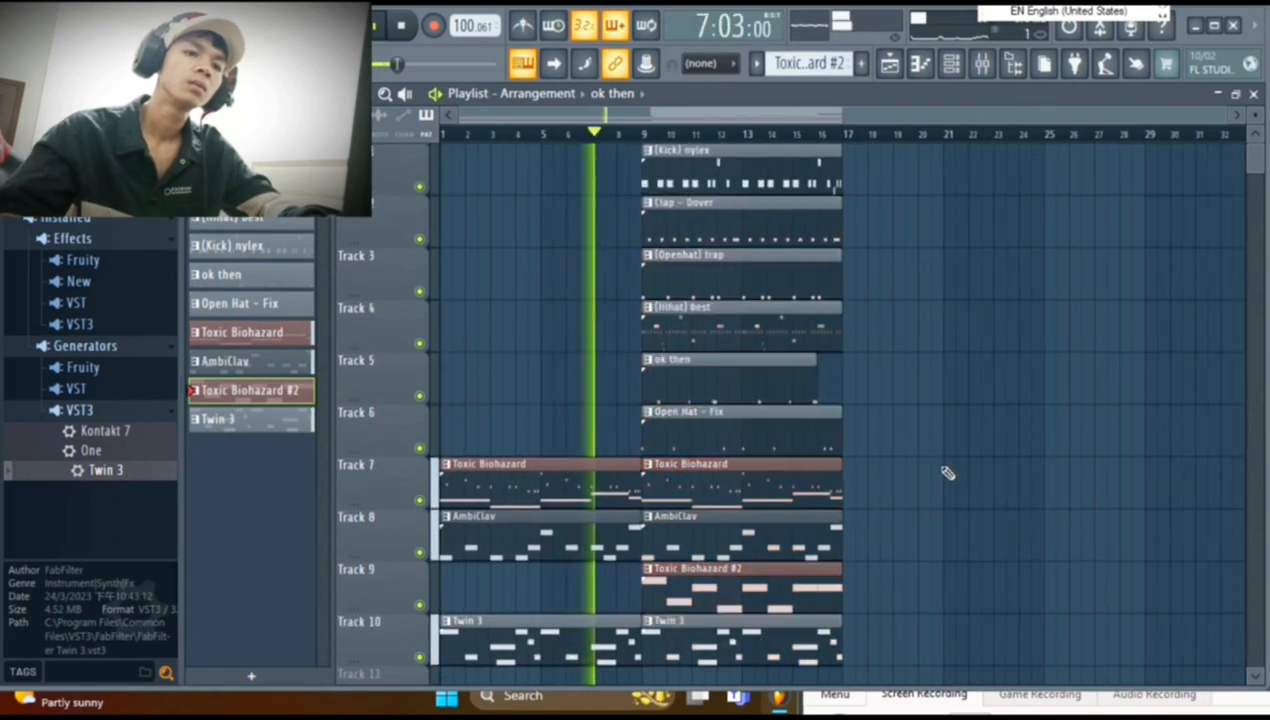
left_click_drag(918, 660, 683, 100)
scroll(998, 278, "down", 2)
key("ctrl+b")
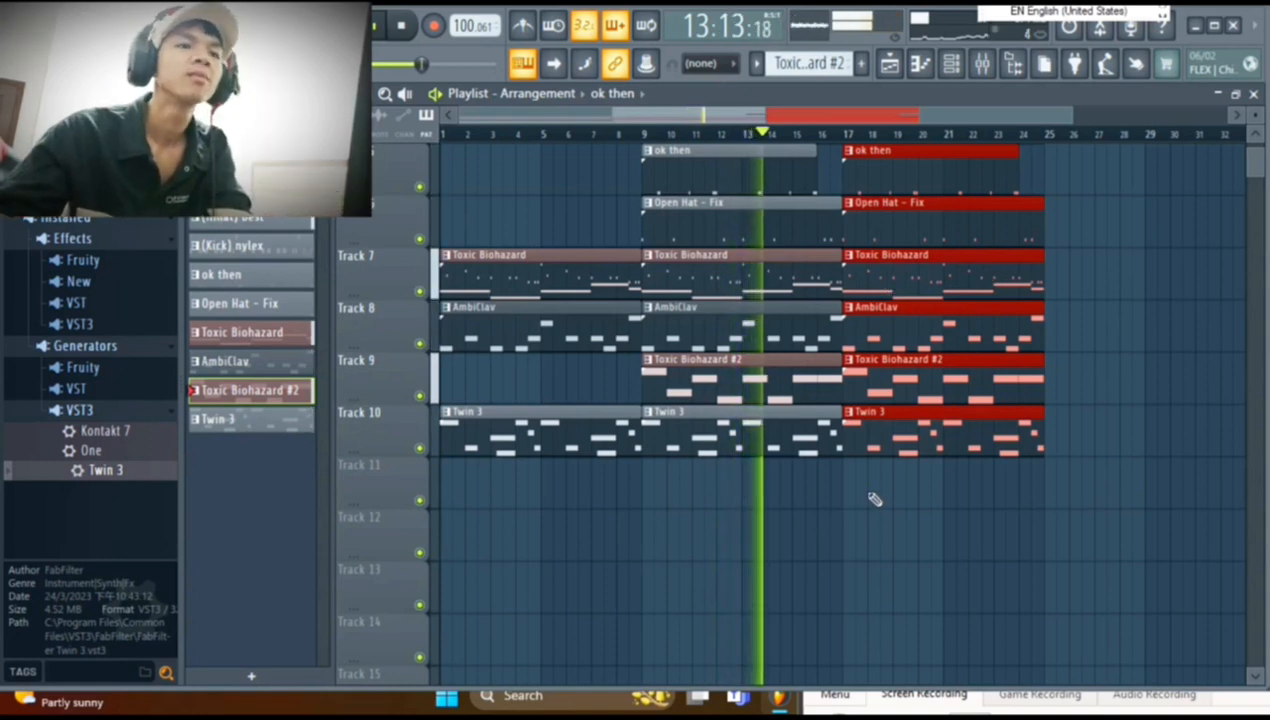
Stop playback and delete the Toxic Biohazard, AmbiClav and Twin 3 clips from bars 1 to 8.
scroll(874, 497, "up", 2)
scroll(836, 450, "down", 2)
scroll(836, 440, "down", 1)
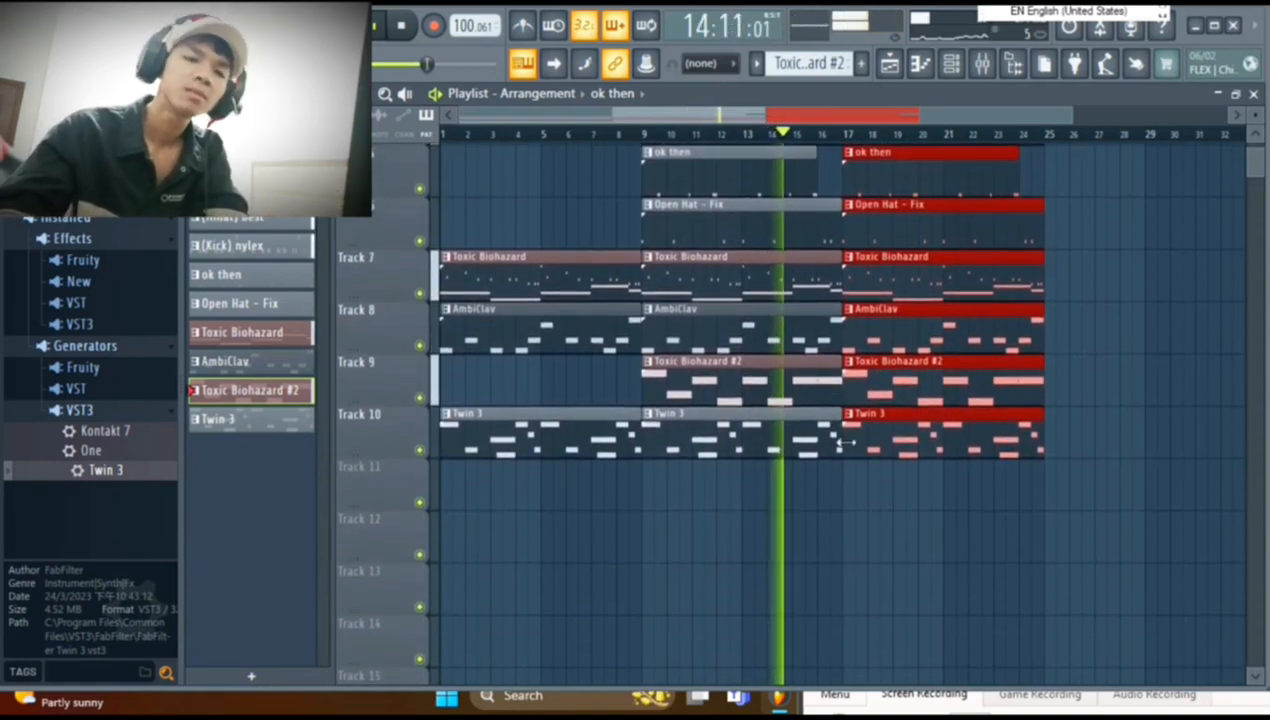
scroll(891, 541, "up", 1)
key("space")
scroll(868, 610, "up", 3)
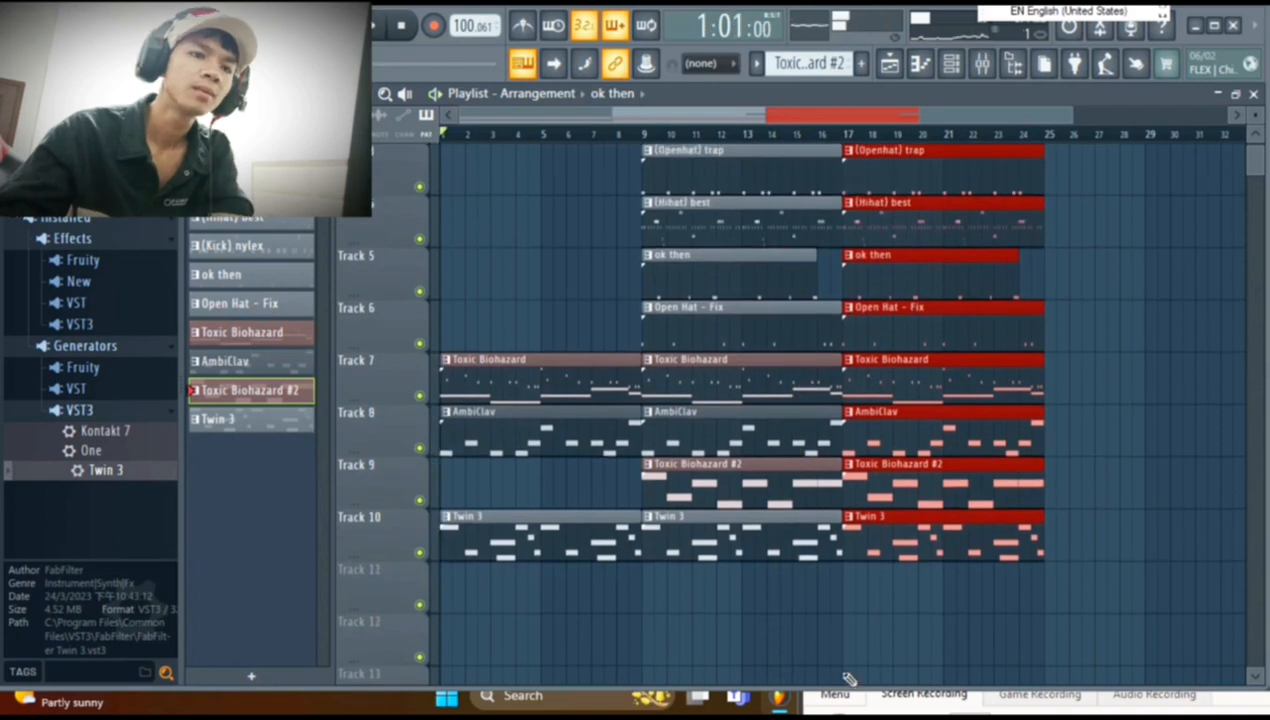
scroll(800, 605, "down", 2)
right_click(533, 550)
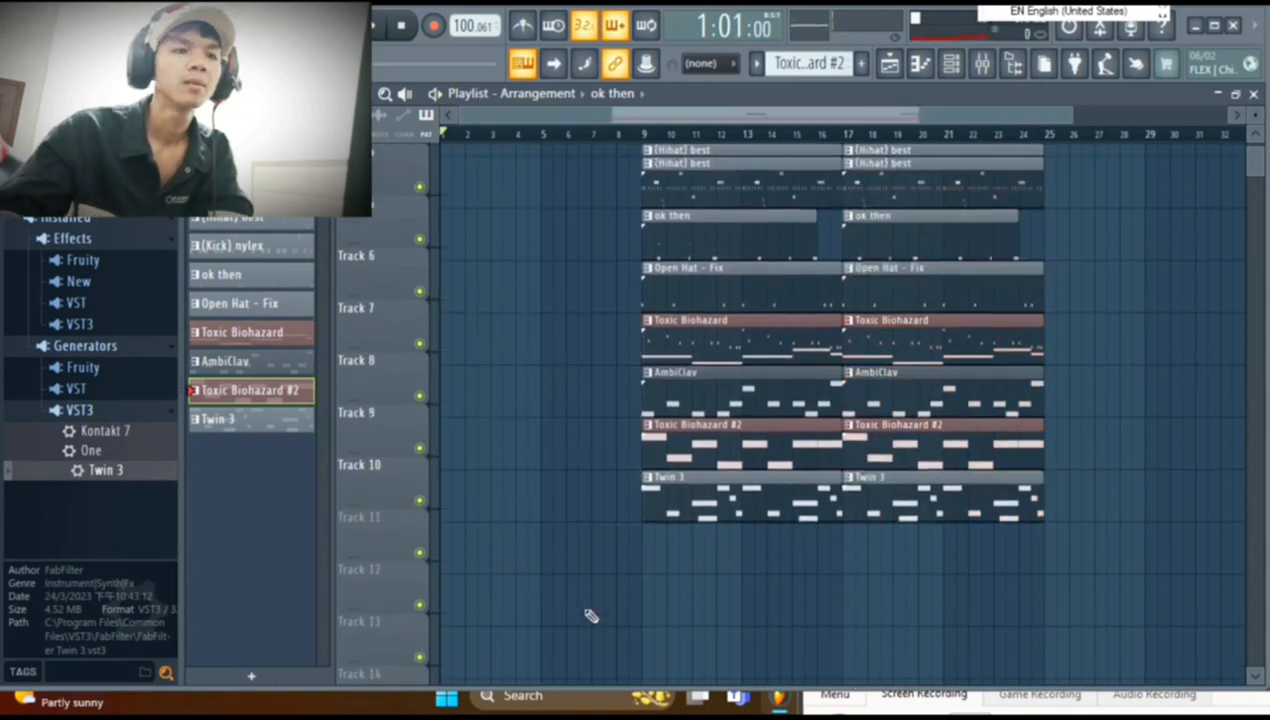
Move the AmbiClav, Toxic Biohazard #2 and Twin 3 clips from bars 9–16 to bars 1–8, and duplicate them back into bars 9–16.
scroll(643, 468, "down", 2)
left_click_drag(731, 608, 678, 246)
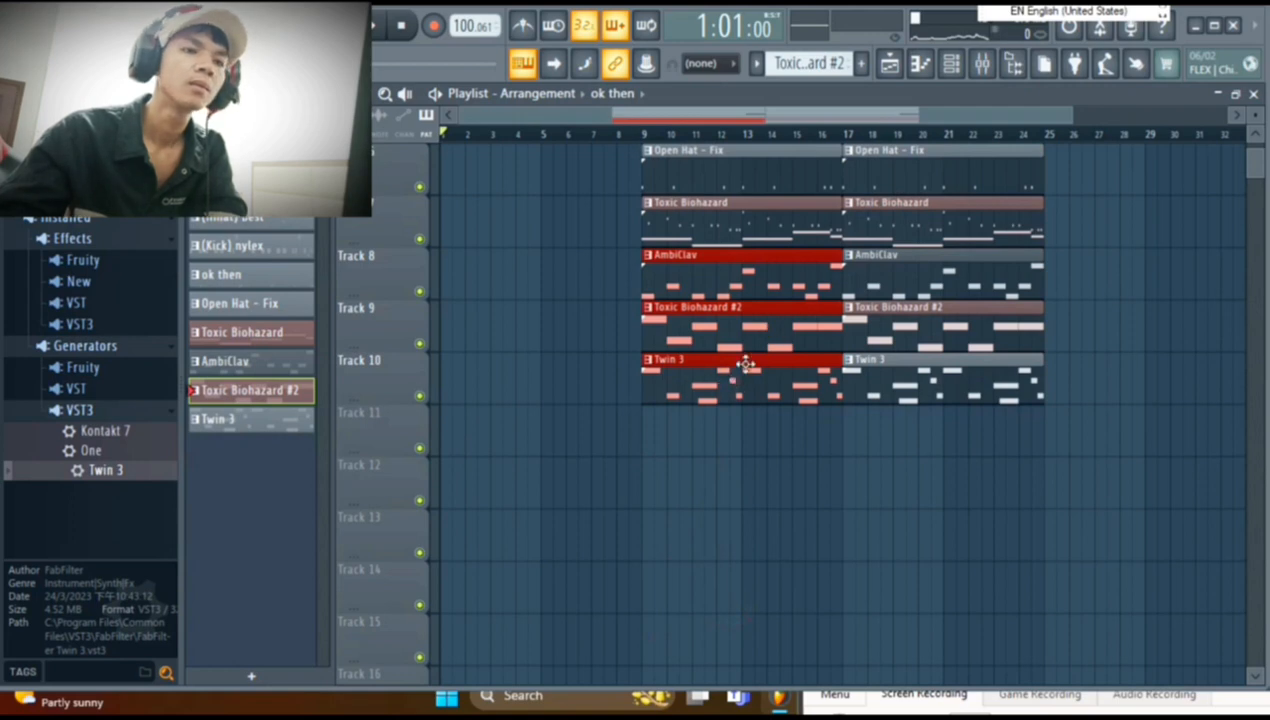
left_click_drag(745, 364, 88, 272)
mouse_move(88, 330)
left_mouse_down()
mouse_move(73, 398)
mouse_move(72, 323)
left_mouse_up()
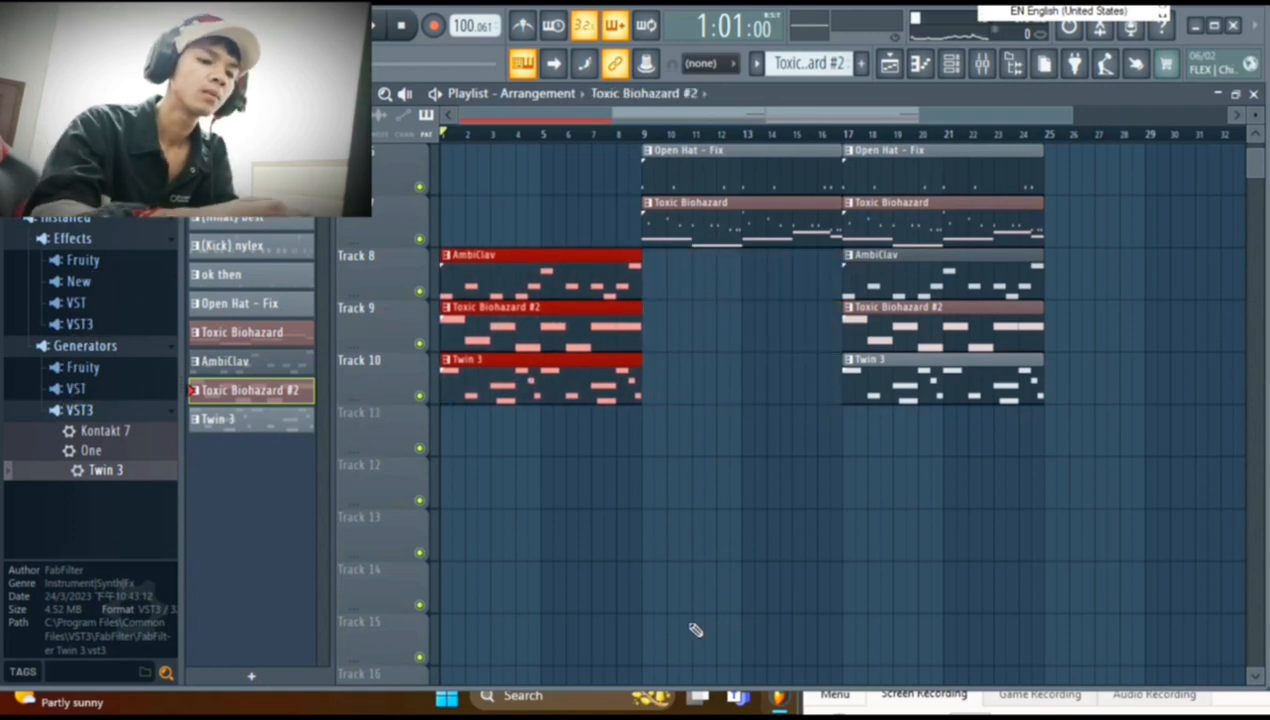
key("ctrl+b")
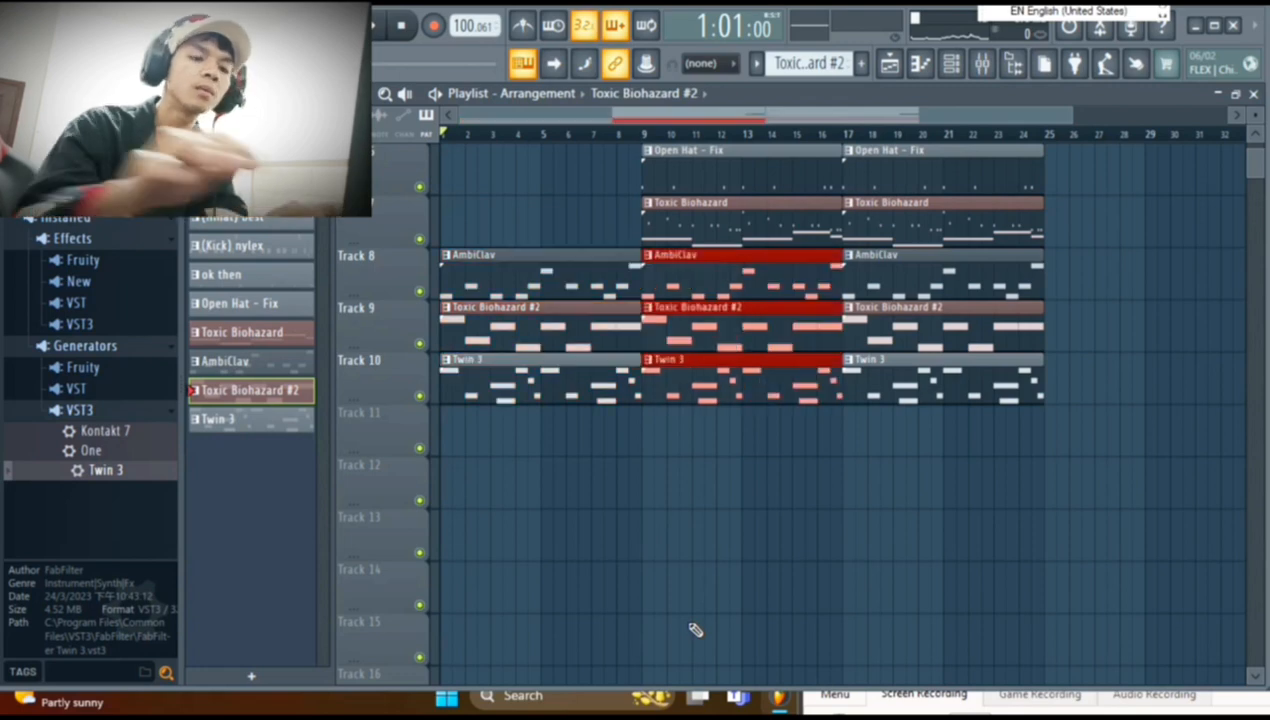
left_click(695, 630, "ctrl")
Play the arrangement from the start and review the clips on all ten tracks across the intro and the two full sections.
scroll(679, 618, "up", 3)
scroll(710, 530, "down", 2)
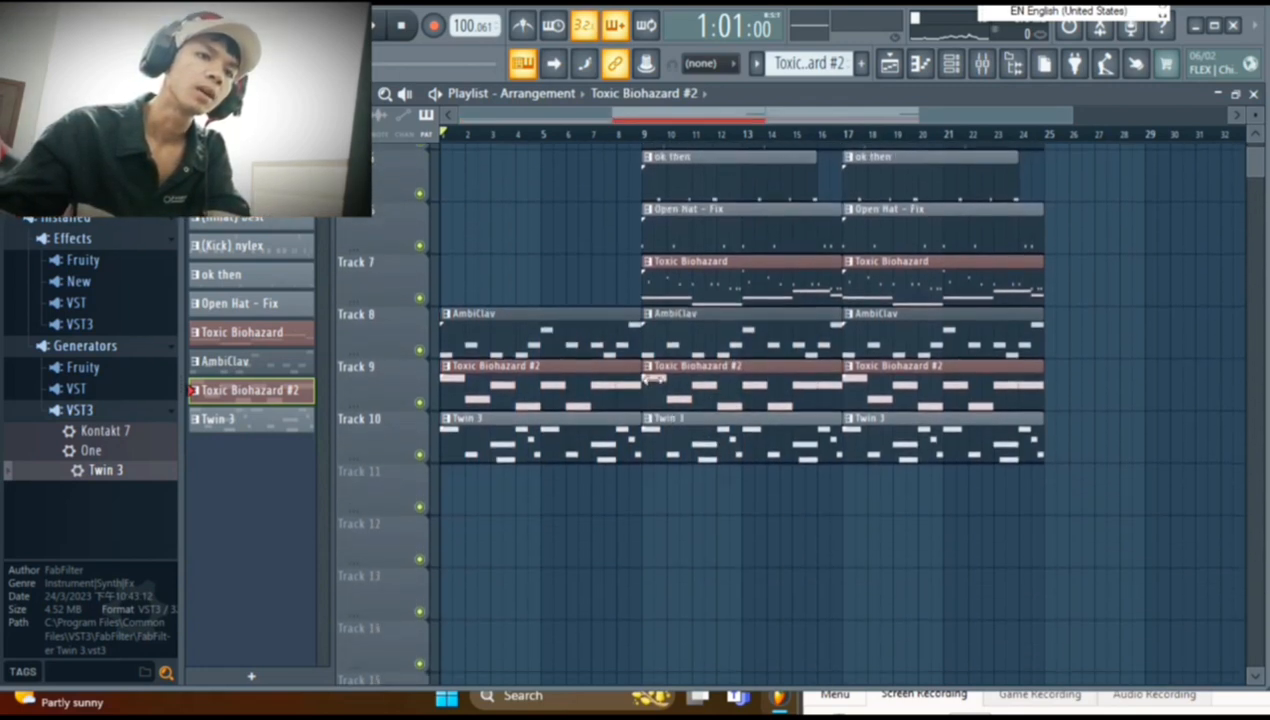
scroll(650, 377, "up", 4)
scroll(650, 377, "down", 4)
scroll(645, 385, "up", 2)
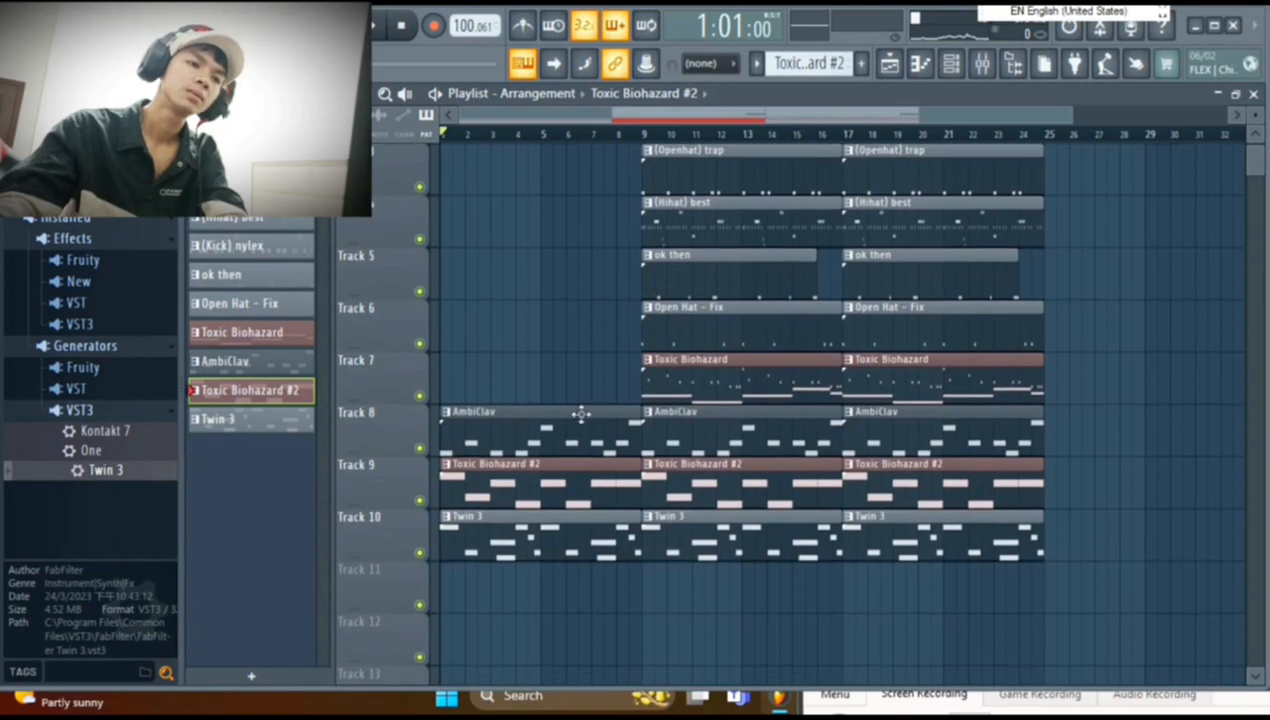
key("space")
scroll(575, 420, "down", 2)
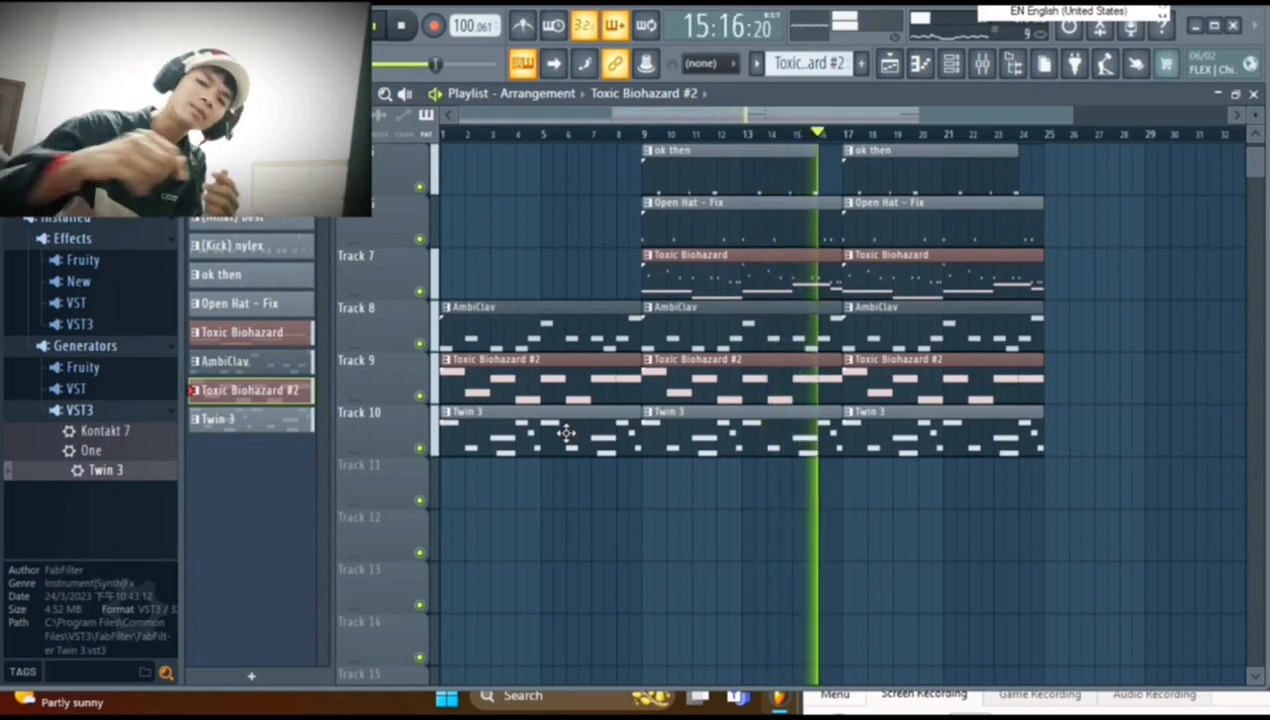
scroll(709, 517, "up", 4)
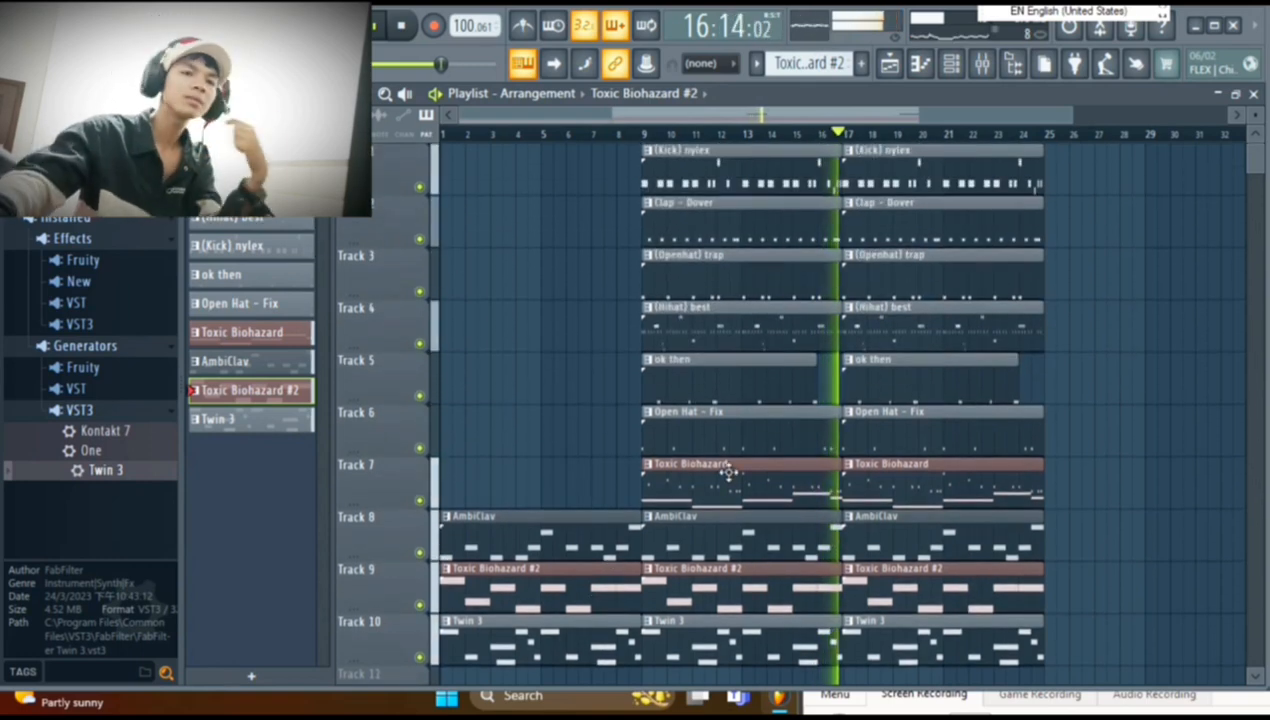
scroll(869, 456, "down", 1)
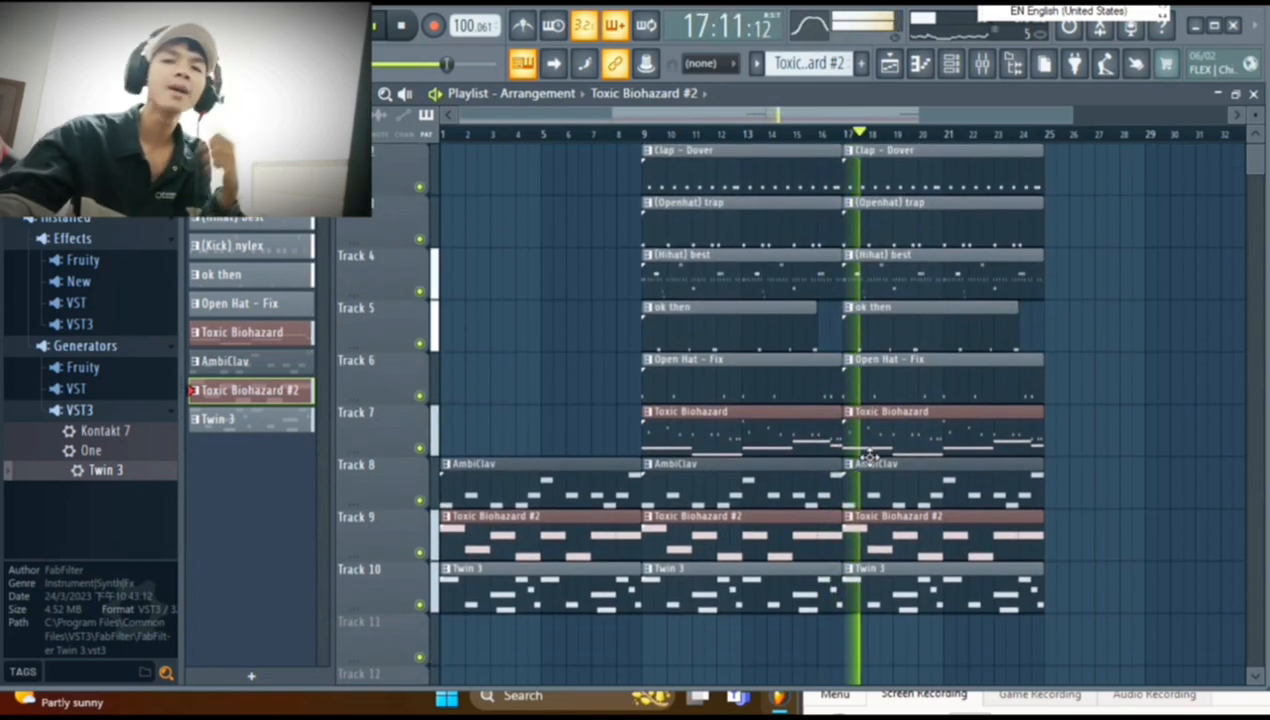
scroll(940, 530, "down", 1)
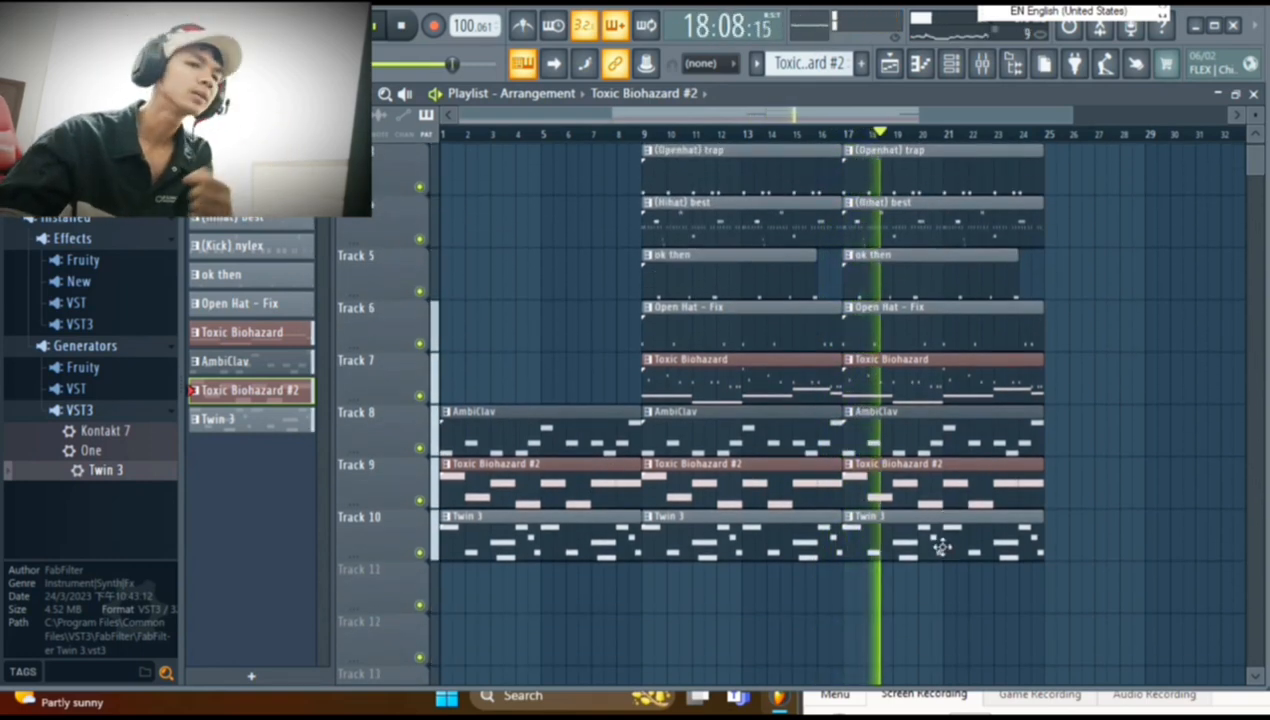
scroll(948, 561, "down", 2)
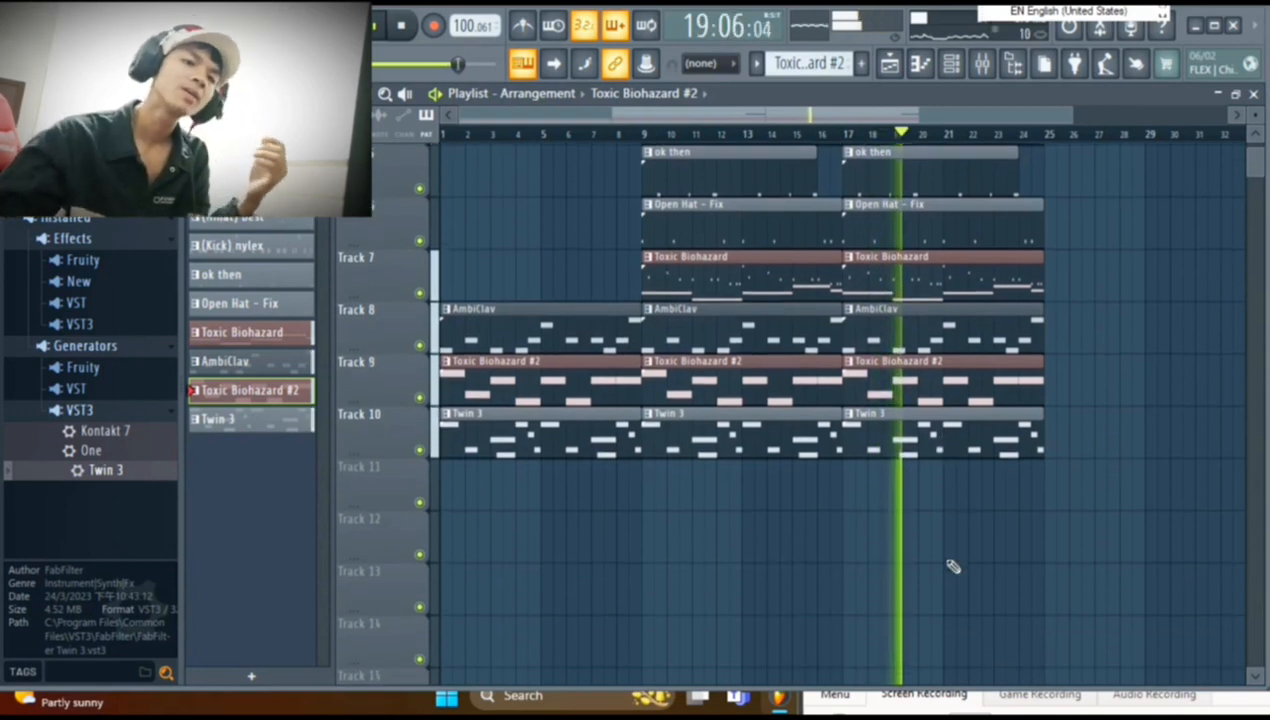
scroll(949, 562, "up", 2)
scroll(949, 562, "down", 2)
scroll(948, 562, "up", 2)
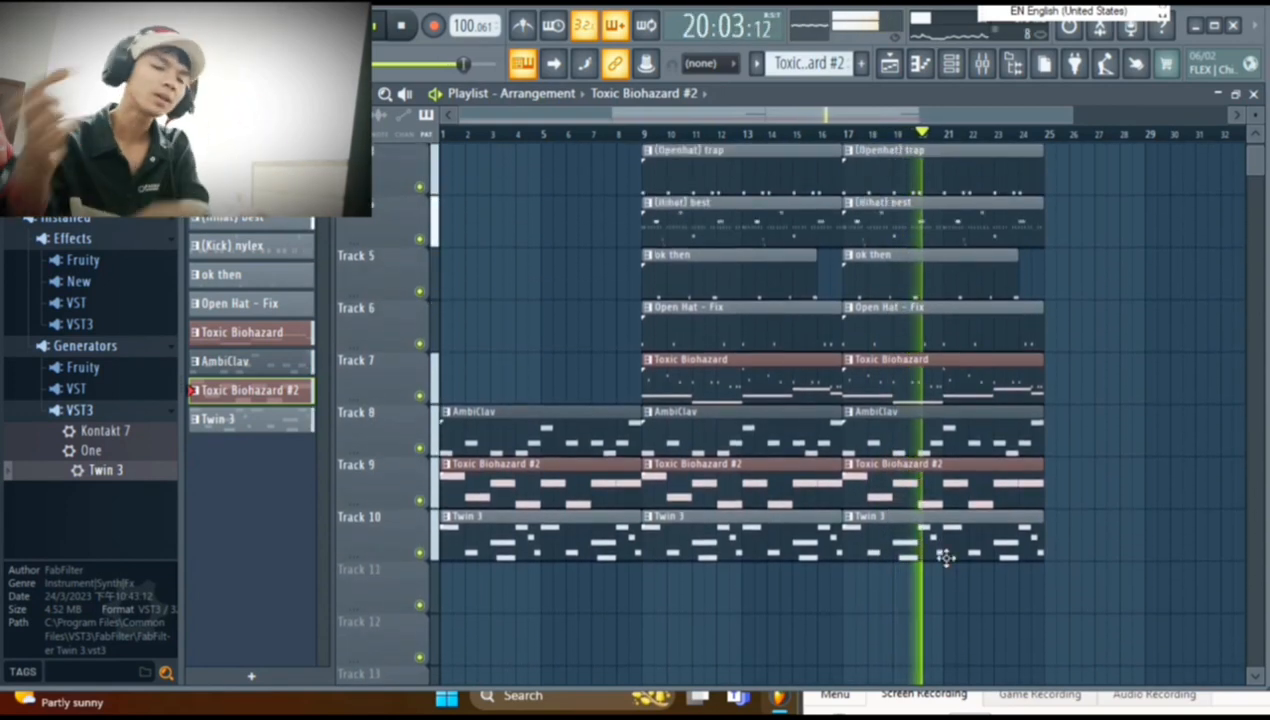